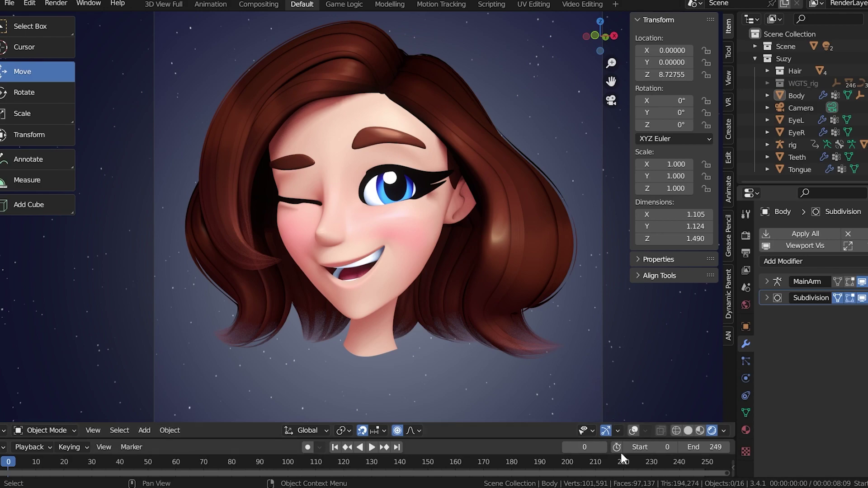
# - Examine the rendered winking character's face, open eye and hair up close and from a slightly different angle
pyautogui.scroll(5, 509, 275)
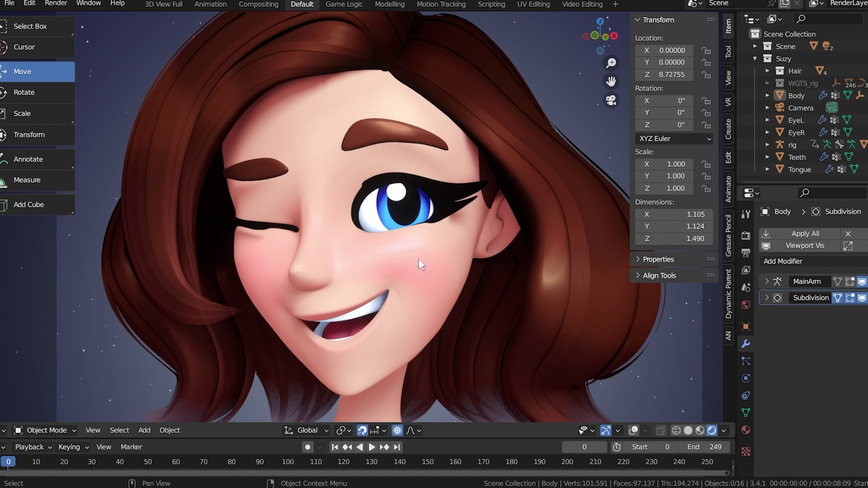
pyautogui.scroll(6, 419, 259)
pyautogui.keyDown('shift'); pyautogui.moveTo(449, 257); pyautogui.dragTo(284, 300, button='middle'); pyautogui.keyUp('shift')
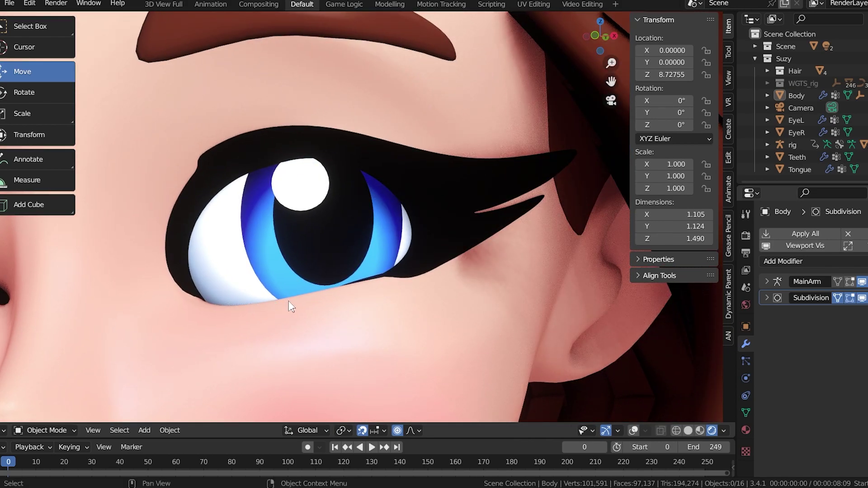
pyautogui.scroll(-7, 440, 288)
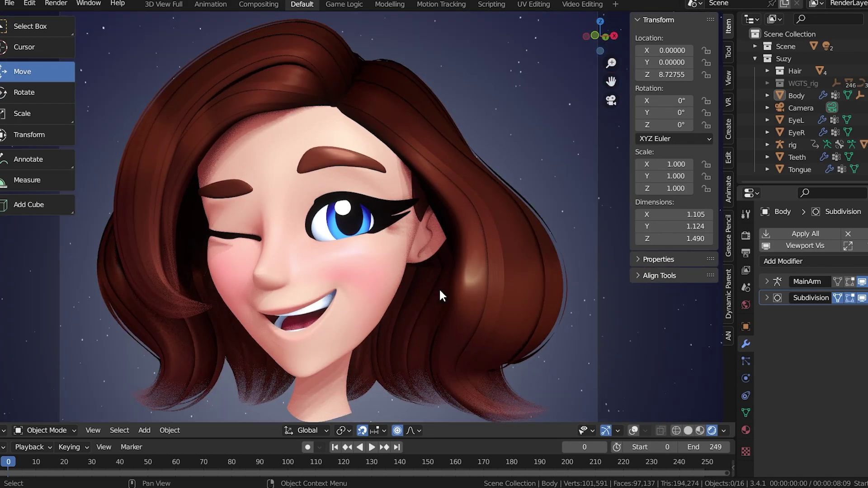
pyautogui.keyDown('shift'); pyautogui.moveTo(428, 325); pyautogui.dragTo(453, 319, button='middle'); pyautogui.keyUp('shift')
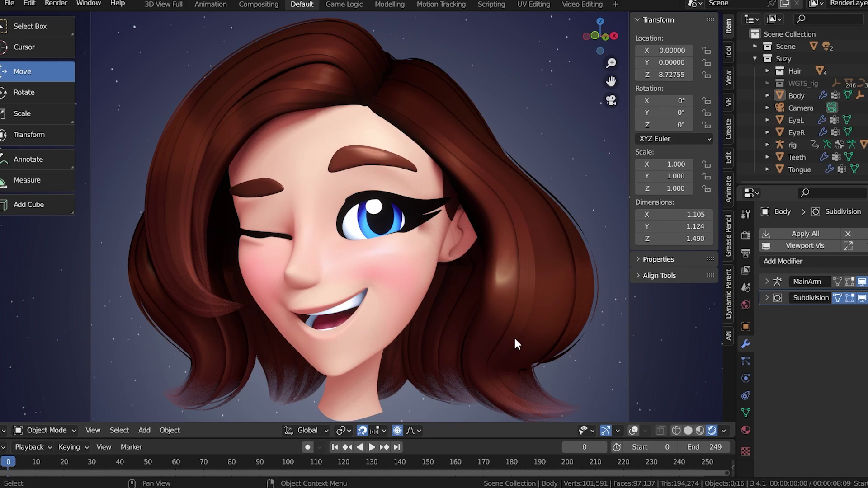
pyautogui.keyDown('shift'); pyautogui.moveTo(512, 338); pyautogui.dragTo(526, 285, button='middle'); pyautogui.keyUp('shift')
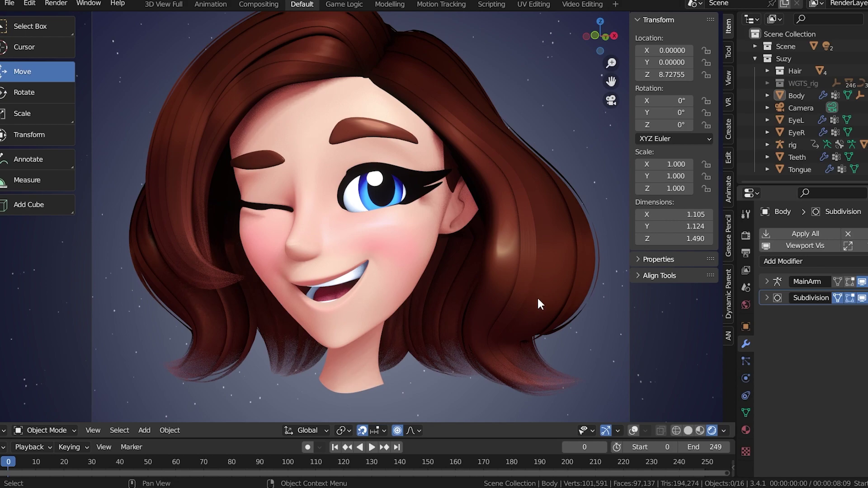
pyautogui.moveTo(559, 312); pyautogui.dragTo(543, 326, button='middle')
pyautogui.scroll(3, 450, 207)
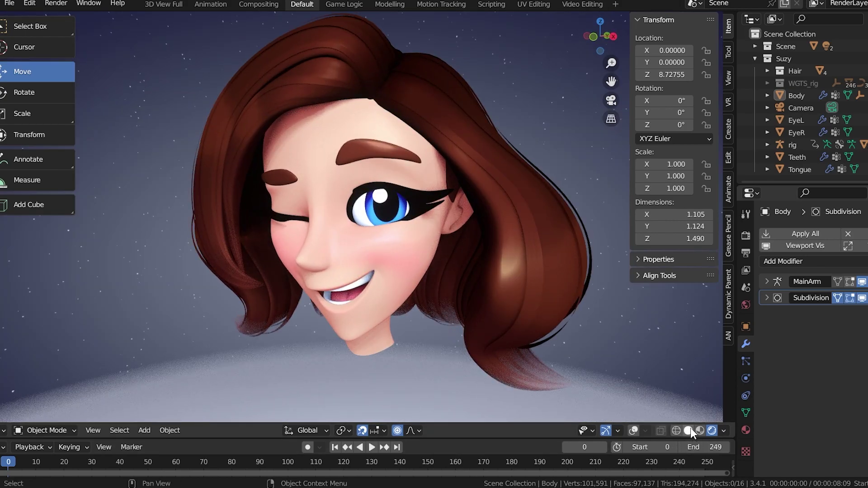
# - Switch the viewport to solid shading and turn on the overlays so the rig controls are displayed
pyautogui.click(688, 431)
pyautogui.moveTo(384, 304)
pyautogui.mouseDown(button='middle')
pyautogui.moveTo(419, 313)
pyautogui.moveTo(526, 280)
pyautogui.moveTo(561, 374)
pyautogui.mouseUp(button='middle')
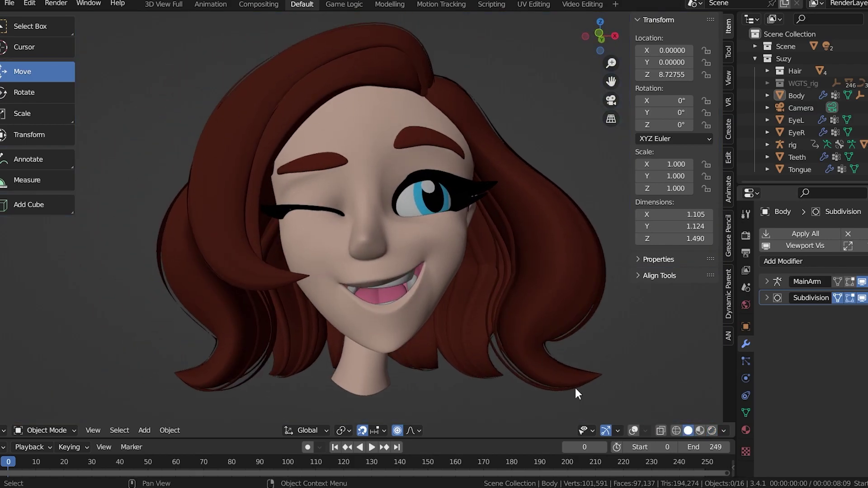
pyautogui.click(632, 429)
# - Put the rig in Pose Mode and clear the rotation, location and scale of all its bones
pyautogui.press('a')
pyautogui.click(507, 269)
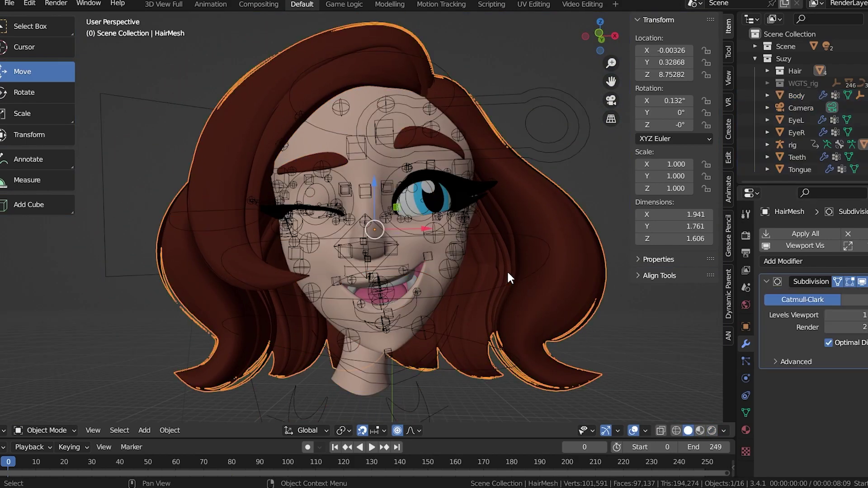
pyautogui.click(506, 284)
pyautogui.moveTo(506, 284); pyautogui.dragTo(448, 312, button='middle')
pyautogui.scroll(2, 447, 312)
pyautogui.click(29, 432)
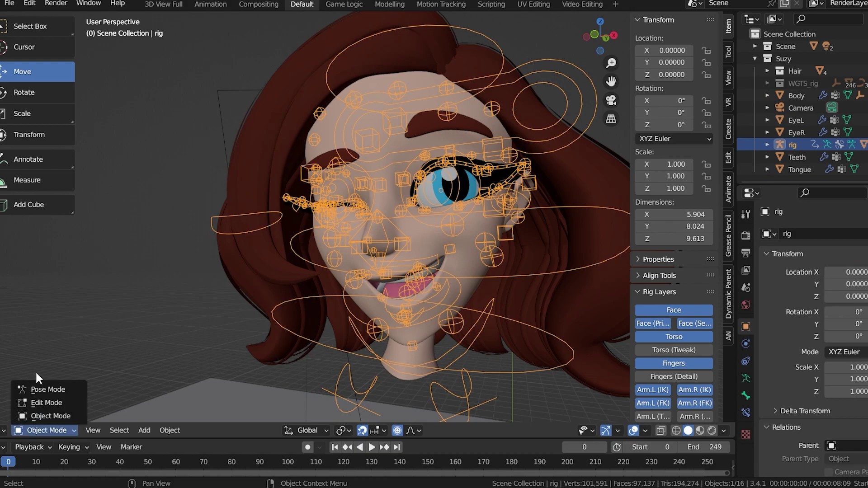
pyautogui.click(36, 384)
pyautogui.hotkey('alt', 'r')
pyautogui.hotkey('alt', 'g')
pyautogui.hotkey('alt', 's')
# - Return the rig to Object Mode and deselect it
pyautogui.moveTo(450, 298); pyautogui.dragTo(446, 306, button='middle')
pyautogui.click(59, 430)
pyautogui.click(56, 412)
pyautogui.click(589, 145)
pyautogui.moveTo(589, 144); pyautogui.dragTo(515, 236, button='middle')
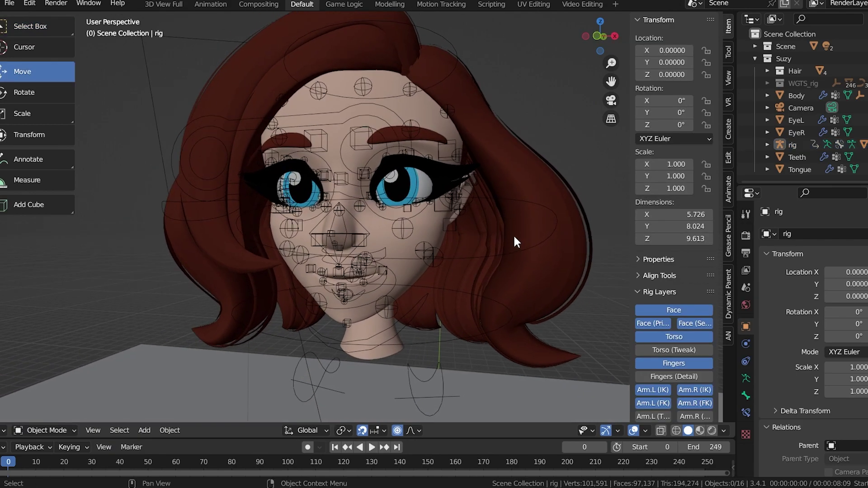
# - Enter Pose Mode on the rig and examine the bendy bones and controls around the left eyelashes
pyautogui.scroll(2, 515, 244)
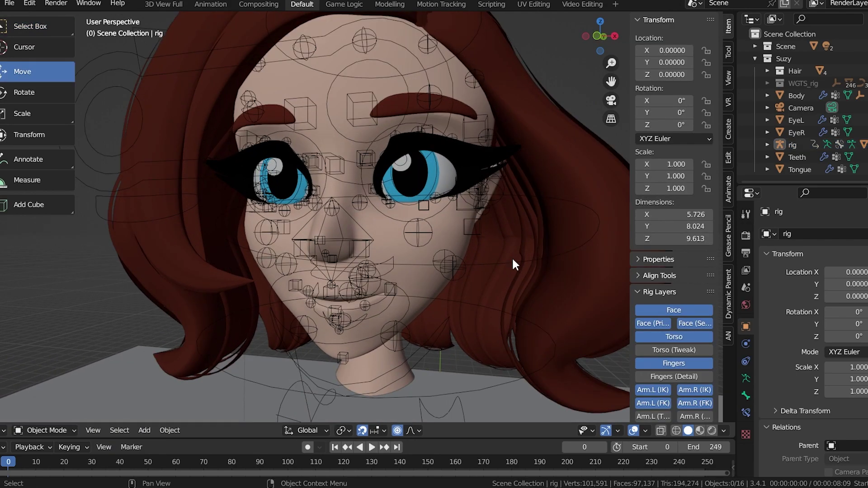
pyautogui.moveTo(496, 252); pyautogui.dragTo(403, 289, button='middle')
pyautogui.click(367, 254)
pyautogui.click(368, 254)
pyautogui.click(46, 430)
pyautogui.click(41, 390)
pyautogui.scroll(3, 419, 213)
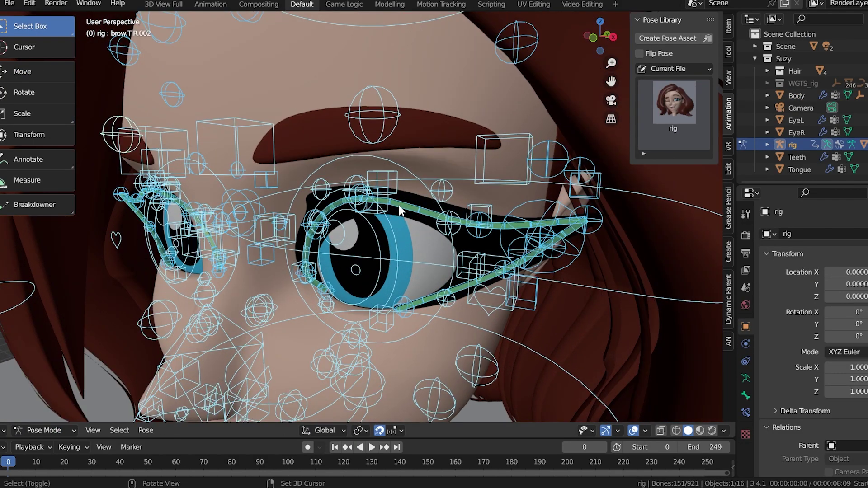
pyautogui.keyDown('shift'); pyautogui.moveTo(394, 206); pyautogui.dragTo(440, 188, button='middle'); pyautogui.keyUp('shift')
pyautogui.scroll(-7, 421, 207)
pyautogui.scroll(5, 453, 228)
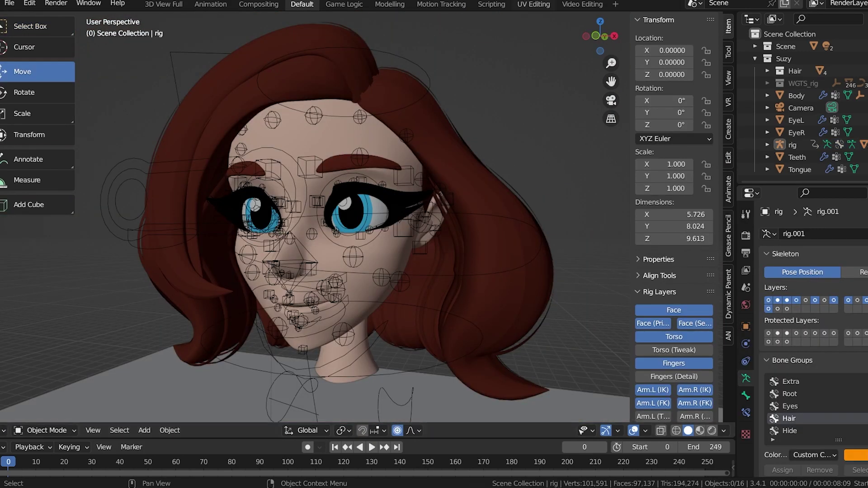
# - Hide the rig to leave the character's face unobstructed
pyautogui.click(232, 173)
pyautogui.press('h')
pyautogui.scroll(6, 310, 201)
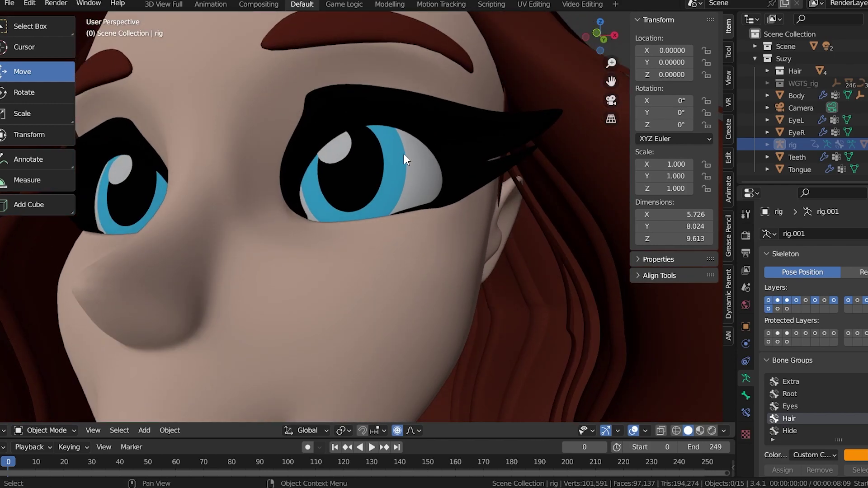
# - Examine the topology of the Eyelashes mesh in Edit Mode, and return to Object Mode
pyautogui.click(451, 138)
pyautogui.moveTo(455, 216); pyautogui.dragTo(464, 246, button='middle')
pyautogui.scroll(1, 463, 245)
pyautogui.click(45, 430)
pyautogui.click(28, 402)
pyautogui.moveTo(398, 199); pyautogui.dragTo(420, 175, button='middle')
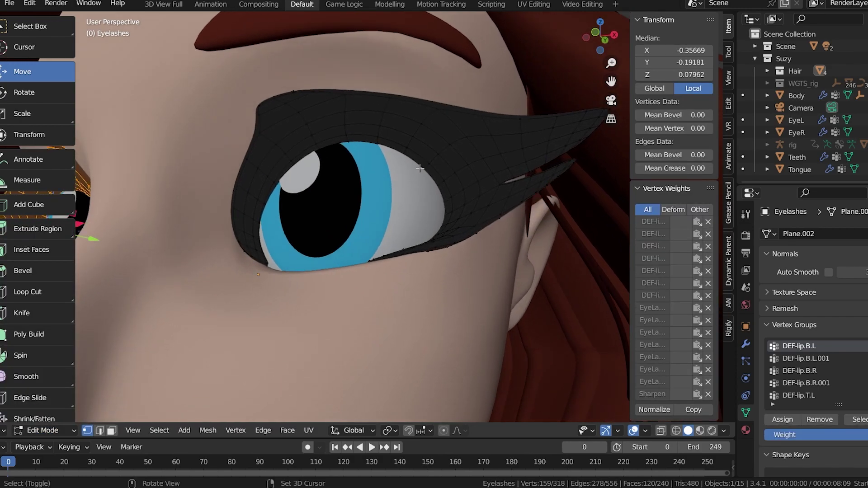
pyautogui.scroll(-5, 430, 225)
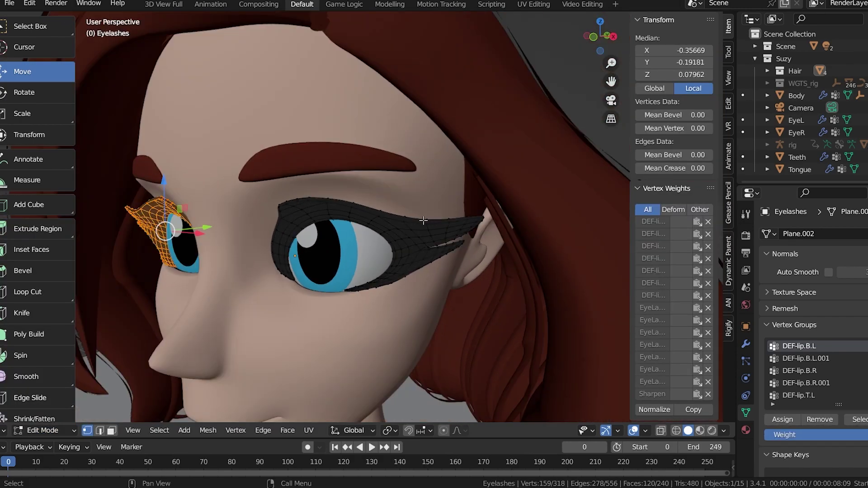
pyautogui.click(45, 431)
pyautogui.click(28, 412)
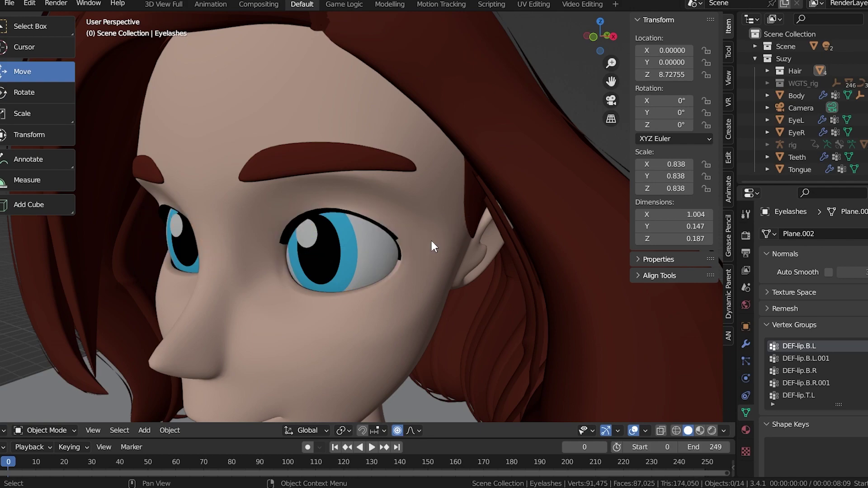
# - Examine the eyelid with the eyelashes hidden, undo the hiding, and view the eyelashes from the side
pyautogui.moveTo(432, 244); pyautogui.dragTo(444, 179, button='middle')
pyautogui.scroll(5, 397, 186)
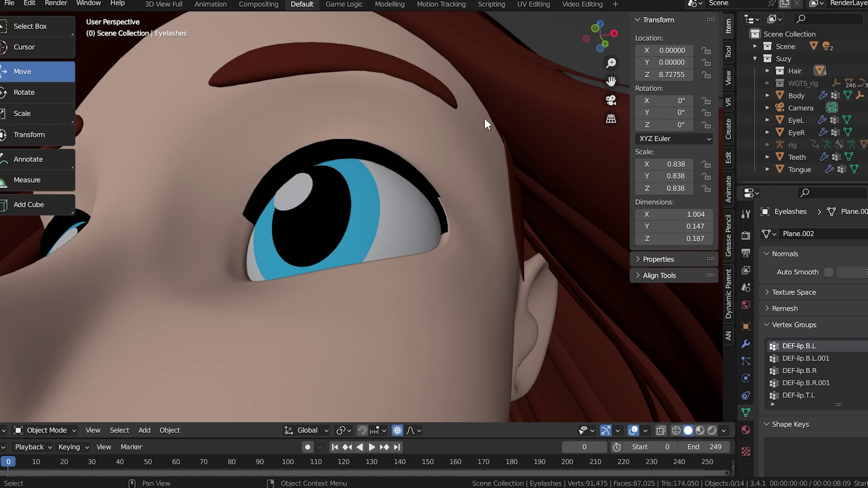
pyautogui.scroll(-2, 467, 120)
pyautogui.keyDown('shift'); pyautogui.moveTo(467, 121); pyautogui.dragTo(473, 169, button='middle'); pyautogui.keyUp('shift')
pyautogui.hotkey('ctrl', 'z')
pyautogui.click(550, 67)
pyautogui.moveTo(538, 115); pyautogui.dragTo(430, 161, button='middle')
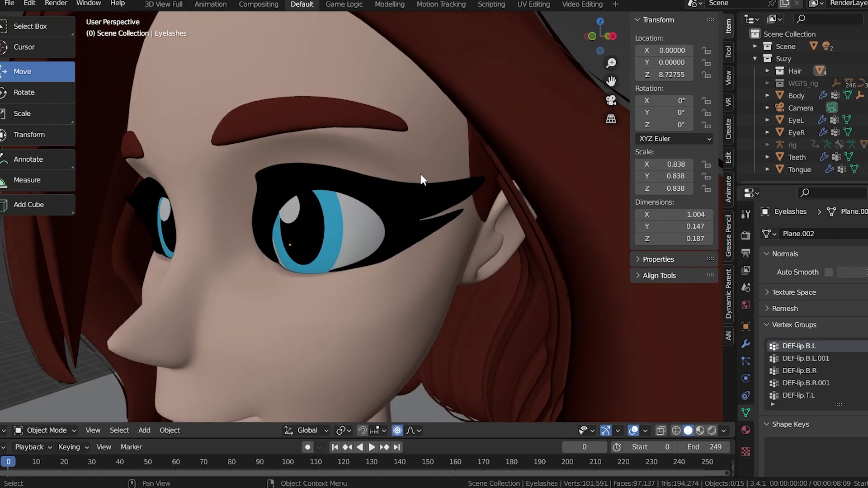
pyautogui.moveTo(397, 208)
pyautogui.mouseDown(button='middle')
pyautogui.moveTo(444, 202)
pyautogui.moveTo(363, 229)
pyautogui.moveTo(372, 199)
pyautogui.moveTo(429, 183)
pyautogui.moveTo(406, 166)
pyautogui.moveTo(405, 193)
pyautogui.mouseUp(button='middle')
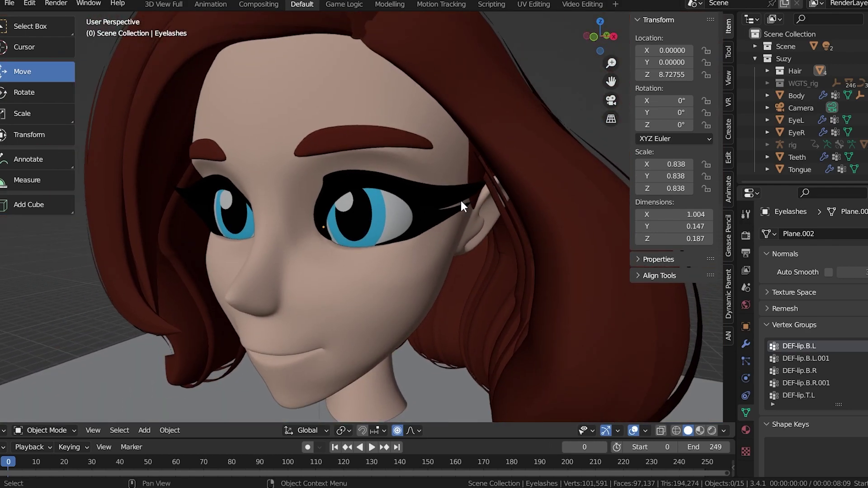
# - Unhide the rig, select it and inspect its controls around both eyes
pyautogui.click(865, 145)
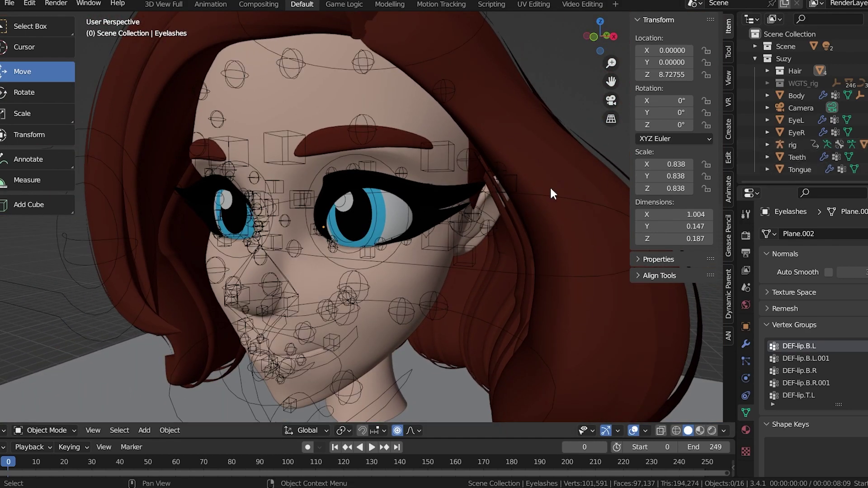
pyautogui.click(386, 171)
pyautogui.click(392, 169)
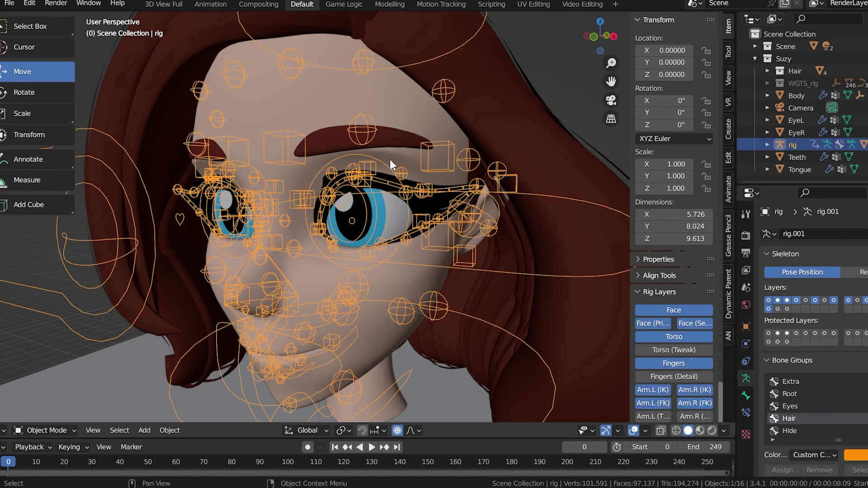
pyautogui.scroll(4, 393, 199)
pyautogui.scroll(-2, 395, 170)
pyautogui.moveTo(397, 127); pyautogui.dragTo(452, 126, button='middle')
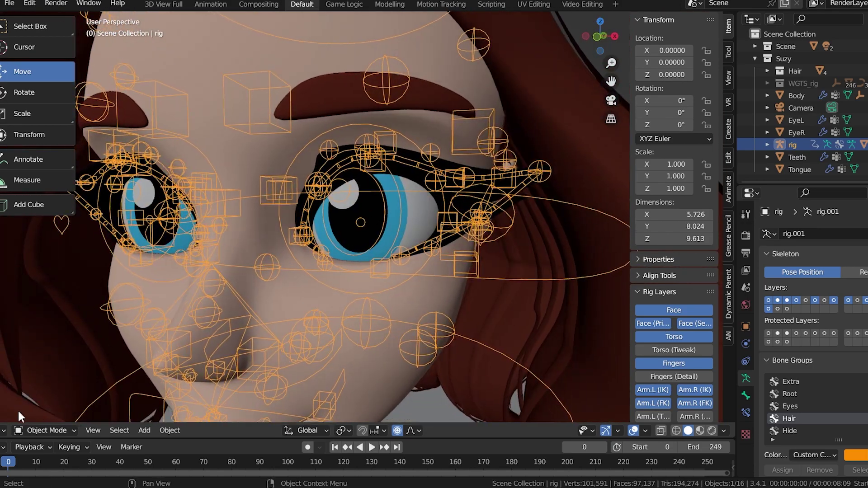
# - Deselect the rig and save the file
pyautogui.scroll(-3, 274, 229)
pyautogui.click(497, 114)
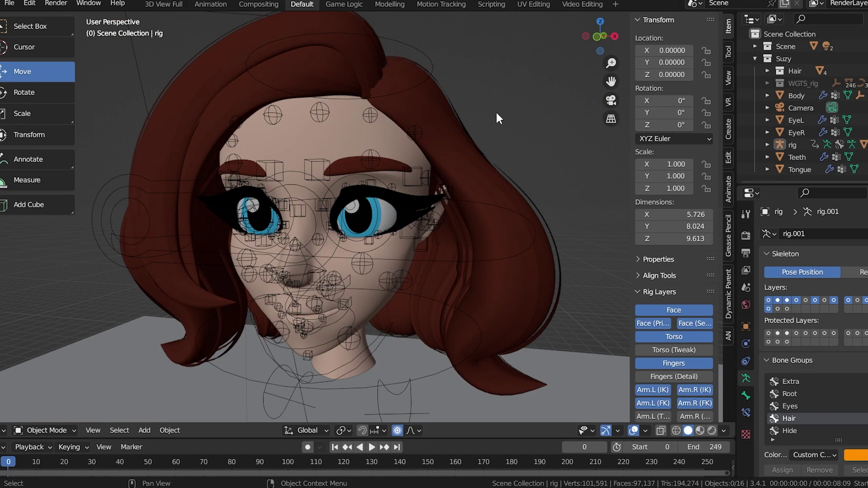
pyautogui.hotkey('ctrl', 's')
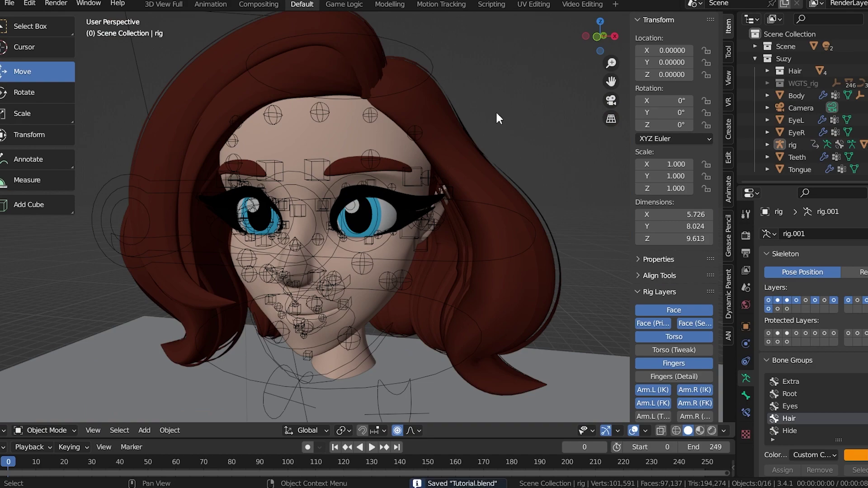
# - Select the rig by its left eye controls and switch it to Pose Mode
pyautogui.scroll(5, 456, 154)
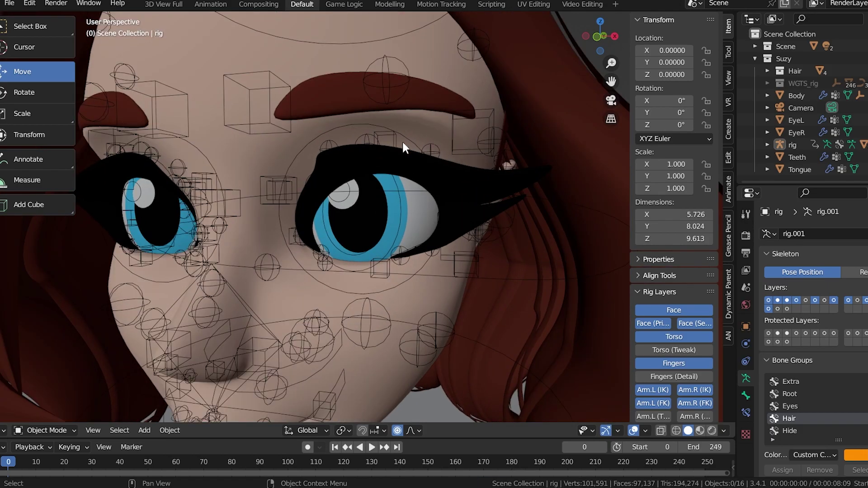
pyautogui.click(385, 162)
pyautogui.moveTo(385, 159); pyautogui.dragTo(439, 160, button='middle')
pyautogui.click(54, 430)
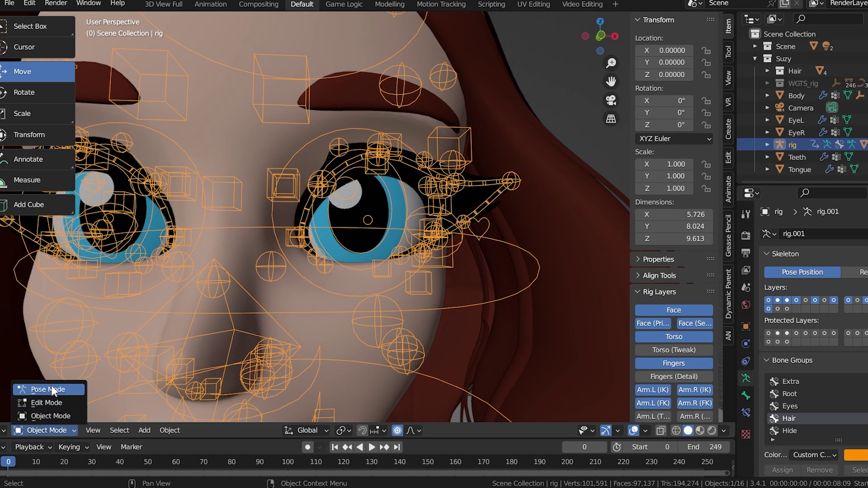
pyautogui.click(45, 431)
pyautogui.click(42, 390)
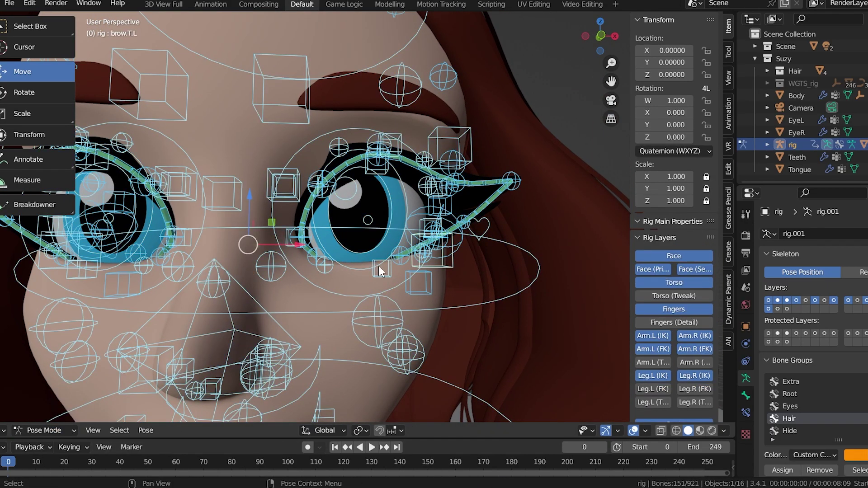
# - Try moving the EyeLaLControl.004 bone at the peak of the left upper eyelash, and undo the move
pyautogui.scroll(-1, 489, 171)
pyautogui.click(486, 202)
pyautogui.scroll(4, 419, 257)
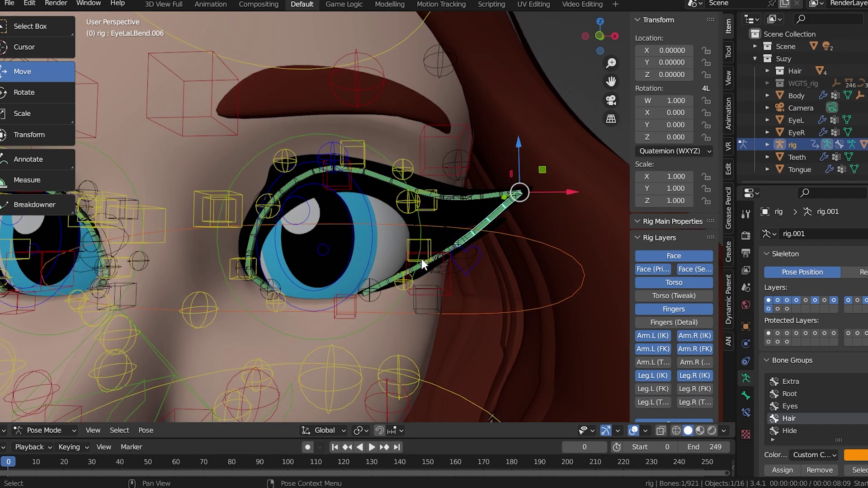
pyautogui.moveTo(365, 207); pyautogui.dragTo(302, 156, button='middle')
pyautogui.click(307, 154)
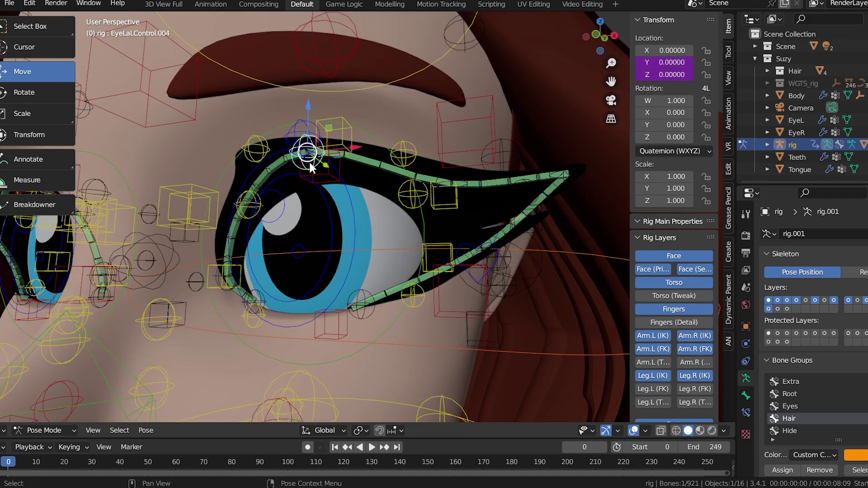
pyautogui.press('g')
pyautogui.click(331, 178)
pyautogui.hotkey('ctrl', 'z')
pyautogui.moveTo(338, 182); pyautogui.dragTo(351, 192, button='middle')
# - Try hiding the EyeLaLControl.005 bone on the outer part of the left upper eyelash, and undo it
pyautogui.click(462, 189)
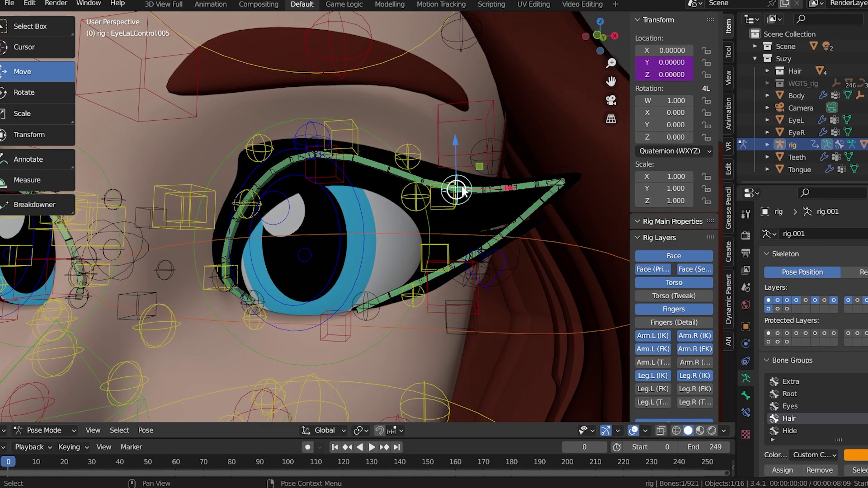
pyautogui.press('h')
pyautogui.hotkey('ctrl', 'z')
# - Try closing the left eye by moving the lid.T.L.002 control down about 0.165, inspect the eyelashes, and undo the move
pyautogui.click(319, 154)
pyautogui.scroll(-4, 360, 165)
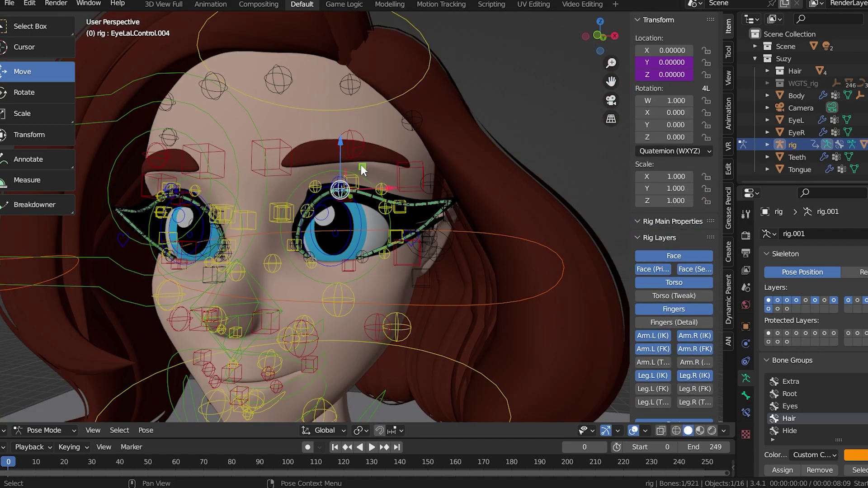
pyautogui.scroll(4, 399, 217)
pyautogui.click(333, 178)
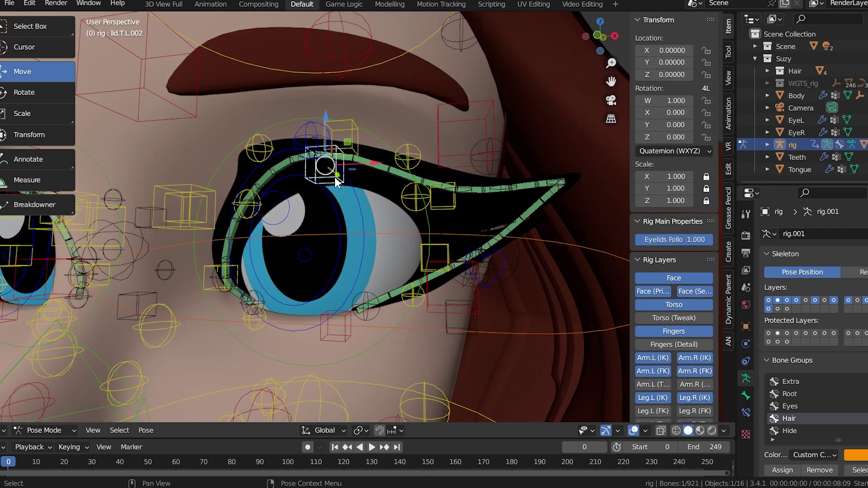
pyautogui.press('g')
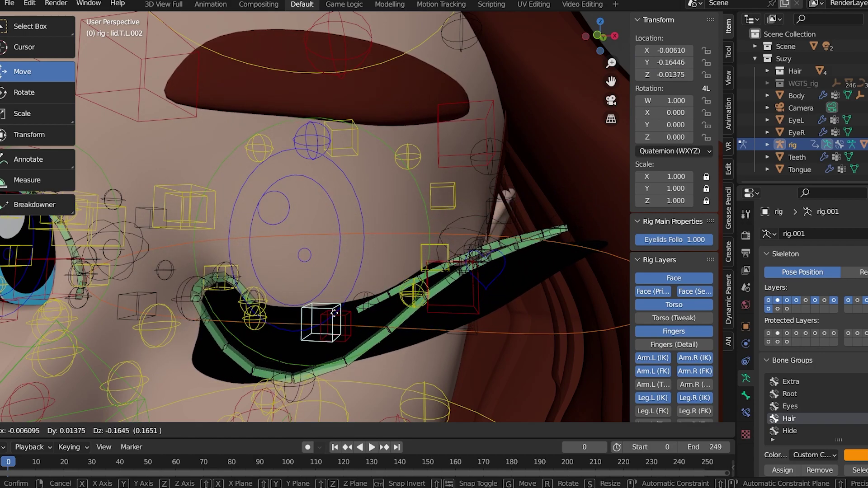
pyautogui.click(333, 312)
pyautogui.scroll(3, 407, 212)
pyautogui.moveTo(426, 201); pyautogui.dragTo(414, 179, button='middle')
pyautogui.scroll(-4, 467, 233)
pyautogui.hotkey('ctrl', 'z')
# - Try closing the left eye by moving lid.T.L.002 down about 0.165, and inspect the lashes with the viewport overlays hidden
pyautogui.scroll(-3, 415, 179)
pyautogui.scroll(3, 391, 178)
pyautogui.press('g')
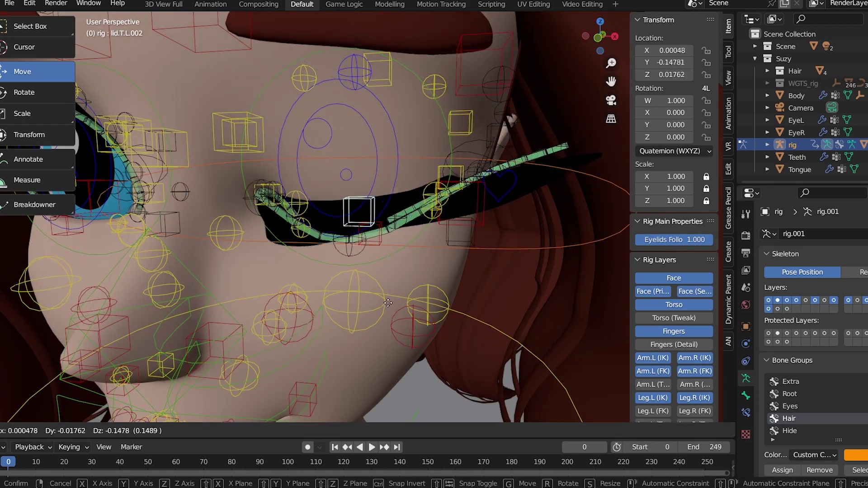
pyautogui.click(390, 313)
pyautogui.moveTo(390, 313); pyautogui.dragTo(381, 73, button='middle')
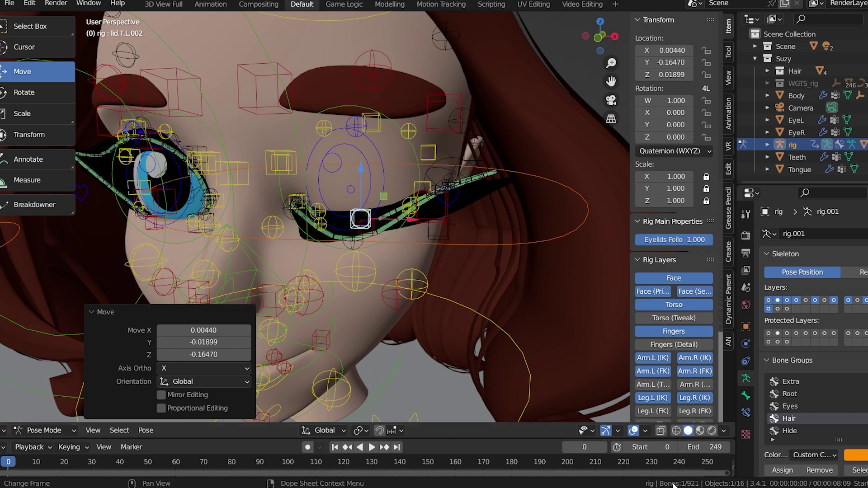
pyautogui.click(633, 430)
pyautogui.moveTo(446, 257)
pyautogui.mouseDown(button='middle')
pyautogui.moveTo(473, 214)
pyautogui.moveTo(459, 184)
pyautogui.moveTo(439, 264)
pyautogui.mouseUp(button='middle')
pyautogui.scroll(-5, 475, 298)
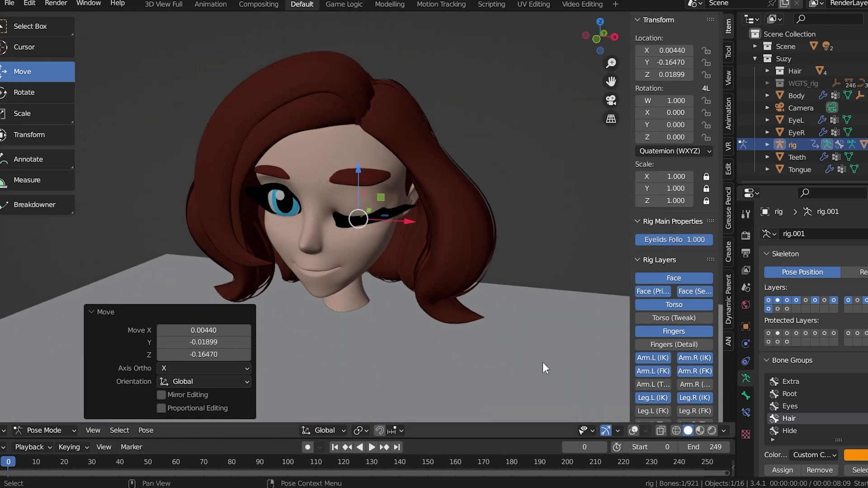
pyautogui.click(633, 430)
# - Try lowering the closed left lid control slightly further, and inspect the wink from several angles without the overlays
pyautogui.scroll(8, 435, 218)
pyautogui.press('g')
pyautogui.click(454, 217)
pyautogui.scroll(-5, 454, 217)
pyautogui.click(633, 431)
pyautogui.scroll(-4, 542, 272)
pyautogui.moveTo(506, 234); pyautogui.dragTo(528, 192, button='middle')
pyautogui.click(519, 269)
pyautogui.moveTo(519, 268); pyautogui.dragTo(462, 222, button='middle')
pyautogui.scroll(3, 510, 194)
pyautogui.click(633, 431)
# - Clear the location of all visible rig controls and inspect the open left eye's lash bones
pyautogui.press('a')
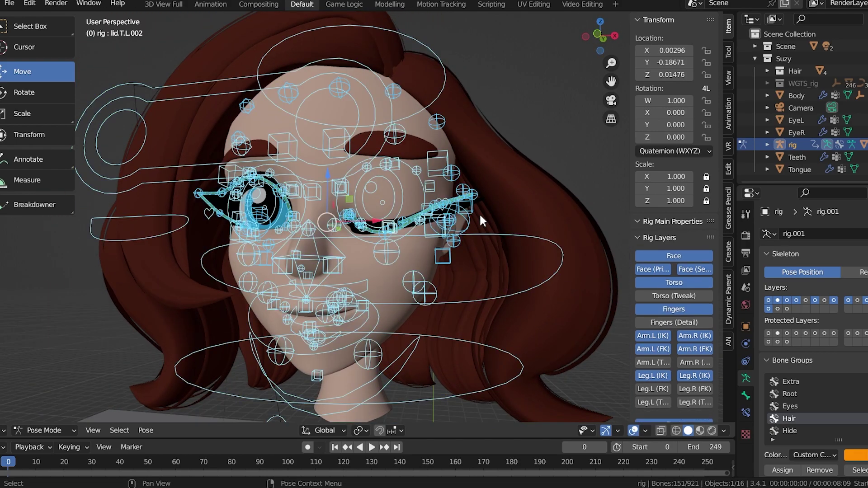
pyautogui.hotkey('alt', 'g')
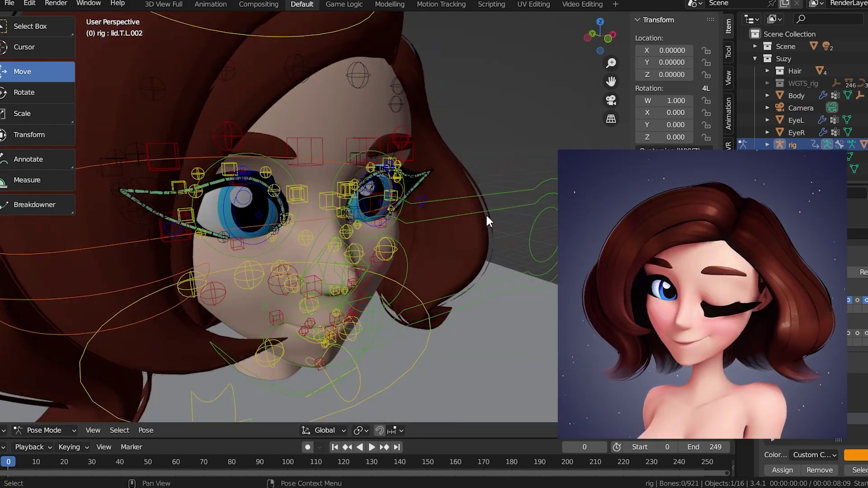
pyautogui.moveTo(486, 214); pyautogui.dragTo(456, 210, button='middle')
pyautogui.scroll(3, 353, 215)
pyautogui.scroll(2, 458, 265)
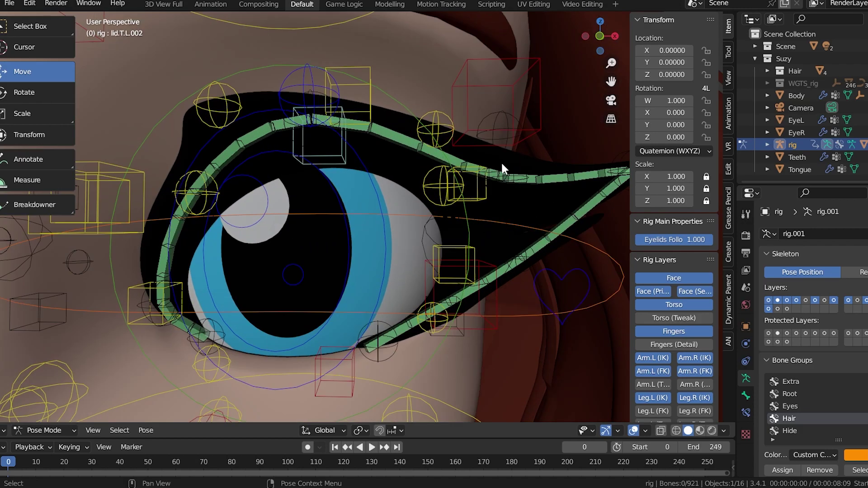
pyautogui.scroll(-5, 487, 213)
# - Switch the rig to Object Mode and add a new single-bone armature to the scene
pyautogui.click(53, 431)
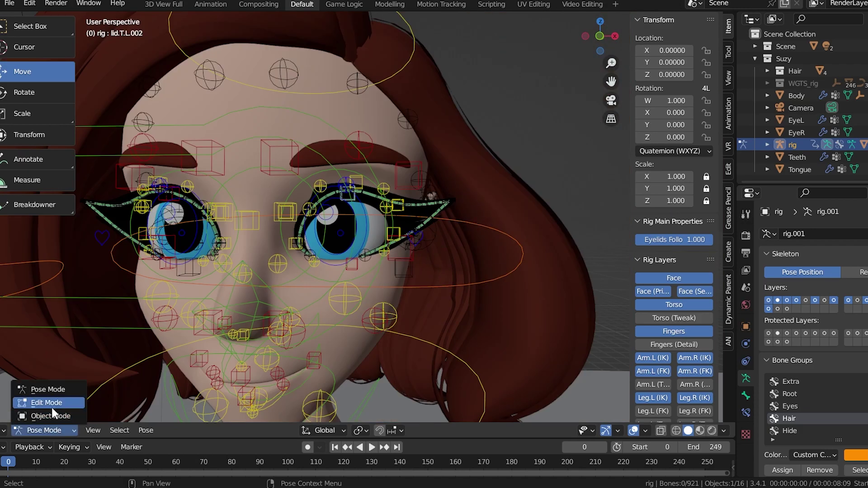
pyautogui.click(52, 408)
pyautogui.click(52, 431)
pyautogui.click(64, 417)
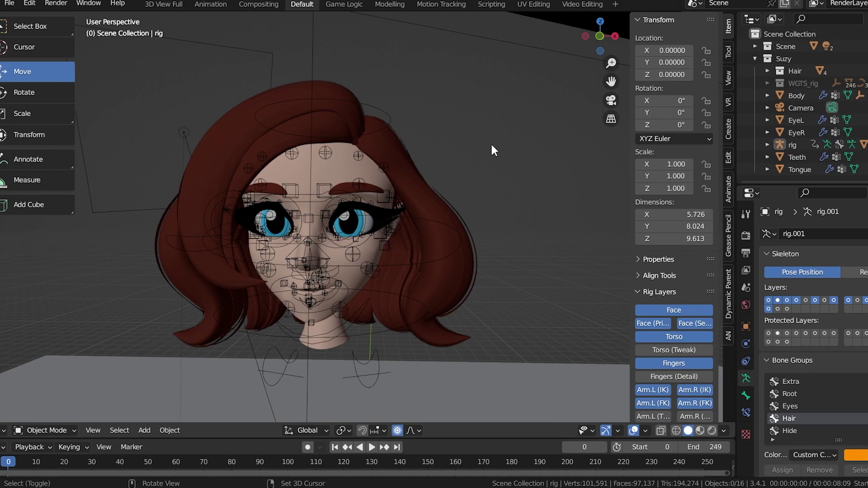
pyautogui.hotkey('shift', 'a')
pyautogui.moveTo(492, 117)
pyautogui.click(530, 120)
pyautogui.scroll(-8, 457, 175)
pyautogui.press('g')
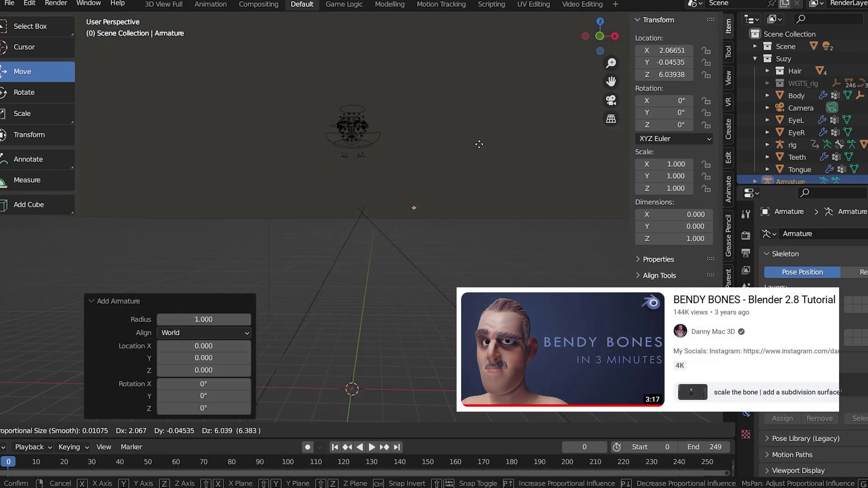
pyautogui.click(477, 97)
pyautogui.hotkey('ctrl', 'z')
pyautogui.click(455, 306)
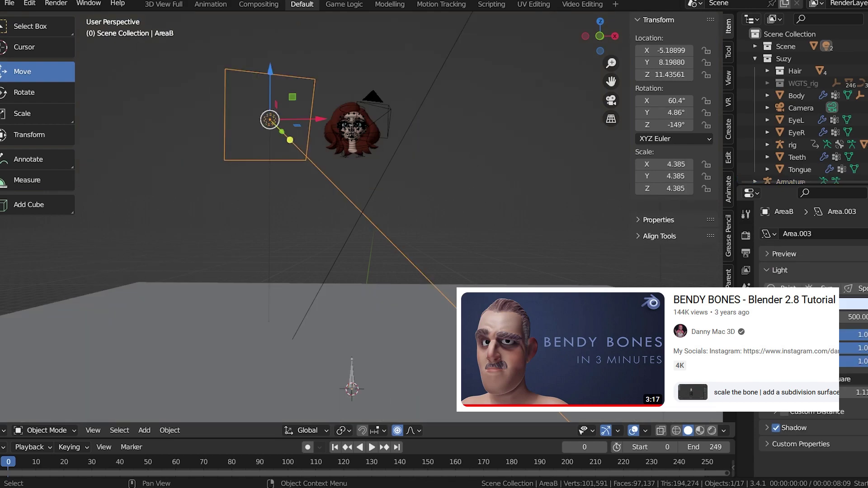
# - Move the new armature beside the character's head, to about X 2.15, Y -0.10, Z 8.72, and put it in Edit Mode
pyautogui.click(349, 373)
pyautogui.press('g')
pyautogui.click(469, 95)
pyautogui.keyDown('shift'); pyautogui.moveTo(461, 122); pyautogui.dragTo(398, 213, button='middle'); pyautogui.keyUp('shift')
pyautogui.scroll(4, 444, 251)
pyautogui.click(45, 430)
pyautogui.click(46, 408)
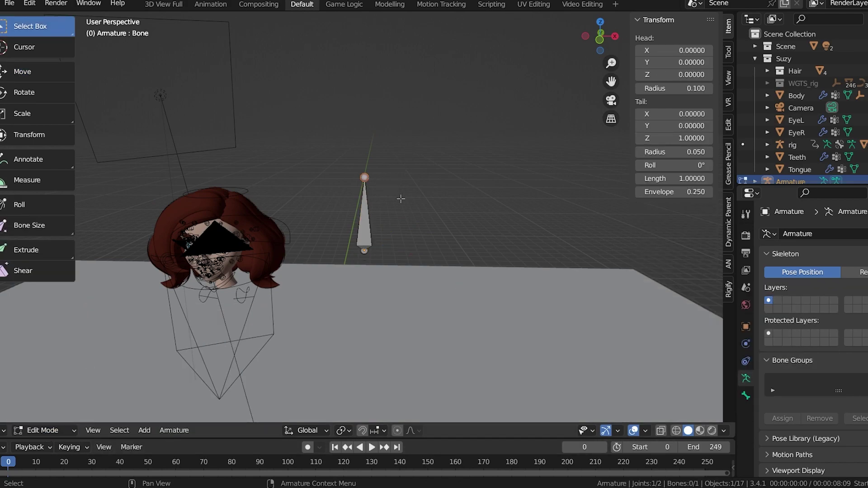
# - Reposition and extrude the bone into a gently rising chain of three connected bones, about 0.76, 0.69 and 0.78 long
pyautogui.press('e')
pyautogui.click(419, 251)
pyautogui.moveTo(418, 251); pyautogui.dragTo(525, 197, button='middle')
pyautogui.press('g')
pyautogui.click(460, 194)
pyautogui.press('e')
pyautogui.click(524, 161)
pyautogui.scroll(3, 458, 204)
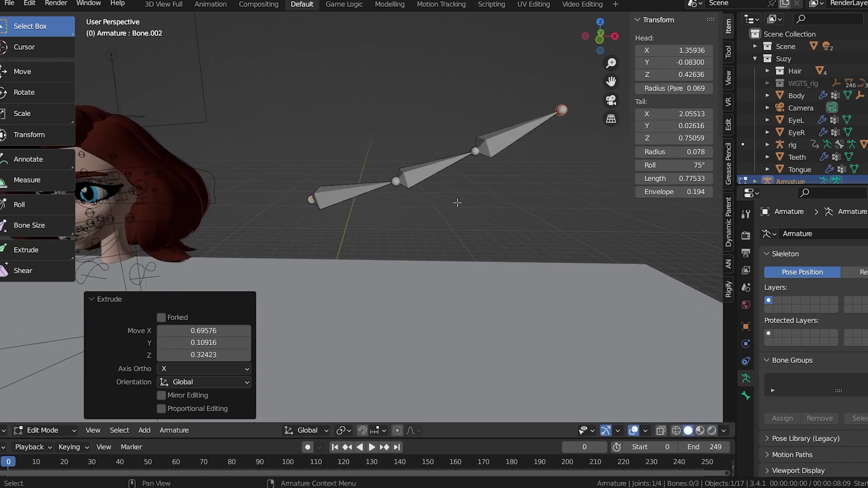
pyautogui.keyDown('shift'); pyautogui.moveTo(458, 186); pyautogui.dragTo(406, 220, button='middle'); pyautogui.keyUp('shift')
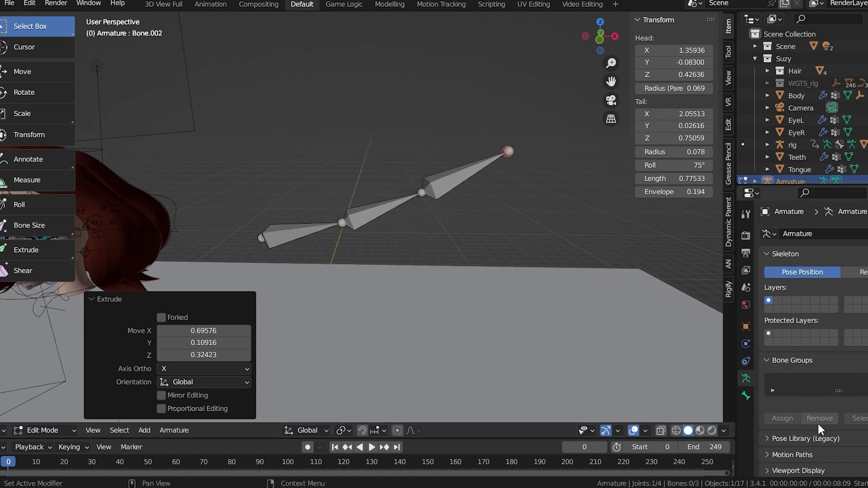
# - Set the new armature's viewport display to B-Bone
pyautogui.scroll(-4, 813, 443)
pyautogui.click(810, 393)
pyautogui.scroll(-2, 822, 404)
pyautogui.click(848, 372)
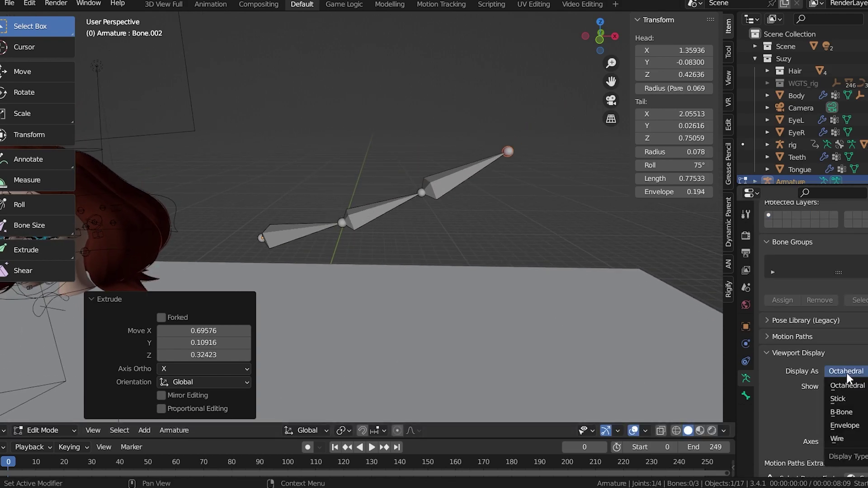
pyautogui.click(845, 412)
# - Scale the B-Bone display size of all three chain bones to about 0.167
pyautogui.press('a')
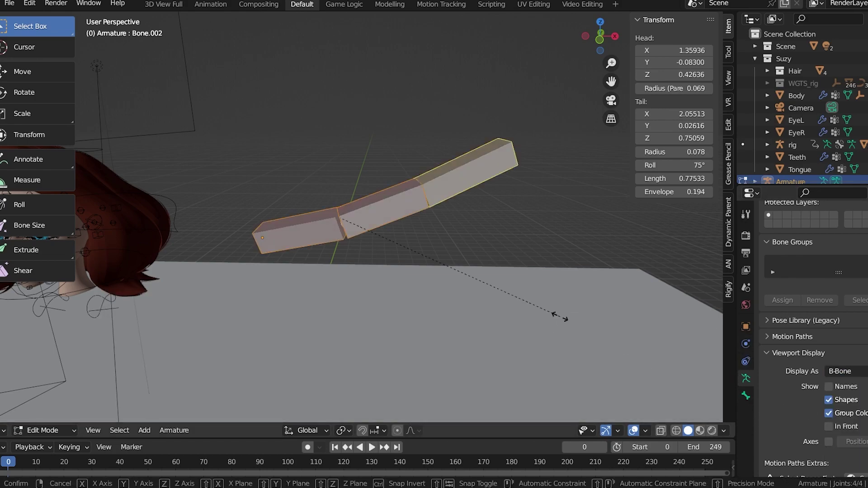
pyautogui.hotkey('ctrl', 'alt', 's')
pyautogui.click(380, 209)
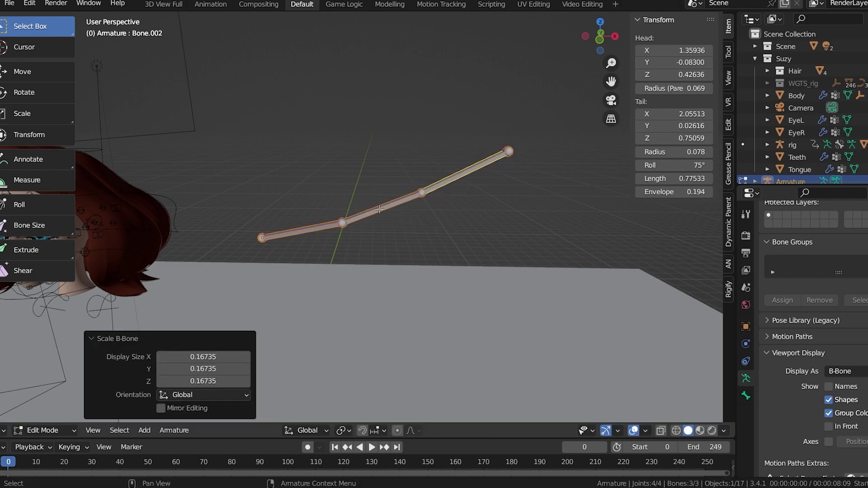
# - Set the Bendy Bones segments to 4 on each of the three chain bones
pyautogui.click(746, 343)
pyautogui.click(746, 363)
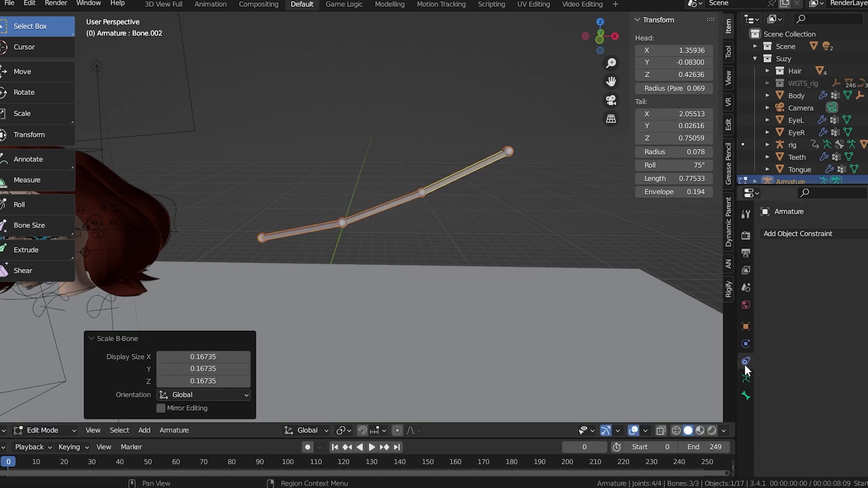
pyautogui.click(746, 396)
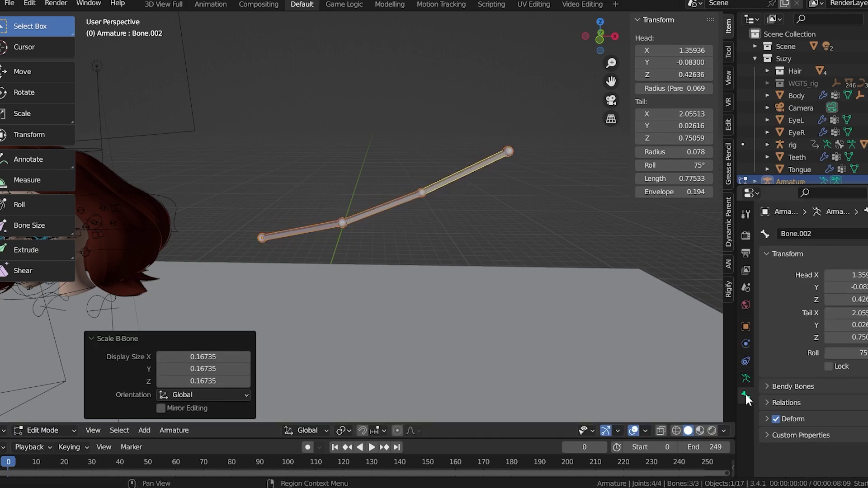
pyautogui.click(769, 387)
pyautogui.click(867, 405)
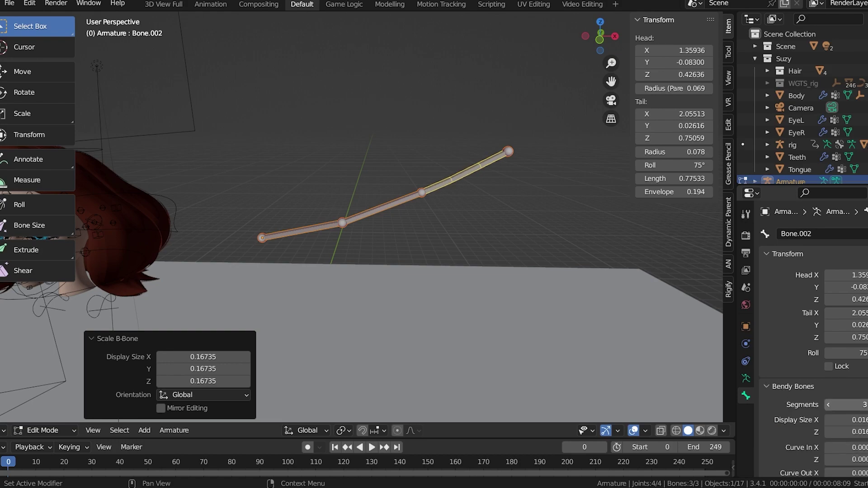
pyautogui.click(381, 207)
pyautogui.click(867, 404)
pyautogui.click(867, 405)
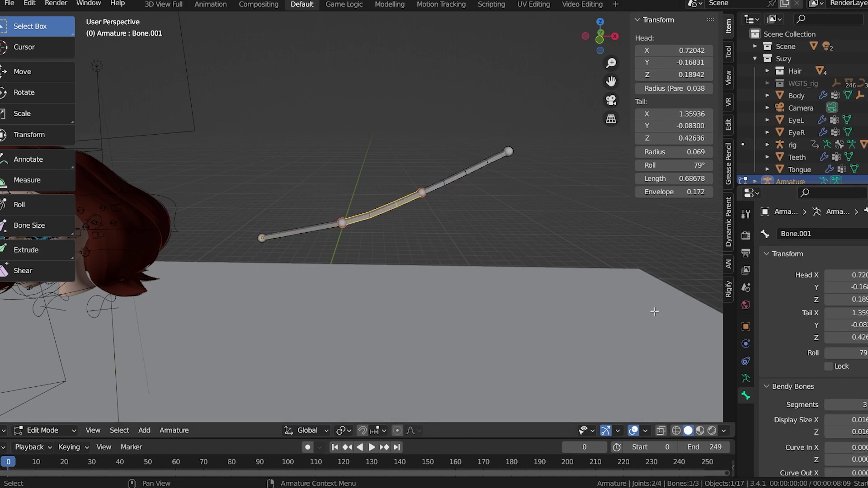
pyautogui.click(867, 405)
pyautogui.click(320, 228)
pyautogui.click(866, 405)
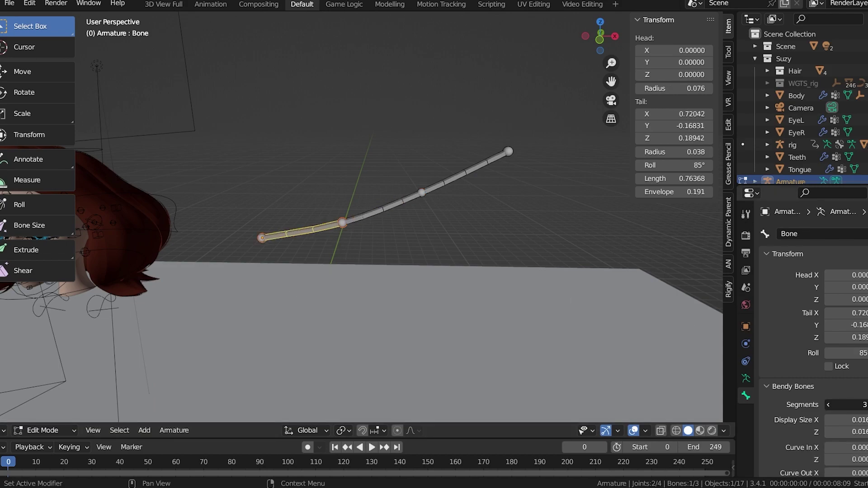
pyautogui.click(867, 404)
# - Snap the 3D cursor to the chain's starting joint and add an upright bone there
pyautogui.keyDown('shift'); pyautogui.moveTo(257, 236); pyautogui.dragTo(302, 243, button='middle'); pyautogui.keyUp('shift')
pyautogui.click(320, 247)
pyautogui.keyDown('shift'); pyautogui.moveTo(372, 290); pyautogui.dragTo(388, 274, button='middle'); pyautogui.keyUp('shift')
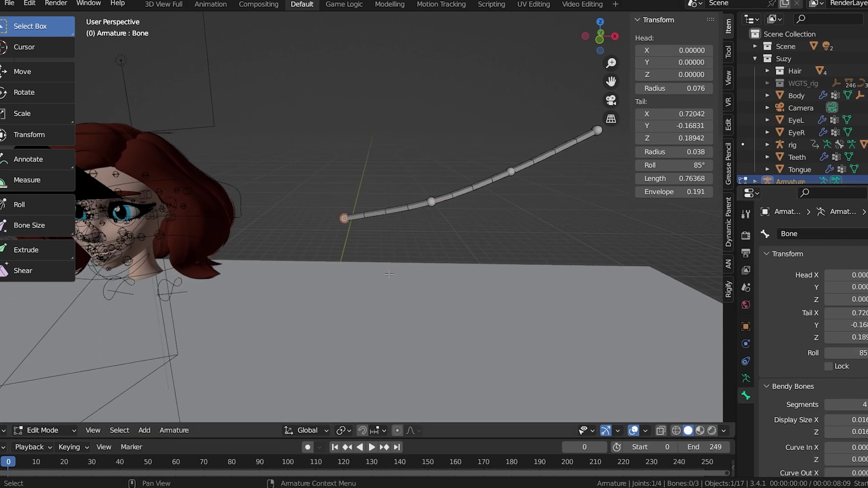
pyautogui.hotkey('shift', 's')
pyautogui.click(389, 340)
pyautogui.press('KP_Decimal')
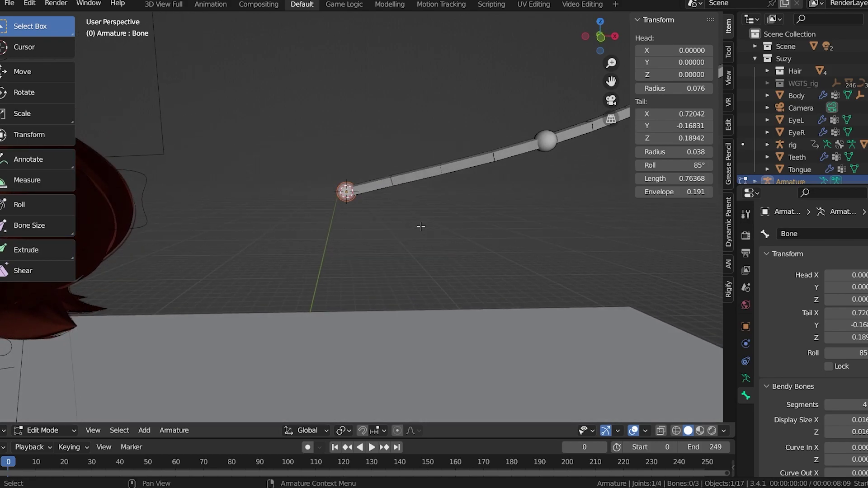
pyautogui.hotkey('shift', 'a')
# - Snap the 3D cursor to the joint between the first and second chain bones and add another upright bone there
pyautogui.keyDown('shift'); pyautogui.moveTo(424, 222); pyautogui.dragTo(388, 339, button='middle'); pyautogui.keyUp('shift')
pyautogui.scroll(-3, 393, 330)
pyautogui.click(443, 249)
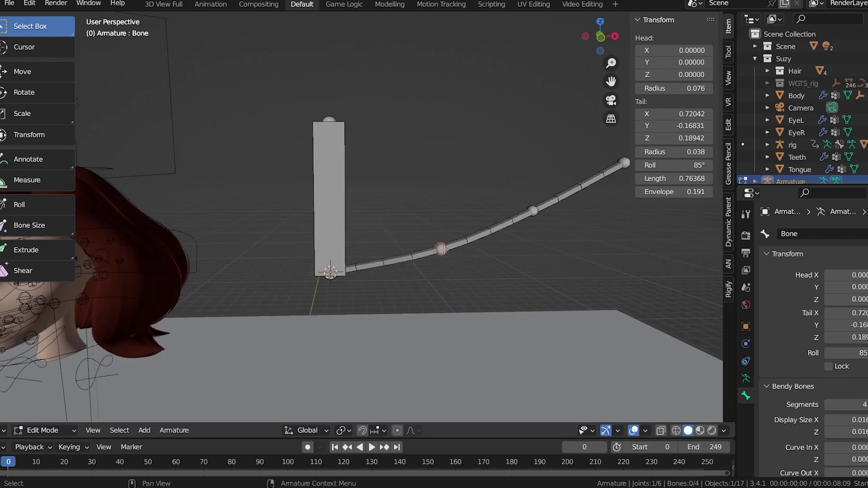
pyautogui.hotkey('shift', 's')
pyautogui.click(437, 324)
pyautogui.hotkey('shift', 'a')
pyautogui.moveTo(516, 297); pyautogui.dragTo(442, 283, button='middle')
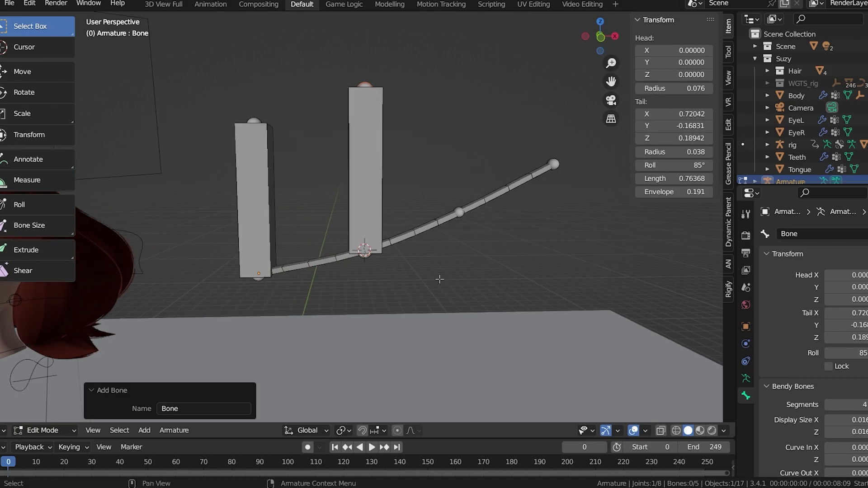
# - Thin the B-Bone display size of both upright control bones to about 0.015
pyautogui.click(338, 192)
pyautogui.click(365, 199)
pyautogui.hotkey('ctrl', 'alt', 's')
pyautogui.click(291, 246)
pyautogui.click(265, 258)
pyautogui.hotkey('ctrl', 'alt', 's')
pyautogui.click(288, 256)
# - Shorten both upright control bones to about 0.25 long by lowering their tails together
pyautogui.click(254, 125)
pyautogui.keyDown('shift'); pyautogui.click(365, 90); pyautogui.keyUp('shift')
pyautogui.press('g')
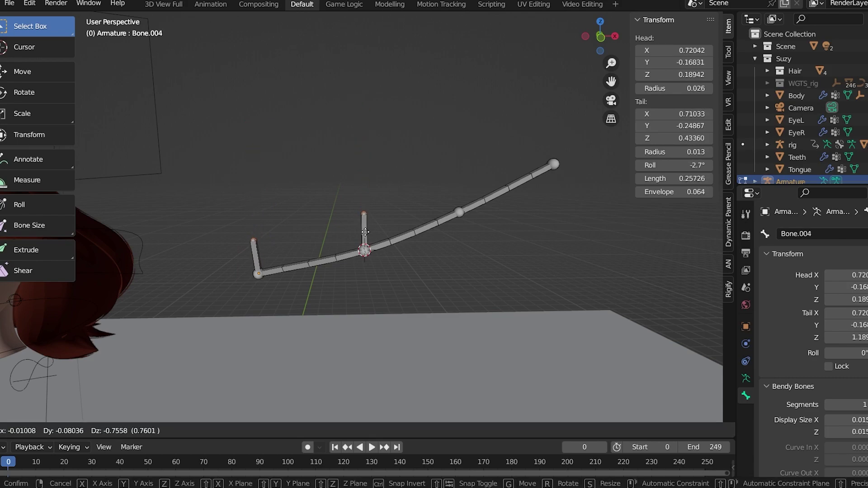
pyautogui.click(368, 235)
# - Switch the armature to Pose Mode and add a Stretch To constraint to the first chain bone
pyautogui.click(59, 430)
pyautogui.click(62, 416)
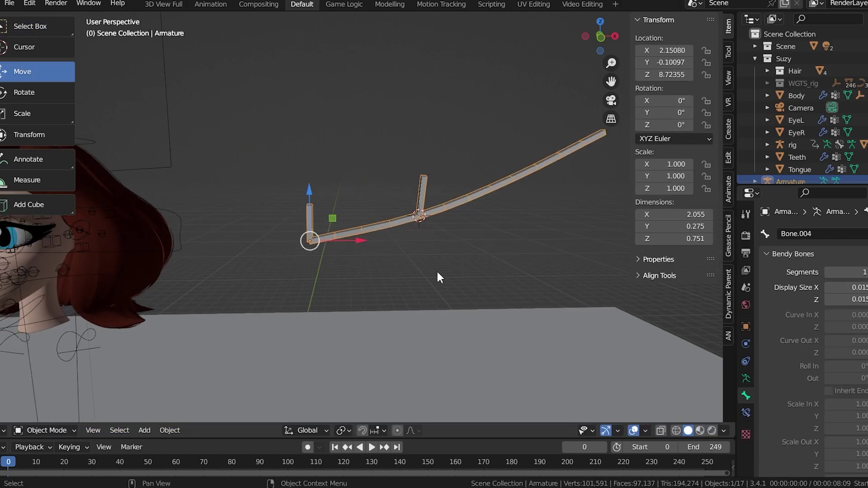
pyautogui.scroll(2, 267, 339)
pyautogui.click(73, 432)
pyautogui.click(55, 395)
pyautogui.click(319, 249)
pyautogui.click(746, 419)
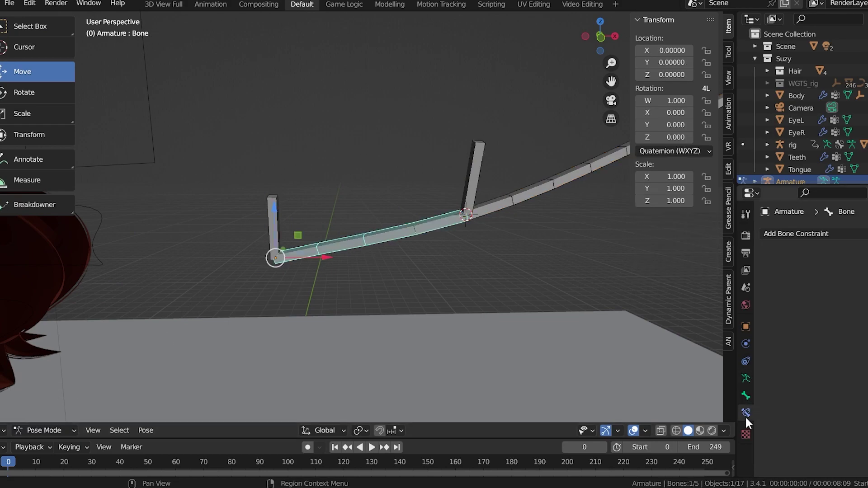
pyautogui.click(814, 233)
pyautogui.click(802, 335)
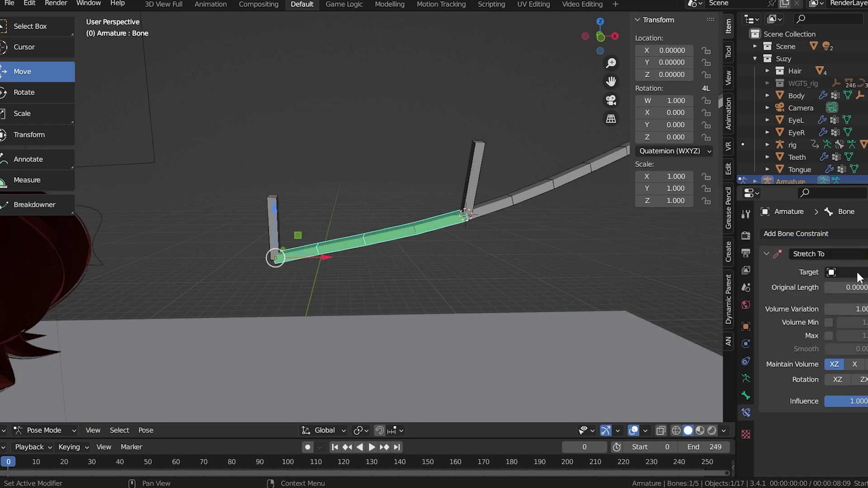
# - Target the Stretch To constraint at the new Armature's Bone.004, the upright control at the first bone's end
pyautogui.press('e')
pyautogui.click(461, 193)
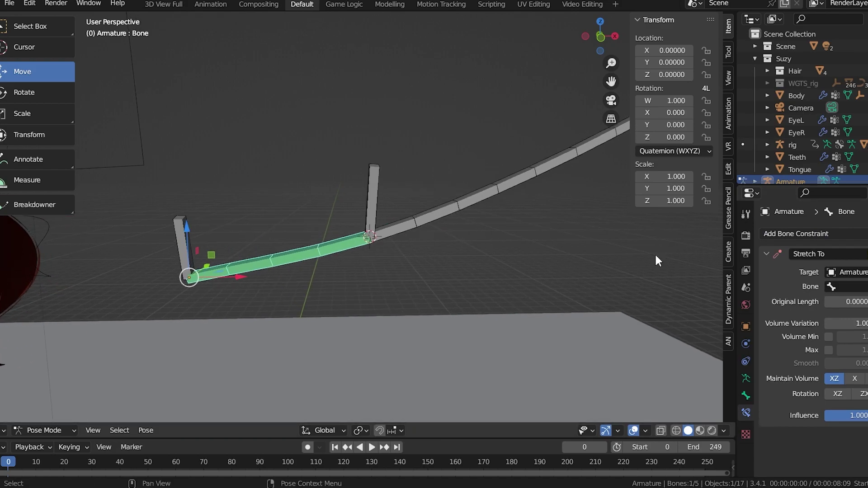
pyautogui.click(369, 189)
pyautogui.click(315, 254)
pyautogui.click(850, 287)
pyautogui.click(814, 355)
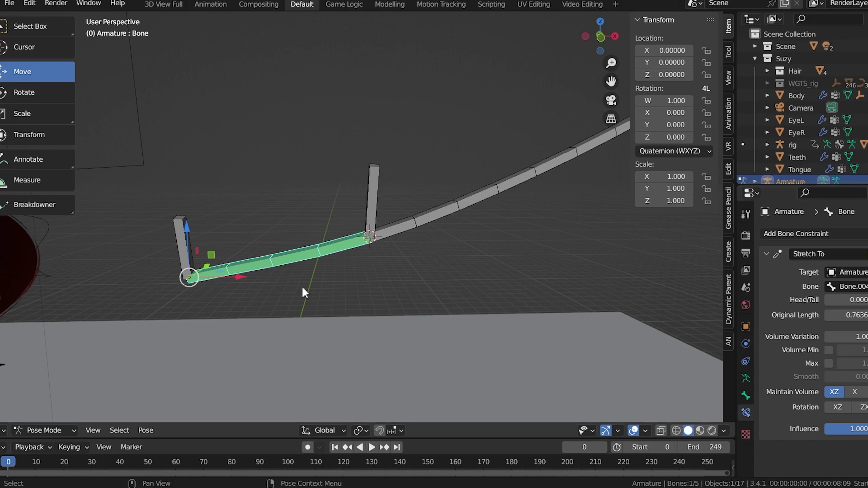
# - Test the stretching by moving Bone.004 about -0.07 in X and 0.21 in Z, and clear its location
pyautogui.click(276, 218)
pyautogui.moveTo(437, 271); pyautogui.dragTo(381, 216, button='middle')
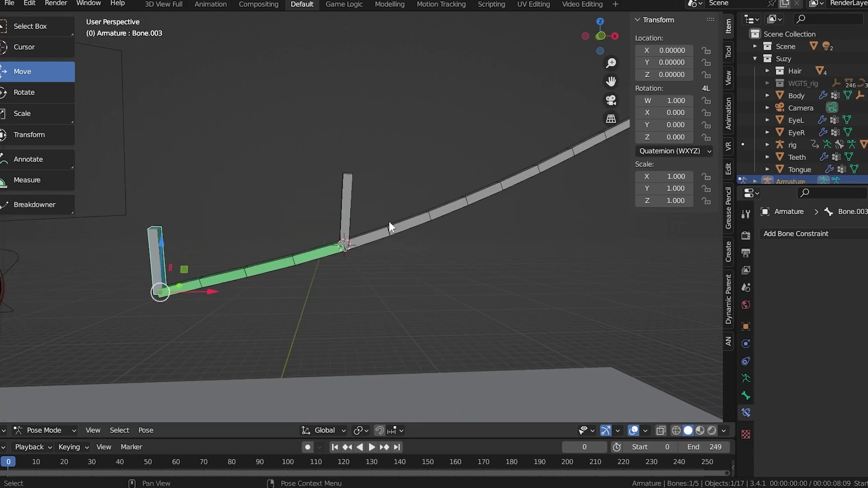
pyautogui.click(352, 220)
pyautogui.press('g')
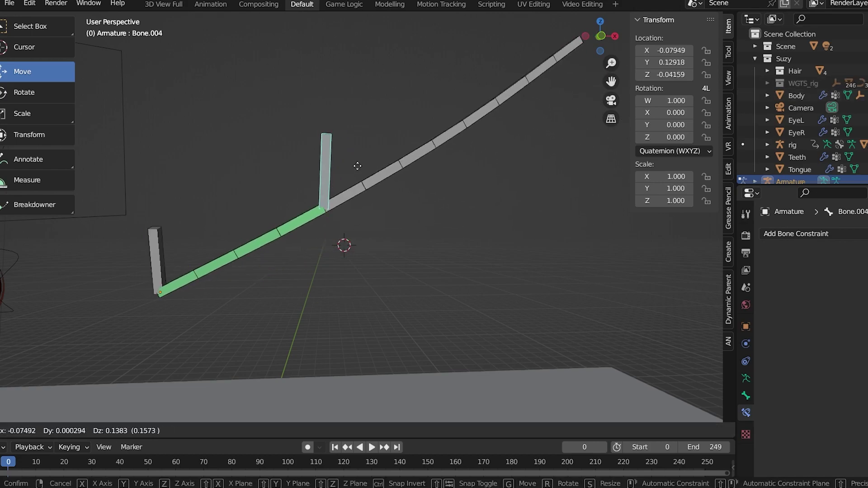
pyautogui.click(375, 165)
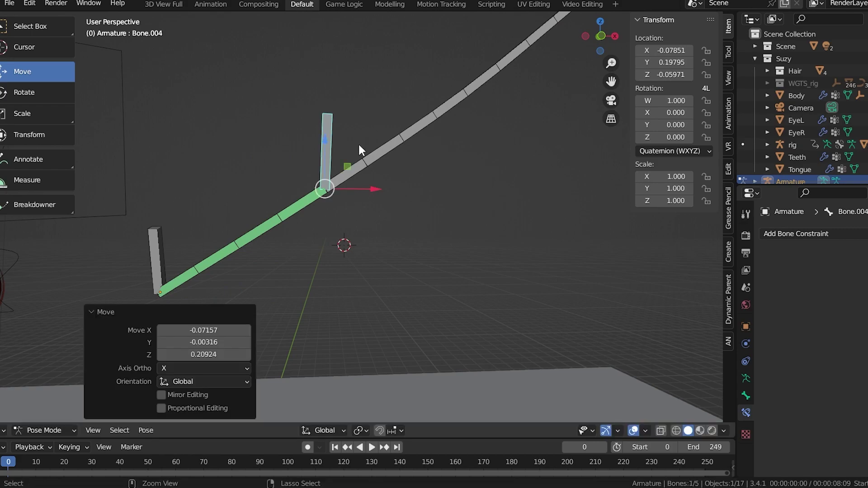
pyautogui.hotkey('alt', 'g')
# - Check in Edit Mode whether the upright control Bone.004 can be disconnected from a parent, leaving its position unchanged
pyautogui.click(45, 430)
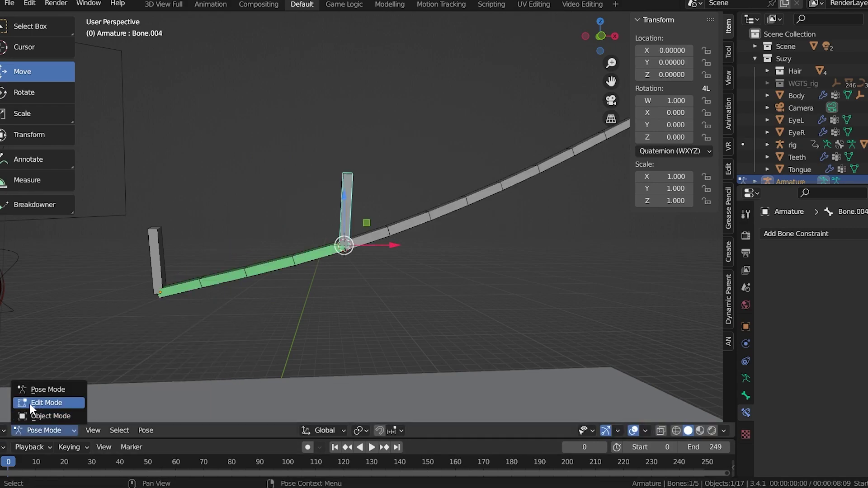
pyautogui.click(29, 403)
pyautogui.hotkey('alt', 'p')
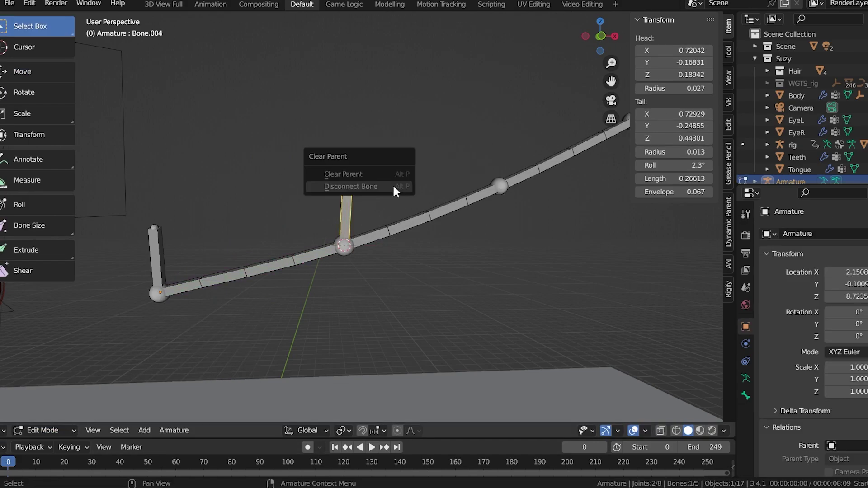
pyautogui.click(392, 184)
pyautogui.press('g')
pyautogui.press('Escape')
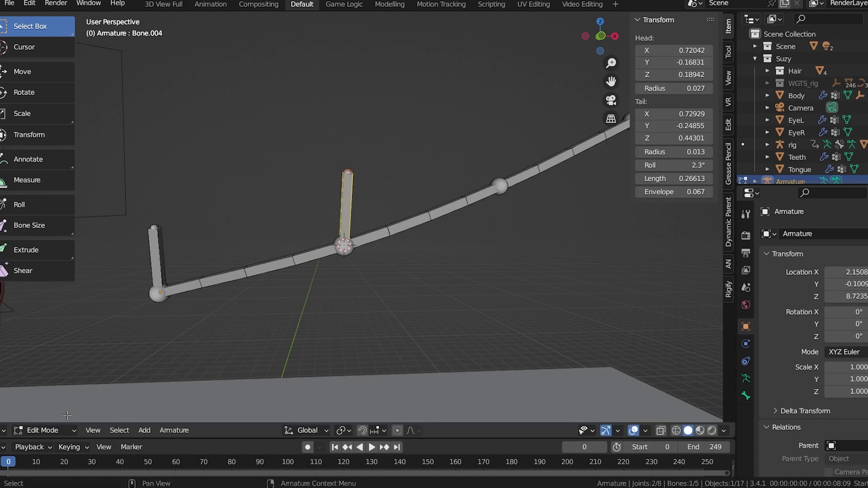
# - Return the armature to Pose Mode, test-move the upright control Bone.004, and undo the move
pyautogui.click(46, 430)
pyautogui.click(50, 414)
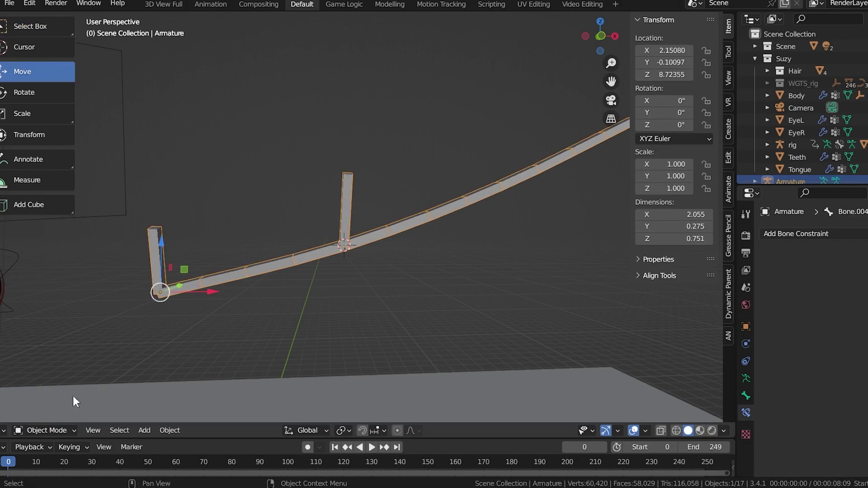
pyautogui.click(45, 430)
pyautogui.click(56, 429)
pyautogui.click(359, 196)
pyautogui.click(63, 429)
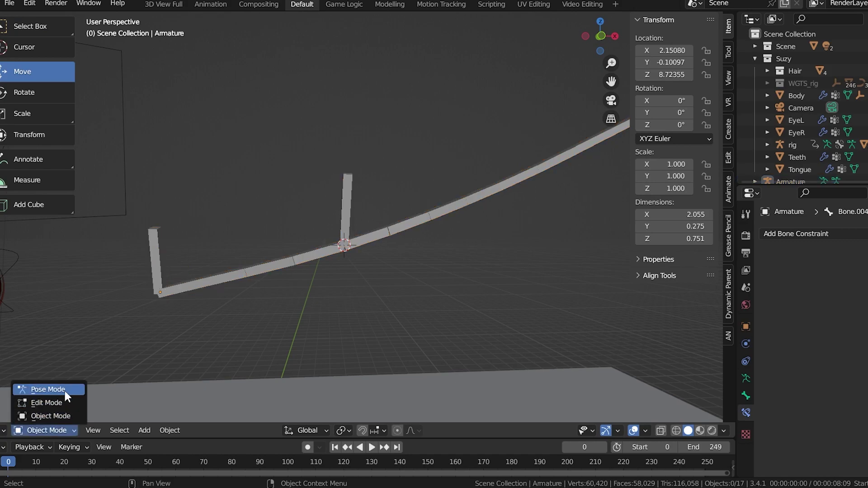
pyautogui.click(65, 390)
pyautogui.click(342, 214)
pyautogui.press('g')
pyautogui.click(369, 154)
pyautogui.hotkey('ctrl', 'z')
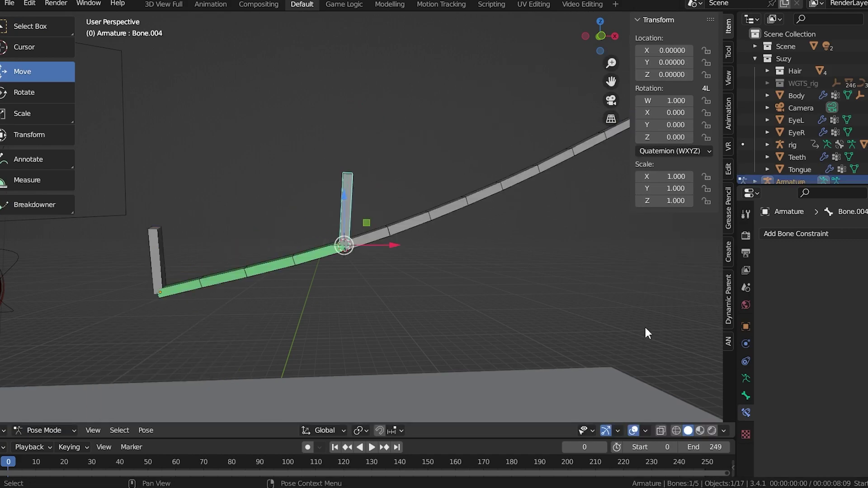
# - In Edit Mode, snap the 3D cursor to the joint at the second chain bone's end and add a new bone there
pyautogui.click(433, 212)
pyautogui.keyDown('shift'); pyautogui.moveTo(500, 195); pyautogui.dragTo(327, 256, button='middle'); pyautogui.keyUp('shift')
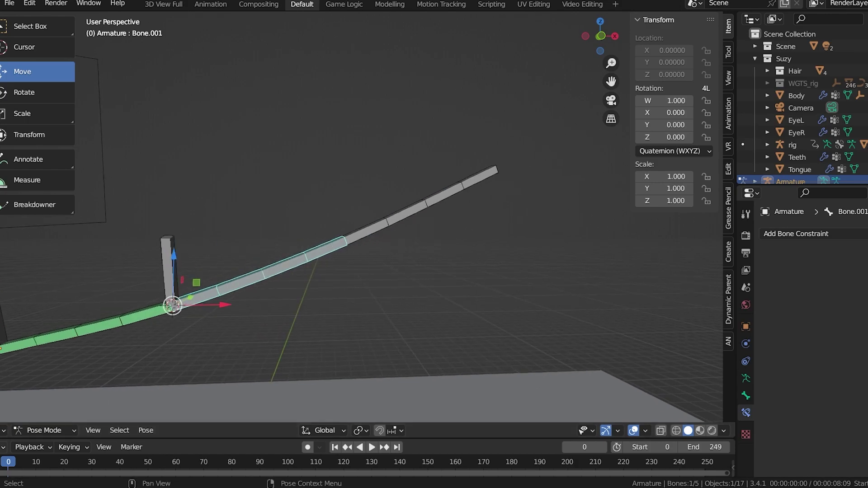
pyautogui.click(45, 429)
pyautogui.click(44, 415)
pyautogui.click(44, 430)
pyautogui.click(40, 401)
pyautogui.click(353, 237)
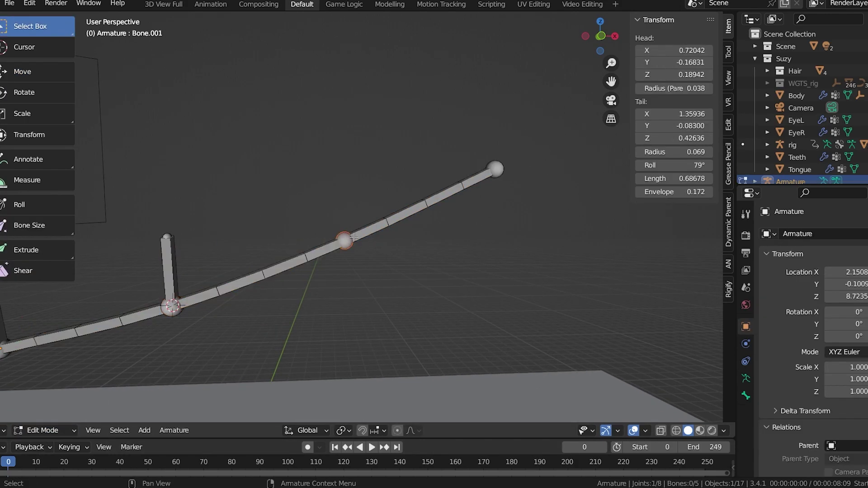
pyautogui.hotkey('shift', 's')
pyautogui.click(425, 324)
pyautogui.hotkey('shift', 'a')
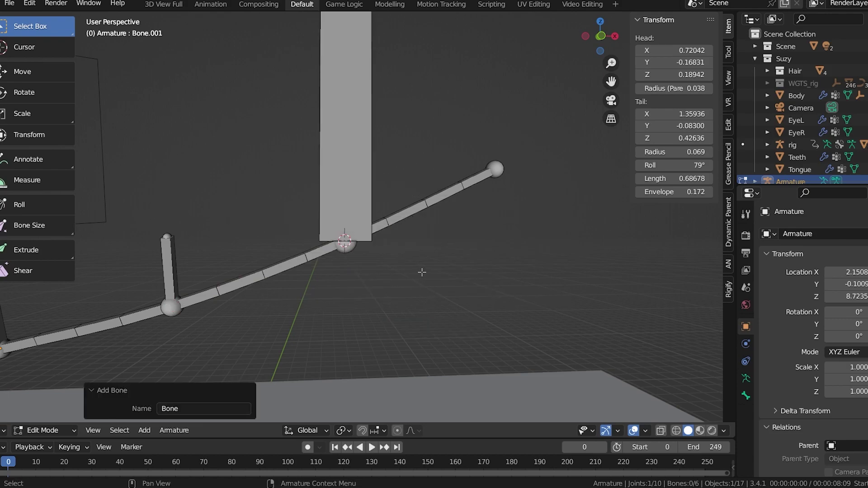
# - Select the second chain bone, Bone.001, switch to Pose Mode, and add a Stretch To constraint to it
pyautogui.click(332, 124)
pyautogui.scroll(-6, 368, 224)
pyautogui.scroll(4, 368, 224)
pyautogui.click(312, 254)
pyautogui.click(44, 431)
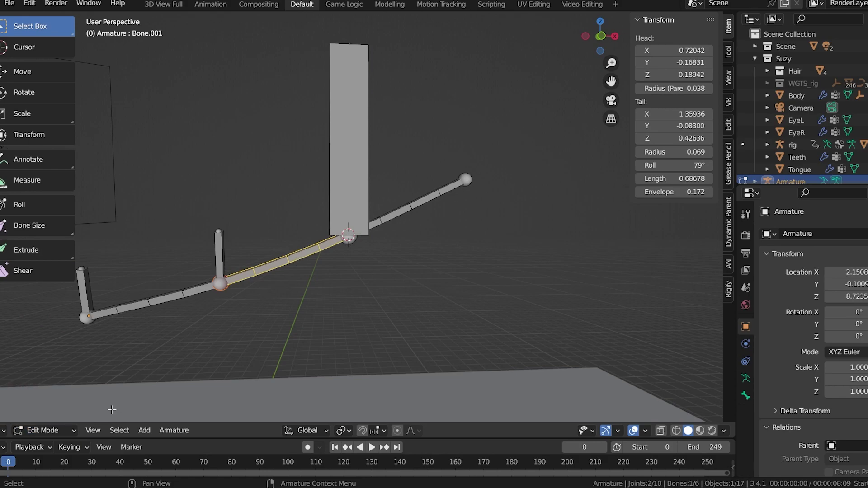
pyautogui.click(68, 427)
pyautogui.click(66, 389)
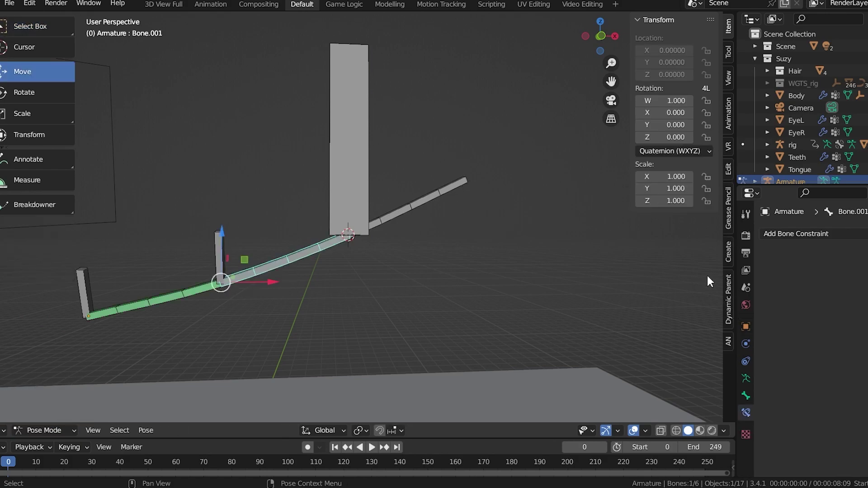
pyautogui.click(804, 234)
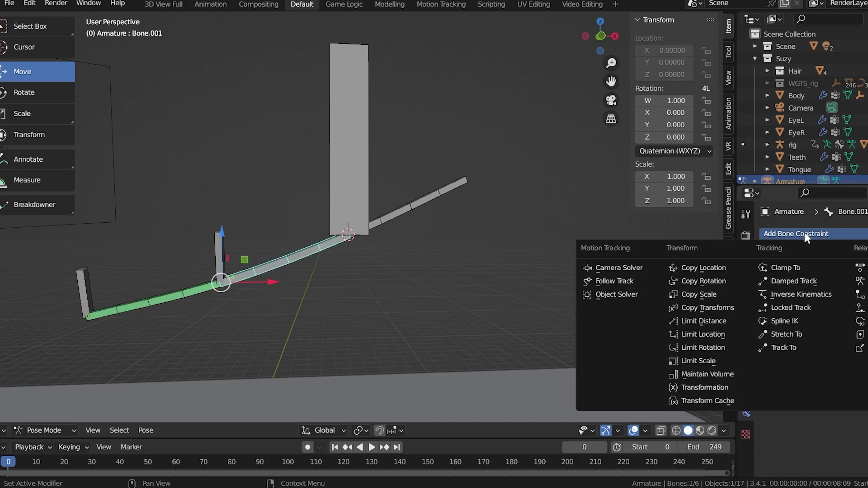
pyautogui.click(782, 333)
# - Target Bone.001's Stretch To constraint at the sample Armature's new upright bone, Bone.005
pyautogui.click(865, 272)
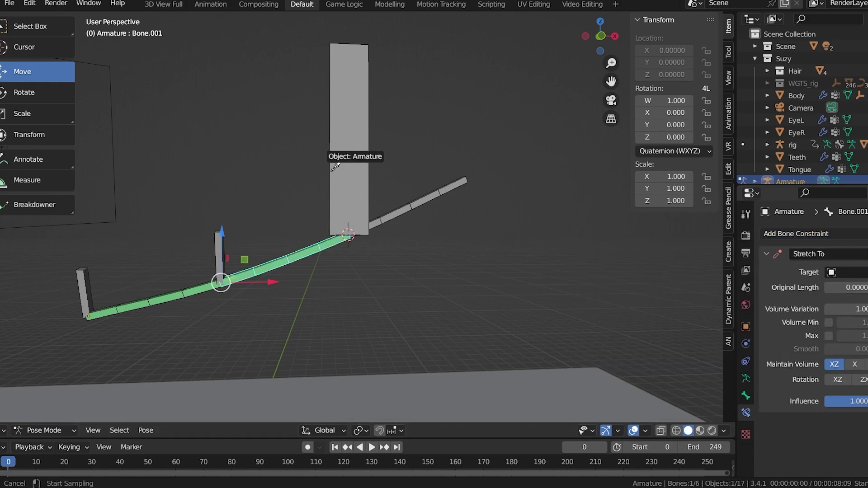
pyautogui.click(330, 168)
pyautogui.click(828, 285)
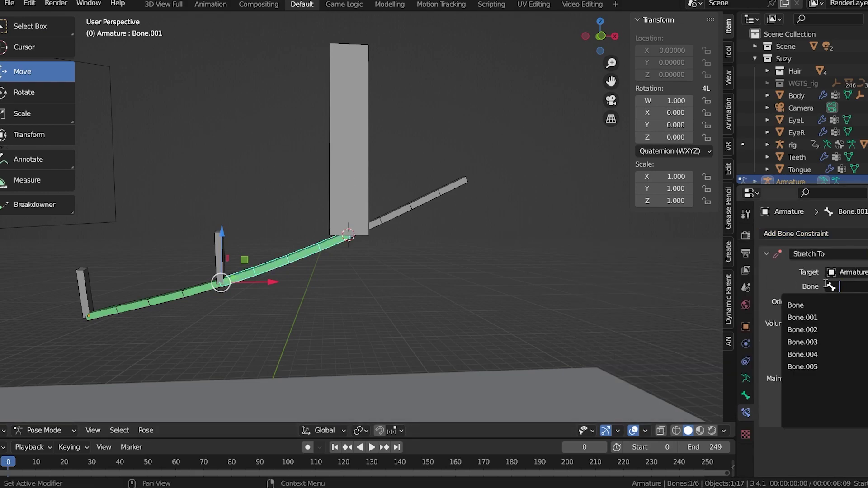
pyautogui.click(810, 366)
# - Lower Bone.005 to test the second bone's stretching, then try moving Bone.004 upward and undo that move
pyautogui.click(354, 186)
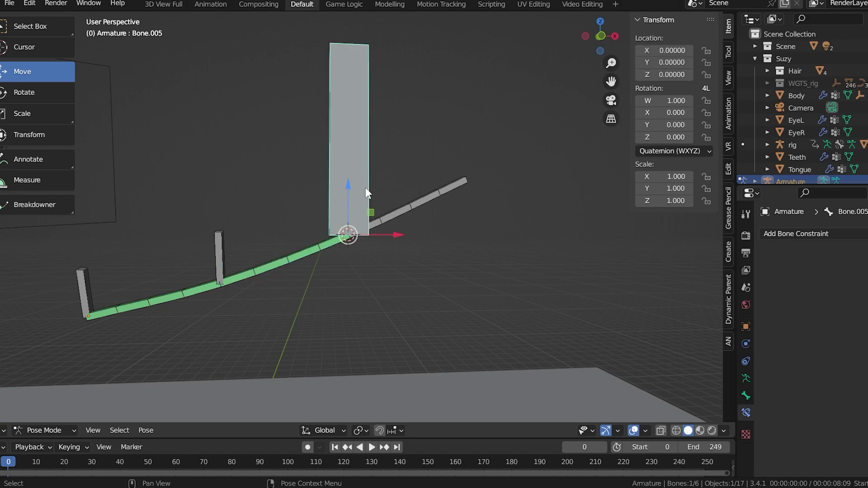
pyautogui.click(306, 254)
pyautogui.click(349, 230)
pyautogui.press('g')
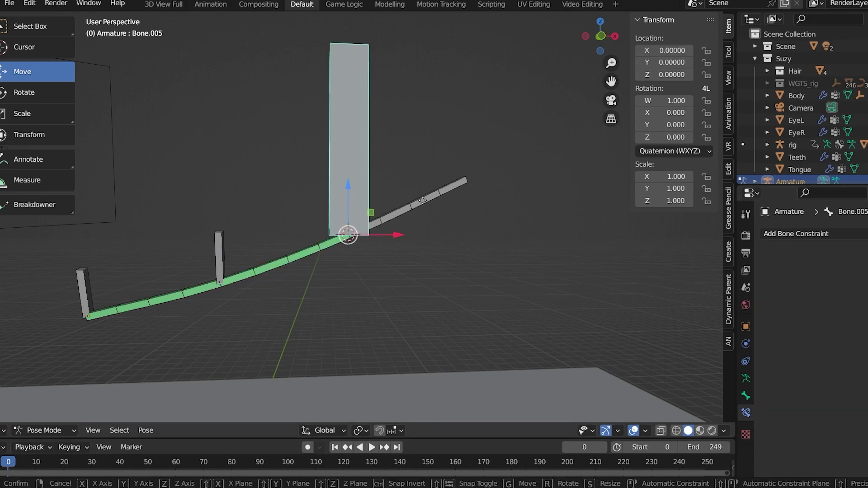
pyautogui.click(414, 306)
pyautogui.keyDown('shift'); pyautogui.moveTo(225, 268); pyautogui.dragTo(275, 221, button='middle'); pyautogui.keyUp('shift')
pyautogui.click(275, 219)
pyautogui.moveTo(275, 219); pyautogui.dragTo(254, 96)
pyautogui.hotkey('ctrl', 'z')
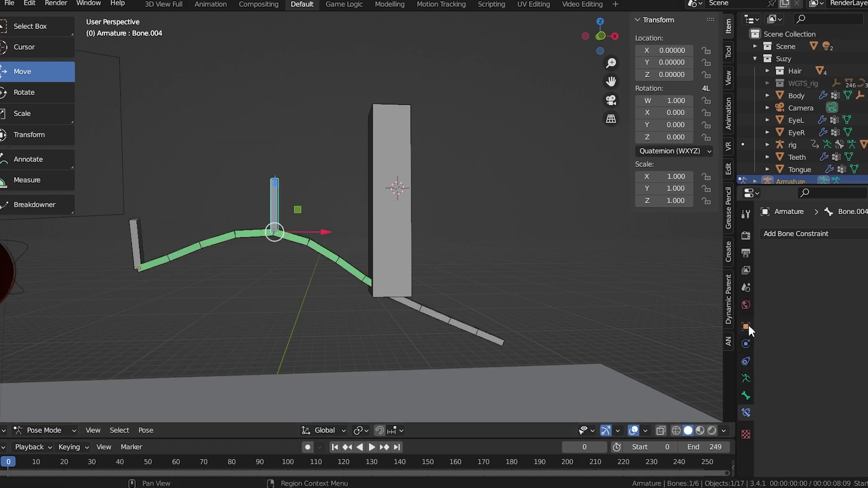
# - Assign EmptySphere as the custom shape object of the middle control bone, Bone.004
pyautogui.click(745, 396)
pyautogui.scroll(-10, 850, 397)
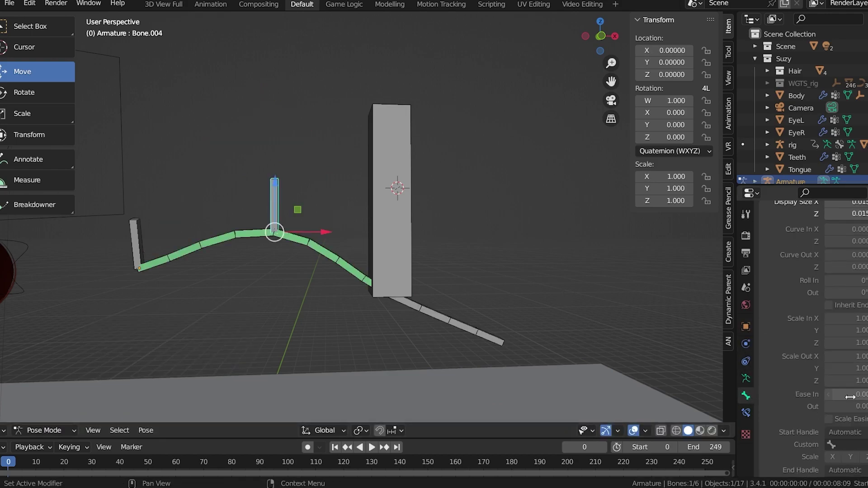
pyautogui.scroll(-7, 846, 402)
pyautogui.click(789, 400)
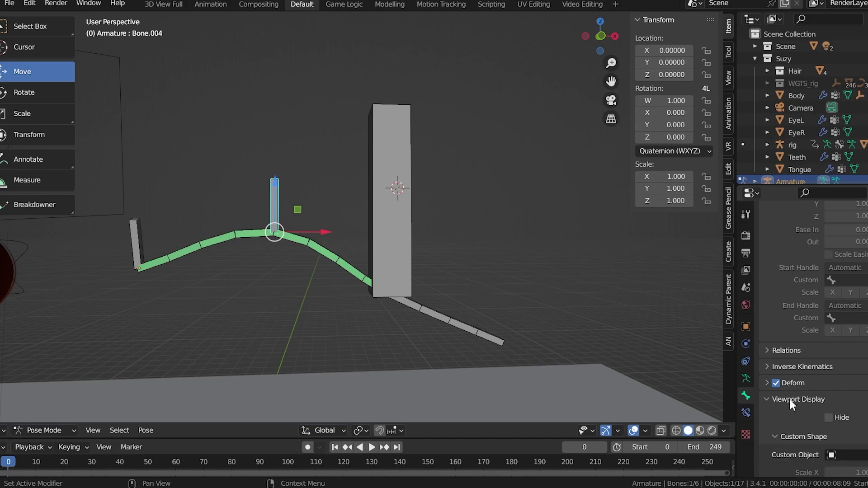
pyautogui.scroll(-4, 814, 389)
pyautogui.click(856, 357)
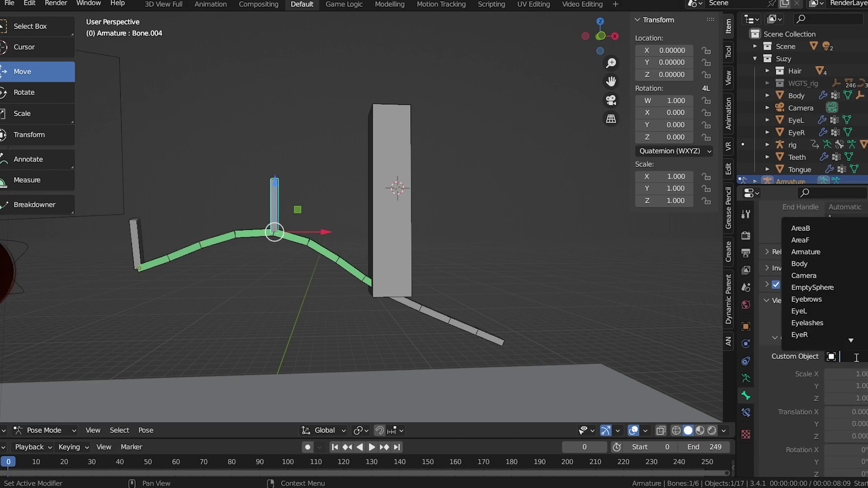
pyautogui.write('em')
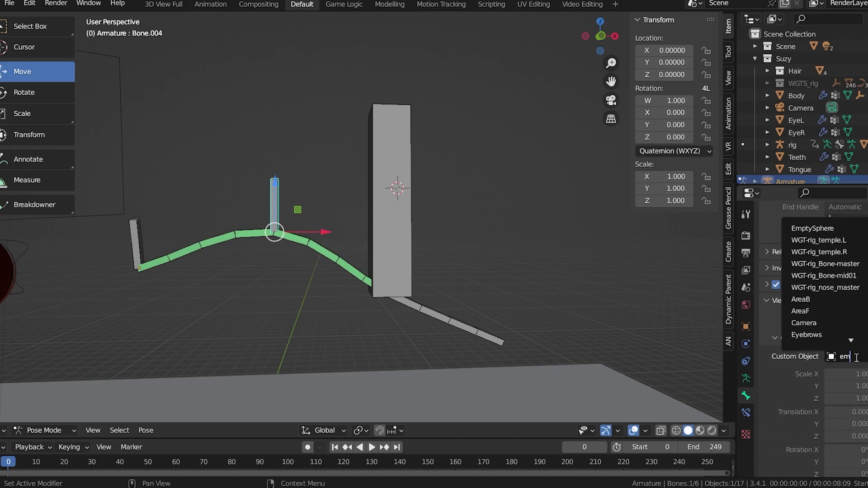
pyautogui.click(812, 228)
# - Move the sphere-shaped control Bone.004 to test how the bendy-bone chain curves through it
pyautogui.press('KP_Decimal')
pyautogui.scroll(-5, 372, 146)
pyautogui.press('g')
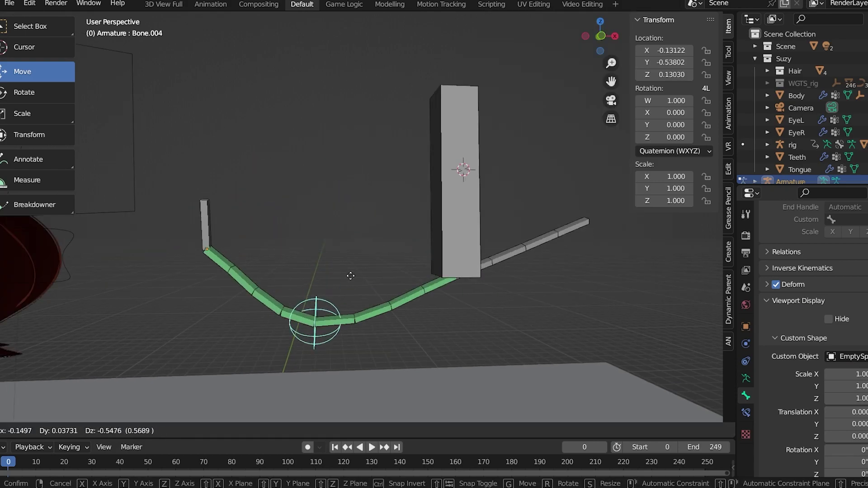
pyautogui.click(396, 282)
pyautogui.scroll(-6, 395, 197)
pyautogui.scroll(4, 494, 187)
pyautogui.keyDown('shift'); pyautogui.moveTo(297, 270); pyautogui.dragTo(420, 210, button='middle'); pyautogui.keyUp('shift')
pyautogui.scroll(4, 421, 226)
pyautogui.keyDown('shift'); pyautogui.moveTo(574, 270); pyautogui.dragTo(281, 284, button='middle'); pyautogui.keyUp('shift')
pyautogui.scroll(-5, 280, 284)
pyautogui.keyDown('shift'); pyautogui.moveTo(538, 280); pyautogui.dragTo(316, 281, button='middle'); pyautogui.keyUp('shift')
# - Switch to Object Mode and delete the sample armature
pyautogui.click(59, 430)
pyautogui.click(51, 416)
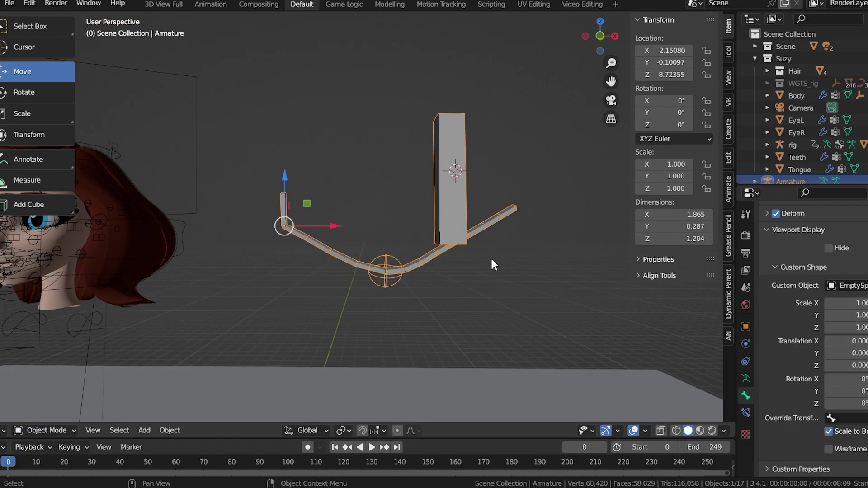
pyautogui.press('Delete')
pyautogui.keyDown('shift'); pyautogui.moveTo(164, 290); pyautogui.dragTo(447, 240, button='middle'); pyautogui.keyUp('shift')
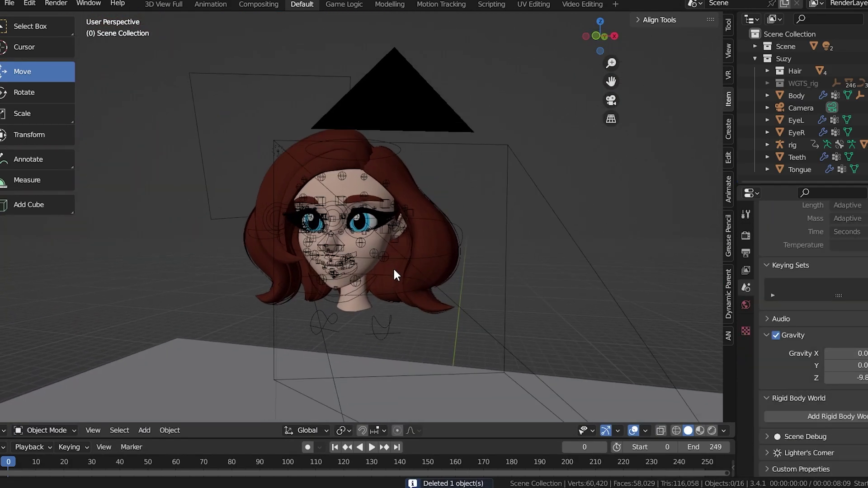
# - Select the character's rig and switch it to Pose Mode
pyautogui.scroll(6, 392, 263)
pyautogui.click(402, 202)
pyautogui.click(47, 430)
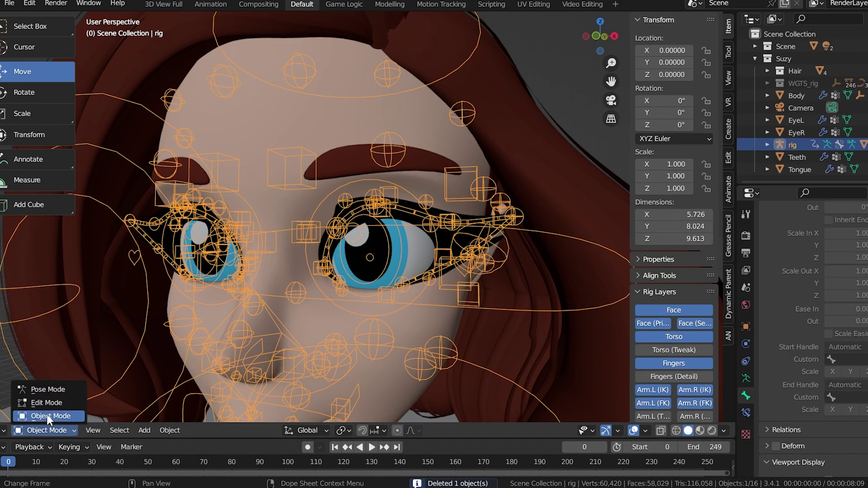
pyautogui.click(52, 389)
# - Examine the bendy-bone chain running along the lashes of the character's left eye and the Eyelashes mesh around it
pyautogui.moveTo(393, 316); pyautogui.dragTo(383, 286, button='middle')
pyautogui.scroll(3, 398, 207)
pyautogui.moveTo(398, 207); pyautogui.dragTo(420, 217, button='middle')
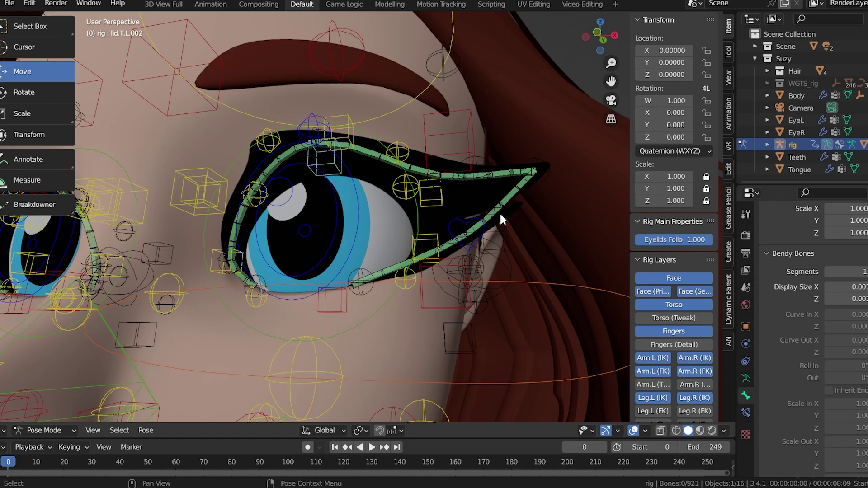
pyautogui.scroll(5, 473, 225)
pyautogui.moveTo(439, 102); pyautogui.dragTo(442, 193, button='middle')
pyautogui.scroll(-5, 432, 212)
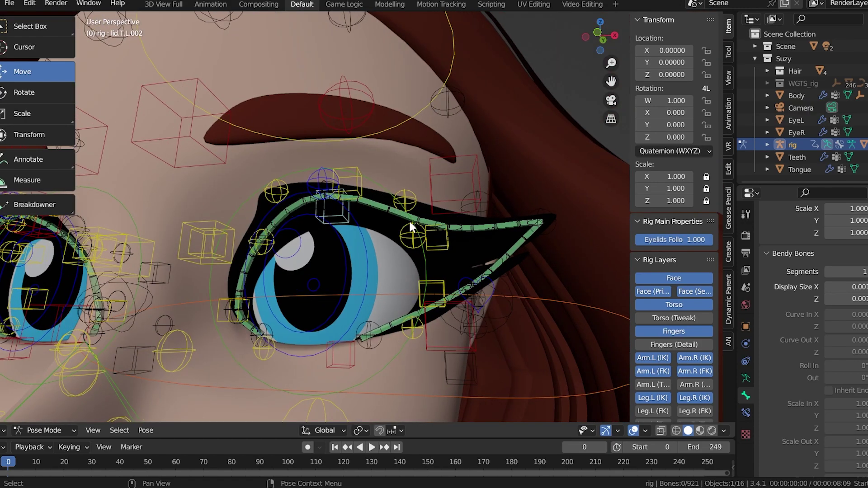
pyautogui.click(382, 229)
pyautogui.keyDown('shift'); pyautogui.moveTo(417, 246); pyautogui.dragTo(400, 266, button='middle'); pyautogui.keyUp('shift')
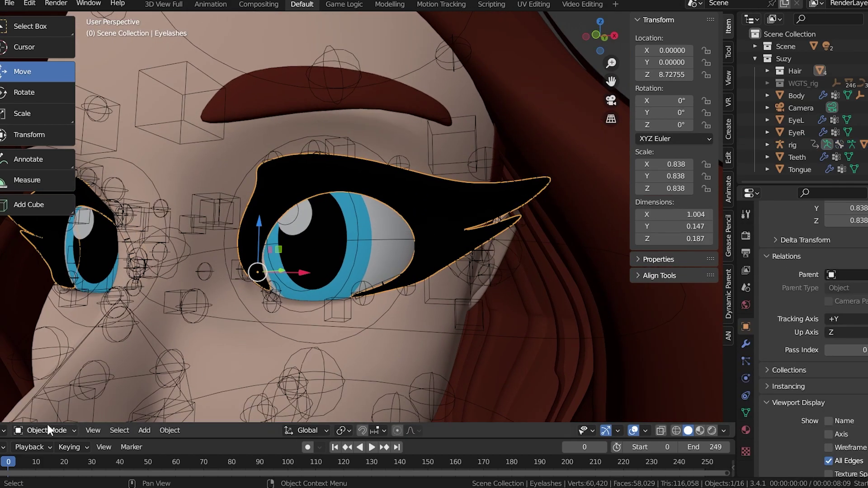
# - Lower the left upper eyelid control lid.T.L.002 in the rig's Pose Mode to test the lash deformation
pyautogui.click(405, 169)
pyautogui.keyDown('shift'); pyautogui.moveTo(372, 218); pyautogui.dragTo(396, 204, button='middle'); pyautogui.keyUp('shift')
pyautogui.moveTo(435, 226); pyautogui.dragTo(465, 203, button='middle')
pyautogui.scroll(4, 298, 235)
pyautogui.moveTo(316, 235); pyautogui.dragTo(340, 218, button='middle')
pyautogui.click(302, 173)
pyautogui.press('g')
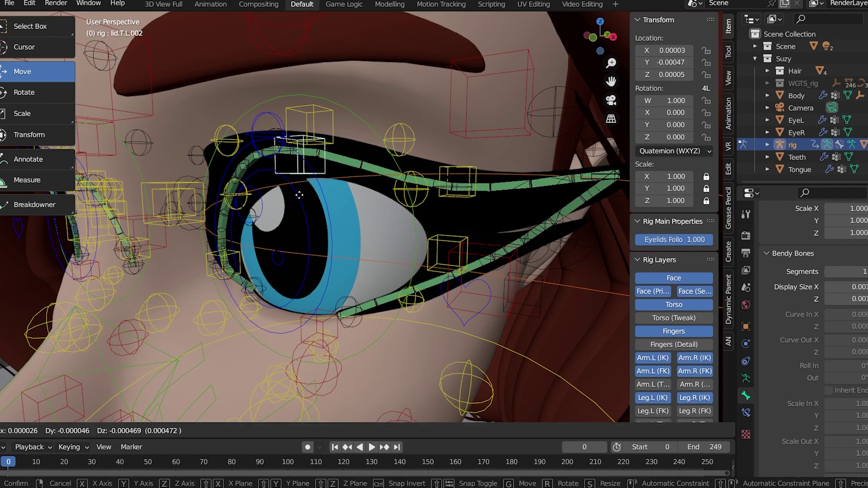
pyautogui.click(288, 355)
# - Reposition the lid control to check the lashes with the eye closed, and select the ear.L.004 control nearby
pyautogui.moveTo(289, 353); pyautogui.dragTo(346, 238, button='middle')
pyautogui.keyDown('shift'); pyautogui.moveTo(452, 217); pyautogui.dragTo(466, 285, button='middle'); pyautogui.keyUp('shift')
pyautogui.press('g')
pyautogui.click(412, 253)
pyautogui.click(476, 195)
pyautogui.click(417, 249)
pyautogui.click(414, 266)
# - Switch to Object Mode, select the Eyelashes mesh, and choose its DEF-lip.B.L.001 vertex group
pyautogui.click(25, 430)
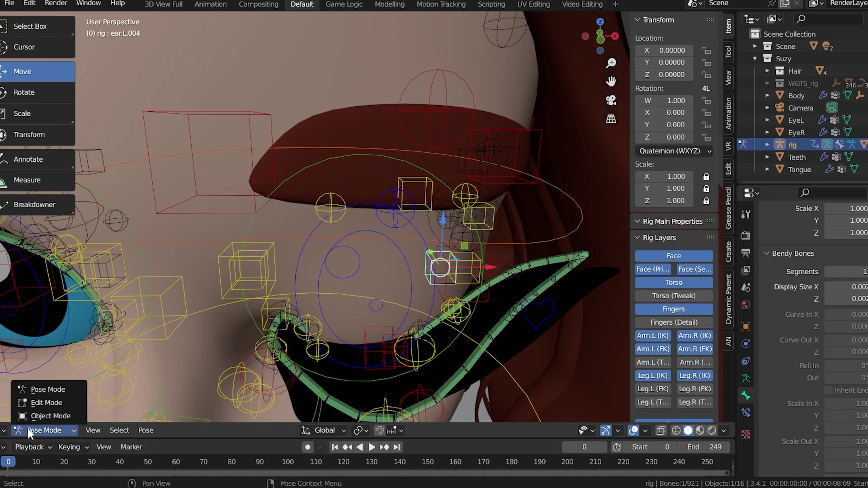
pyautogui.click(57, 415)
pyautogui.click(581, 308)
pyautogui.click(577, 297)
pyautogui.keyDown('shift'); pyautogui.moveTo(577, 297); pyautogui.dragTo(407, 172, button='middle'); pyautogui.keyUp('shift')
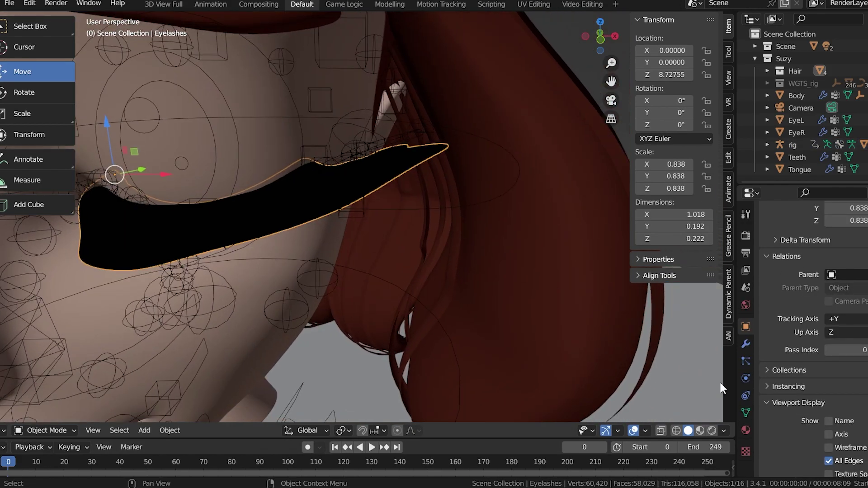
pyautogui.click(744, 411)
pyautogui.scroll(3, 823, 280)
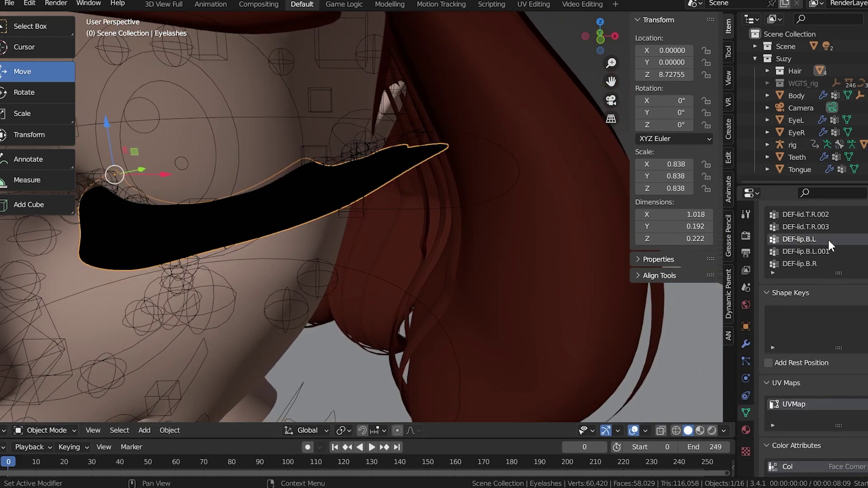
pyautogui.click(820, 252)
# - Switch the Eyelashes mesh to Weight Paint mode and display the weights of the DEF-lid.T.L vertex group
pyautogui.click(46, 431)
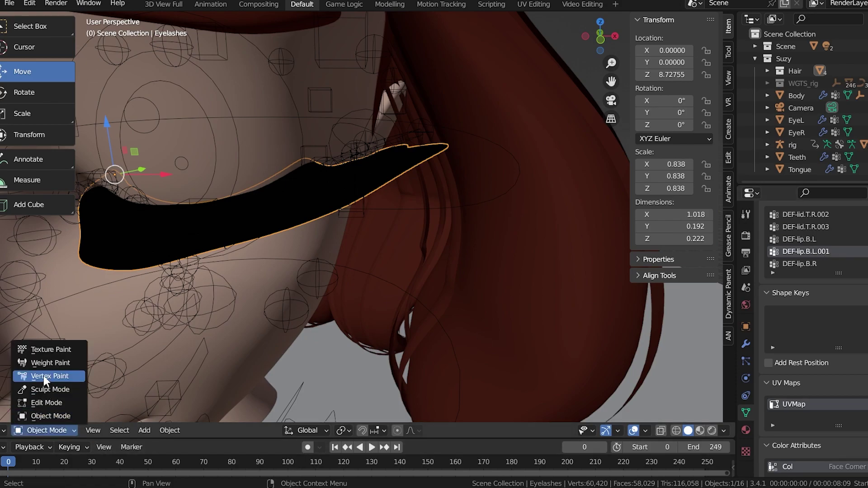
pyautogui.click(50, 363)
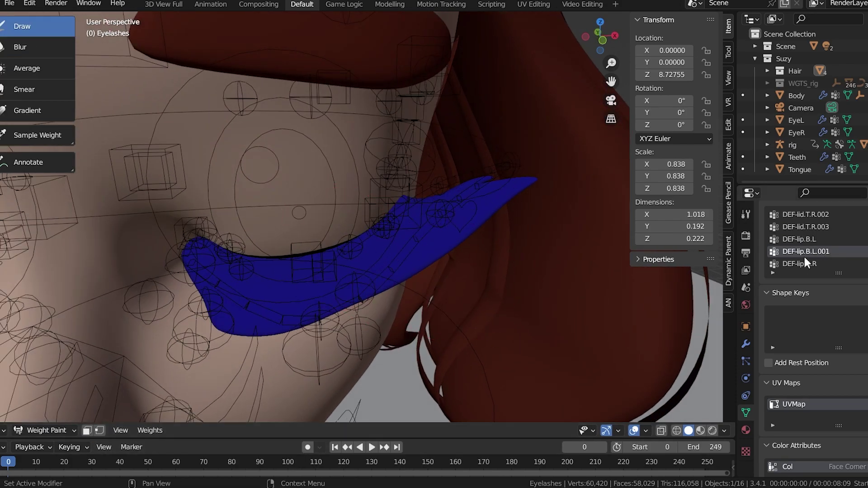
pyautogui.scroll(3, 805, 257)
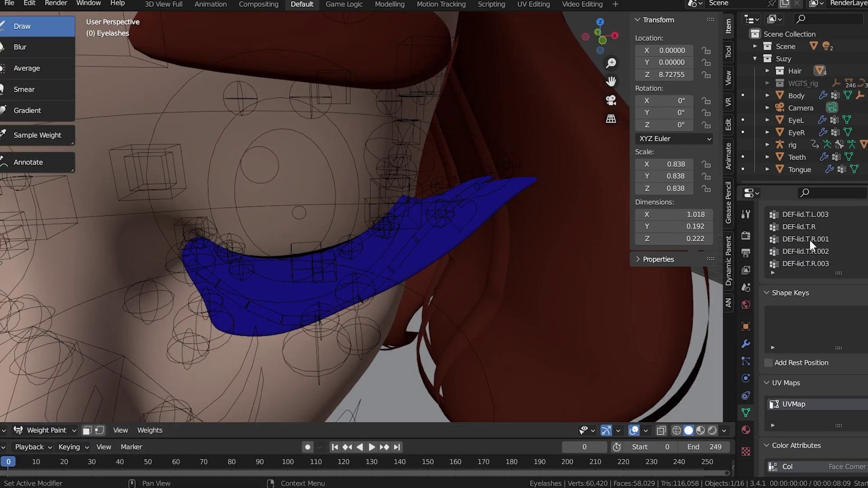
pyautogui.scroll(2, 811, 240)
pyautogui.click(810, 240)
pyautogui.click(811, 228)
pyautogui.scroll(1, 811, 233)
pyautogui.keyDown('ctrl'); pyautogui.scroll(1, 814, 233); pyautogui.keyUp('ctrl')
pyautogui.keyDown('ctrl'); pyautogui.scroll(1, 810, 212); pyautogui.keyUp('ctrl')
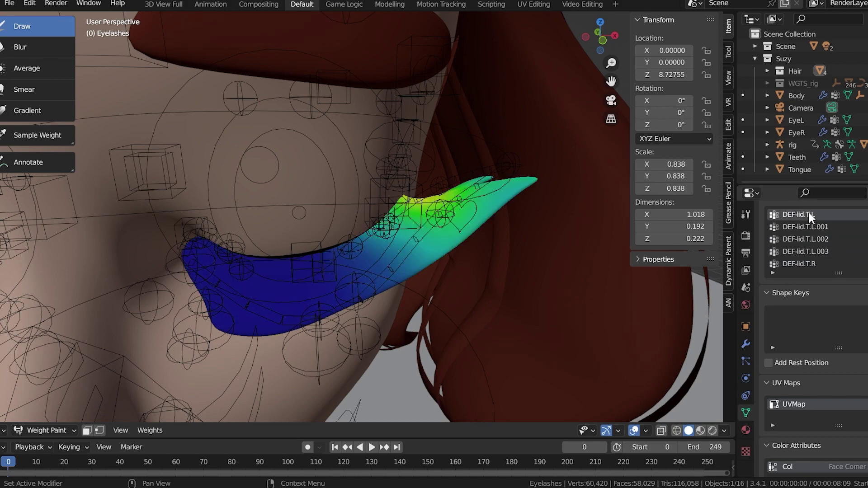
# - Compare the lash weights of the upper lid vertex groups DEF-lid.T.L, DEF-lid.T.L.001 and DEF-lid.T.L.002
pyautogui.keyDown('ctrl'); pyautogui.scroll(1, 807, 227); pyautogui.keyUp('ctrl')
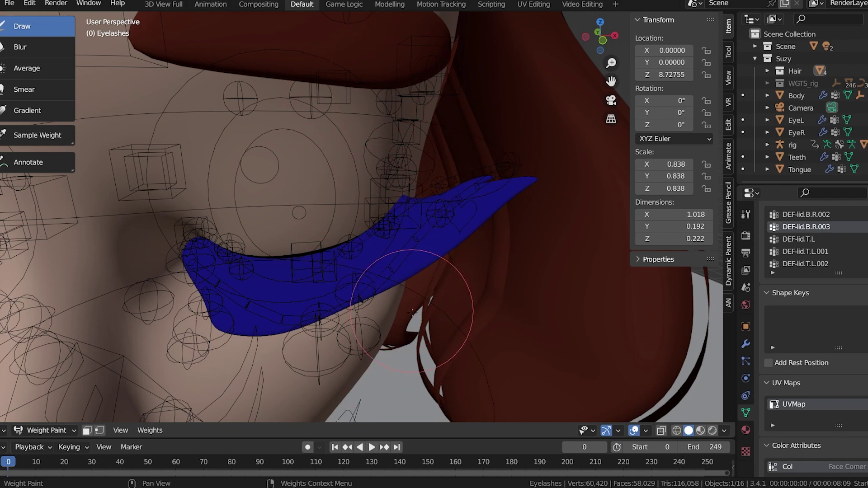
pyautogui.click(815, 238)
pyautogui.click(816, 252)
pyautogui.click(817, 263)
pyautogui.click(814, 252)
pyautogui.click(811, 239)
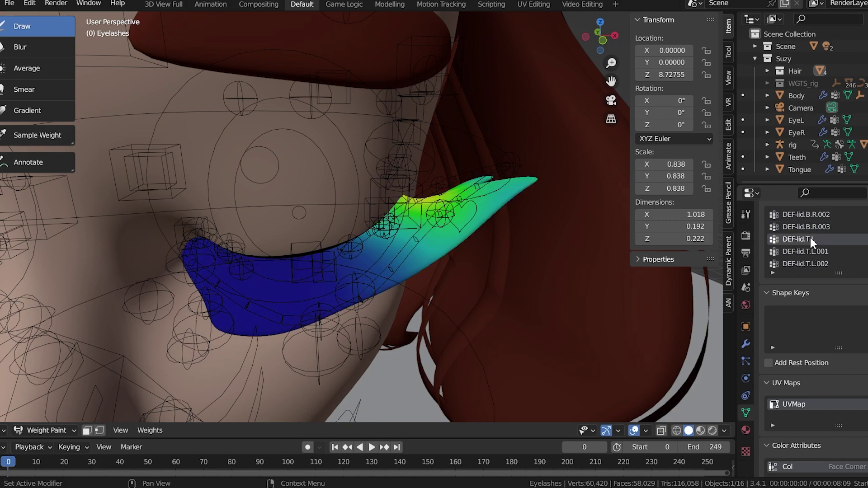
pyautogui.click(814, 263)
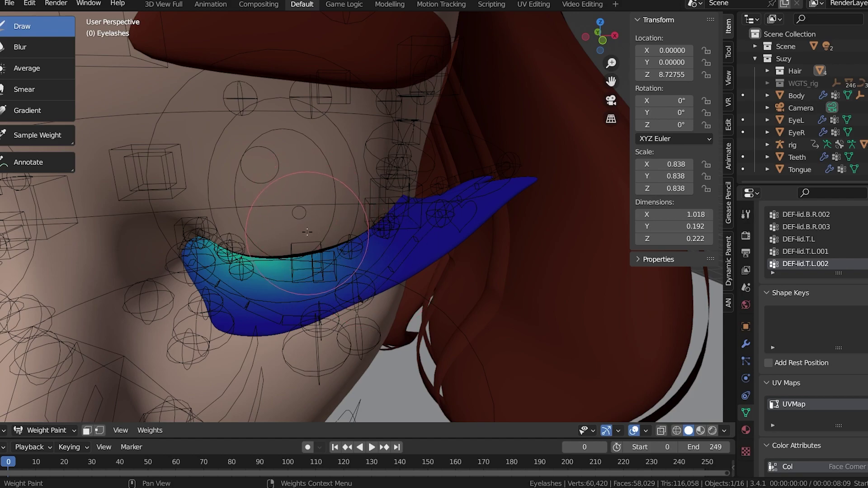
# - Find the EyeLaLBend vertex groups in the Eyelashes mesh and display the weights of EyeLaLBend.002
pyautogui.moveTo(421, 225); pyautogui.dragTo(445, 233, button='middle')
pyautogui.scroll(-3, 828, 258)
pyautogui.scroll(-10, 836, 242)
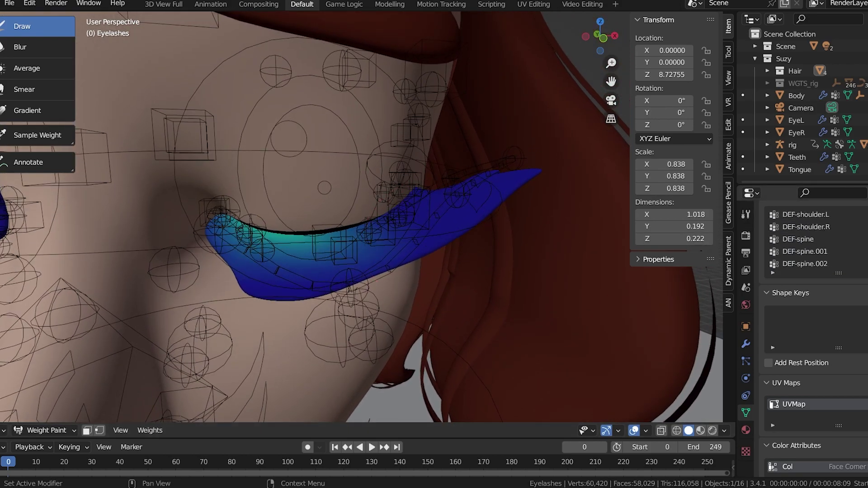
pyautogui.click(843, 240)
pyautogui.scroll(5, 835, 234)
pyautogui.click(834, 239)
pyautogui.click(834, 226)
pyautogui.click(830, 214)
pyautogui.scroll(1, 824, 229)
pyautogui.click(823, 217)
pyautogui.scroll(3, 823, 221)
pyautogui.click(823, 228)
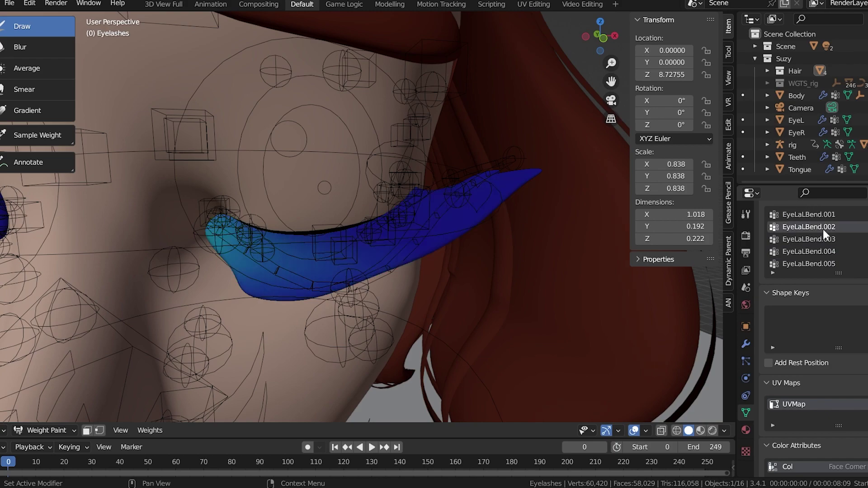
# - Check the EyeLaLBend.001 weights and examine the EyeLaLBend.003 weights on the left lashes from several angles
pyautogui.click(824, 234)
pyautogui.click(824, 218)
pyautogui.scroll(1, 824, 229)
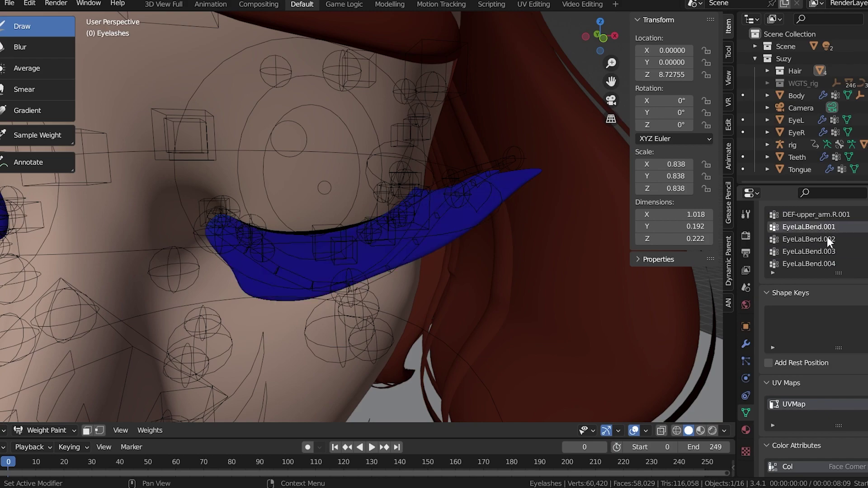
pyautogui.click(826, 237)
pyautogui.click(785, 251)
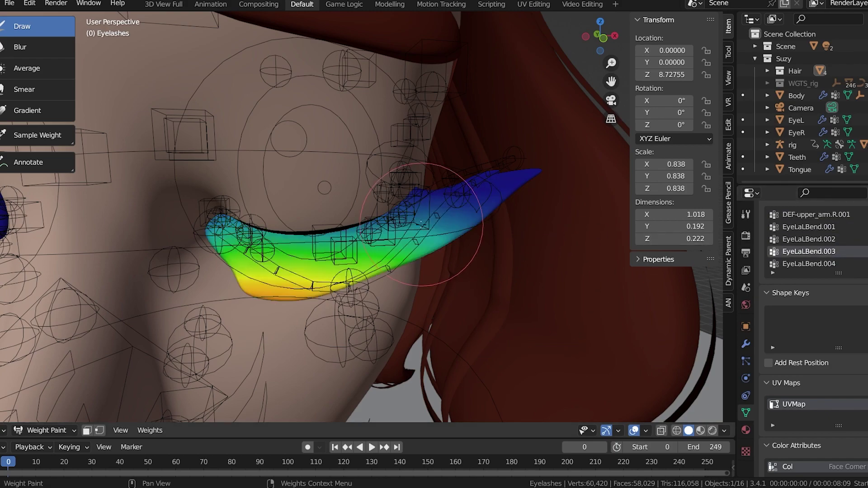
pyautogui.scroll(-8, 448, 236)
pyautogui.scroll(6, 419, 222)
pyautogui.moveTo(419, 229)
pyautogui.mouseDown(button='middle')
pyautogui.moveTo(414, 249)
pyautogui.moveTo(419, 213)
pyautogui.mouseUp(button='middle')
pyautogui.moveTo(498, 223); pyautogui.dragTo(510, 204, button='middle')
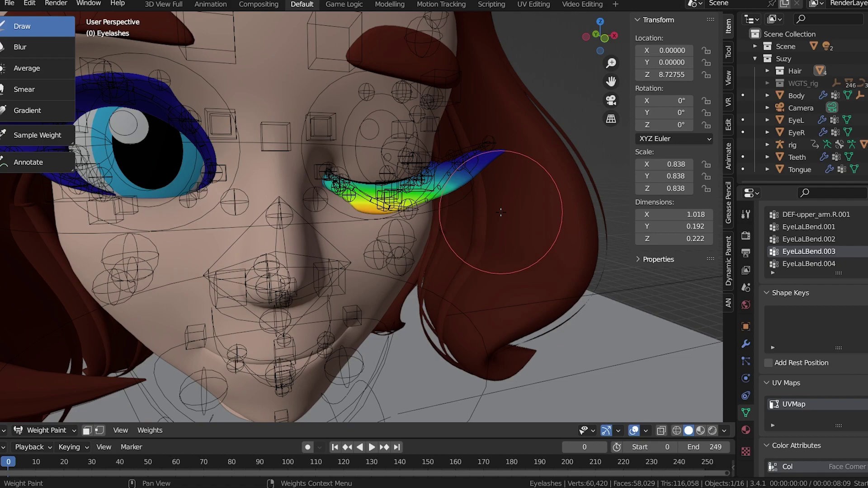
pyautogui.moveTo(519, 196); pyautogui.dragTo(519, 247, button='middle')
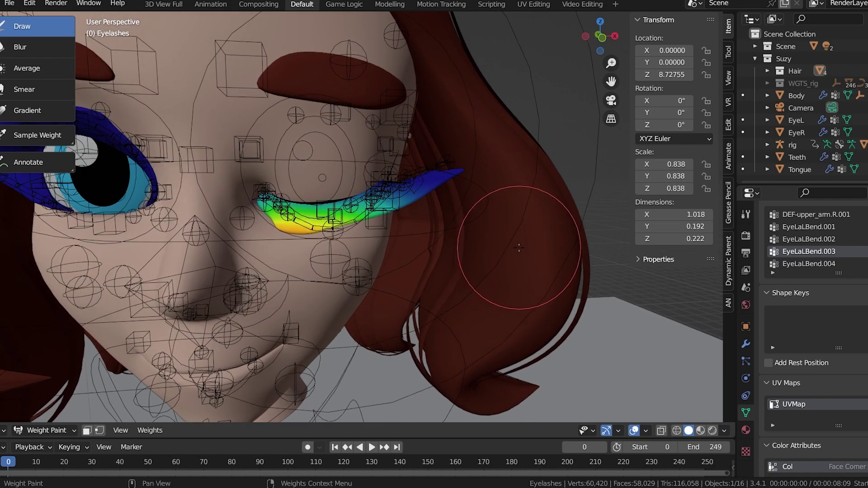
pyautogui.scroll(3, 462, 267)
pyautogui.moveTo(444, 271); pyautogui.dragTo(435, 294, button='middle')
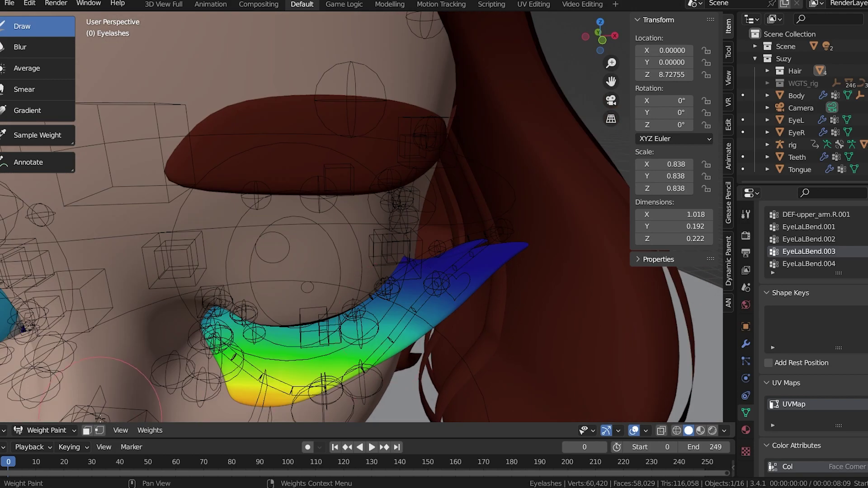
# - Return to Object Mode, put the rig in Pose Mode, clear the lid control's location and select the EyelashLControl bone
pyautogui.click(61, 430)
pyautogui.click(60, 418)
pyautogui.moveTo(411, 338); pyautogui.dragTo(397, 292, button='middle')
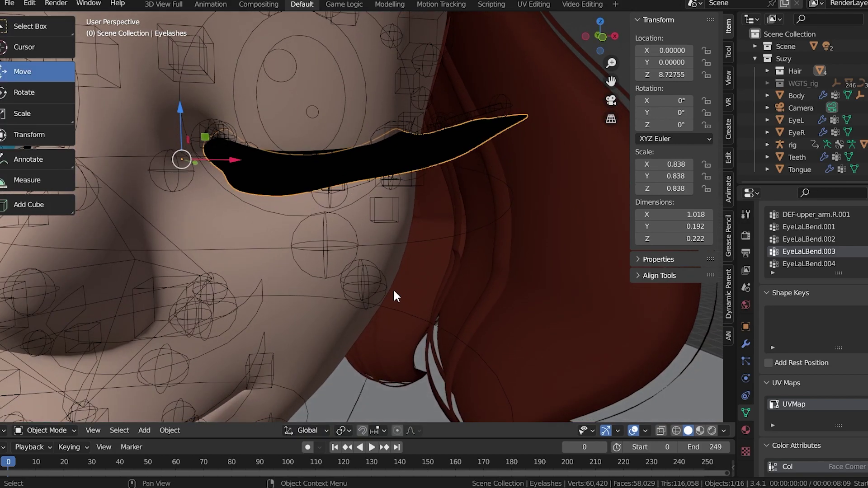
pyautogui.click(343, 213)
pyautogui.click(64, 431)
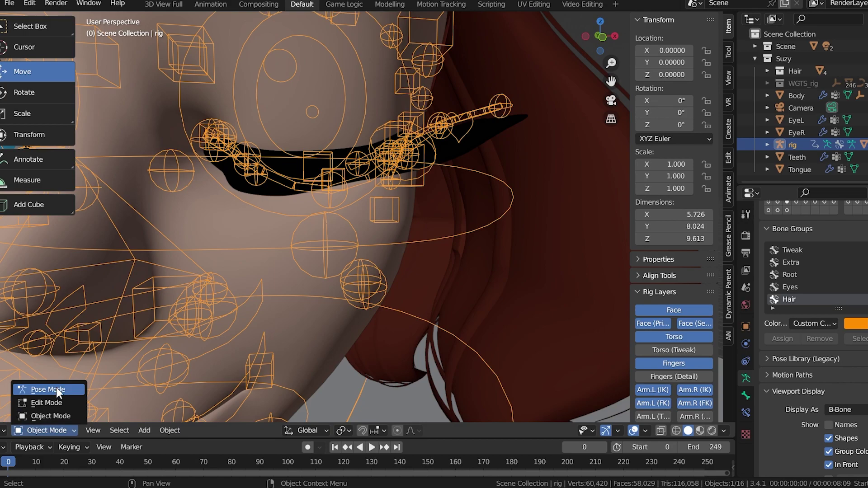
pyautogui.click(56, 388)
pyautogui.hotkey('alt', 'g')
pyautogui.moveTo(437, 215); pyautogui.dragTo(419, 251, button='middle')
pyautogui.click(360, 247)
pyautogui.keyDown('shift'); pyautogui.moveTo(362, 250); pyautogui.dragTo(340, 223, button='middle'); pyautogui.keyUp('shift')
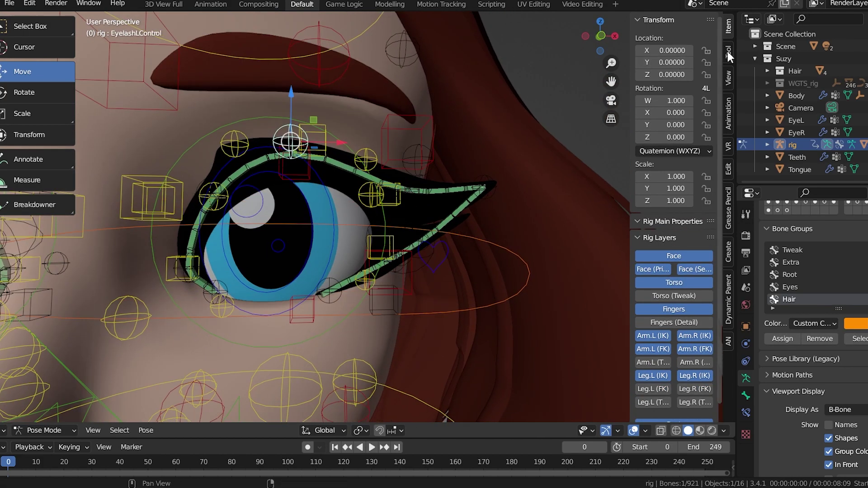
# - Select the EyeLaLControl.004 bone above the left eye and open the driver on its Y location
pyautogui.click(299, 160)
pyautogui.click(285, 163)
pyautogui.click(296, 168)
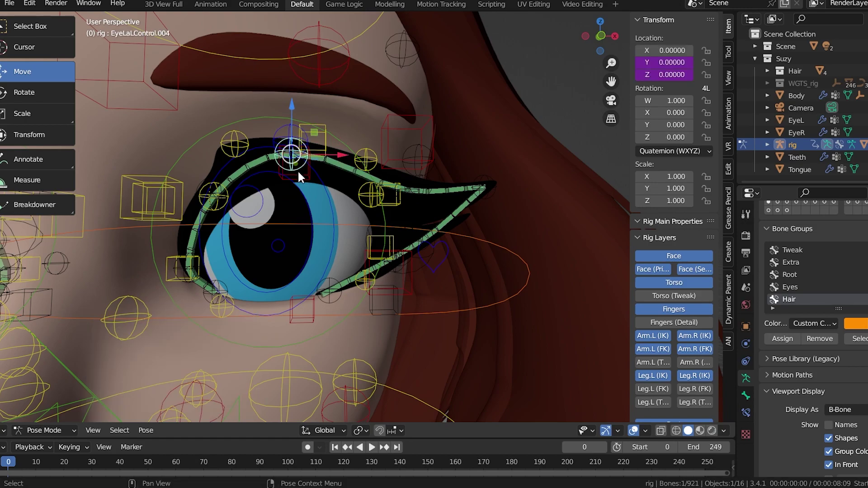
pyautogui.rightClick(672, 61)
pyautogui.click(627, 77)
# - Move the lid.T.L.002 control down until the left eye is closed
pyautogui.click(311, 182)
pyautogui.press('g')
pyautogui.click(322, 246)
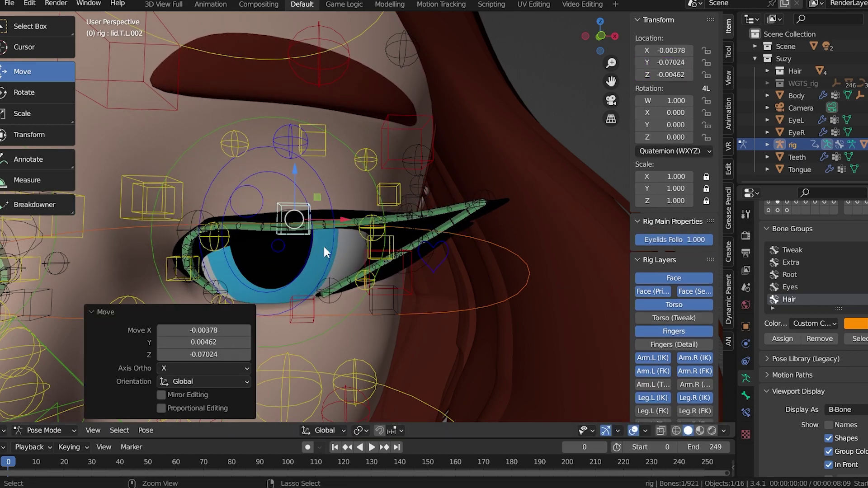
pyautogui.press('g')
pyautogui.click(343, 333)
# - Inspect the driver expressions and variables on the Y and Z location of EyeLaLControl.004 with the eye closed
pyautogui.keyDown('shift'); pyautogui.moveTo(343, 331); pyautogui.dragTo(357, 289, button='middle'); pyautogui.keyUp('shift')
pyautogui.click(351, 267)
pyautogui.click(351, 275)
pyautogui.keyDown('shift'); pyautogui.moveTo(406, 232); pyautogui.dragTo(433, 164, button='middle'); pyautogui.keyUp('shift')
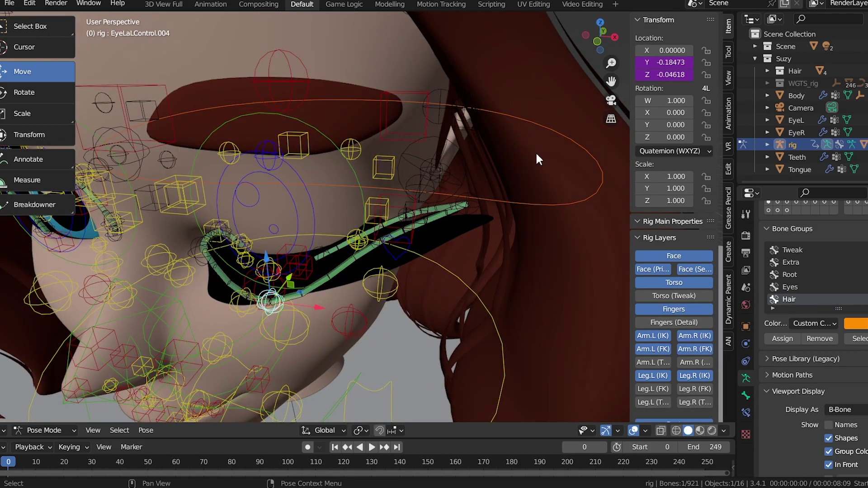
pyautogui.keyDown('shift'); pyautogui.moveTo(337, 254); pyautogui.dragTo(381, 194, button='middle'); pyautogui.keyUp('shift')
pyautogui.rightClick(665, 62)
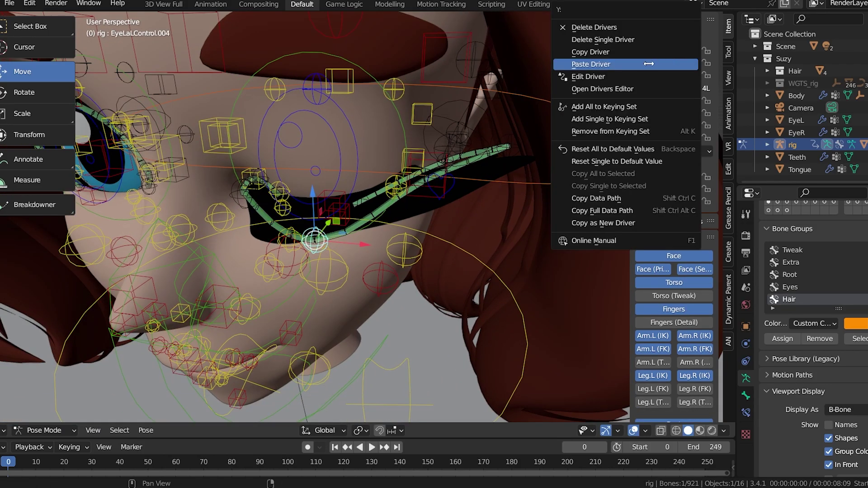
pyautogui.click(614, 85)
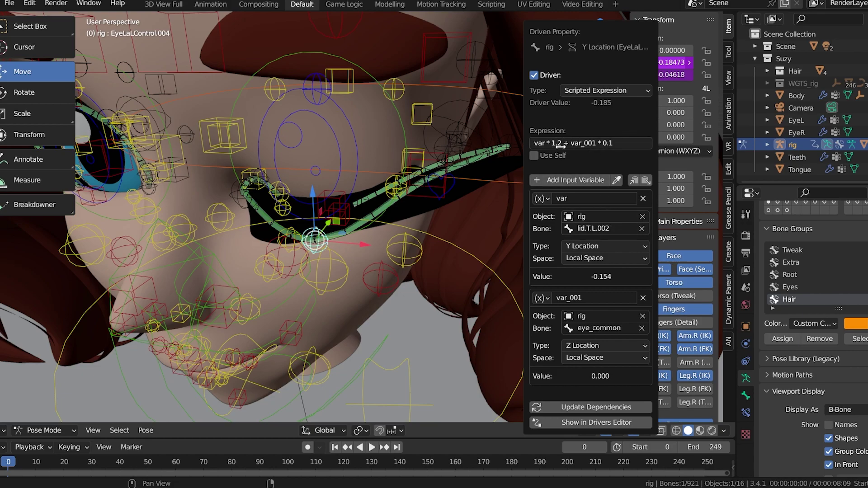
pyautogui.rightClick(673, 75)
pyautogui.click(622, 125)
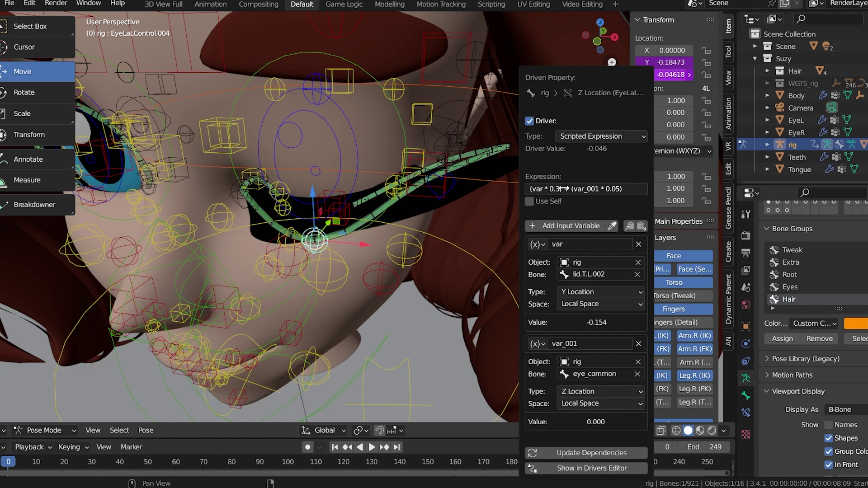
# - Select EyeLaLControl.005 toward the outer lash and inspect the driver on its Y location
pyautogui.scroll(-4, 389, 207)
pyautogui.scroll(-3, 435, 201)
pyautogui.keyDown('shift'); pyautogui.moveTo(435, 201); pyautogui.dragTo(466, 218, button='middle'); pyautogui.keyUp('shift')
pyautogui.scroll(3, 463, 189)
pyautogui.scroll(3, 466, 218)
pyautogui.moveTo(450, 257); pyautogui.dragTo(446, 250, button='middle')
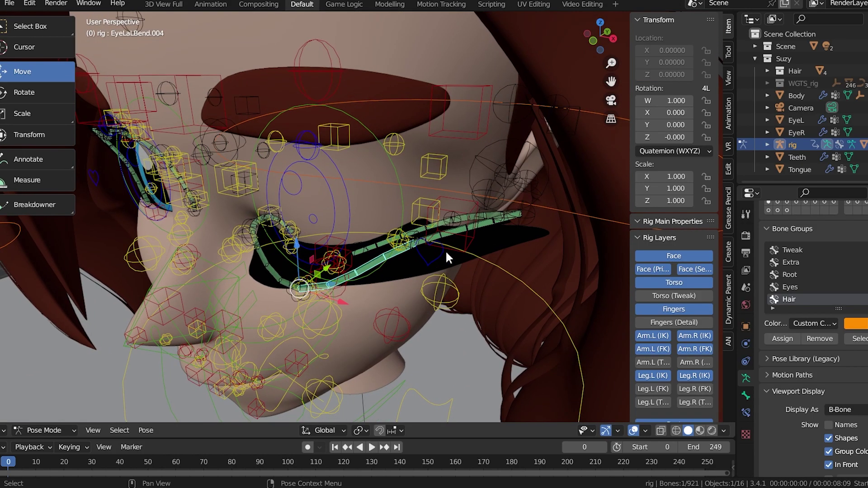
pyautogui.click(413, 242)
pyautogui.rightClick(661, 65)
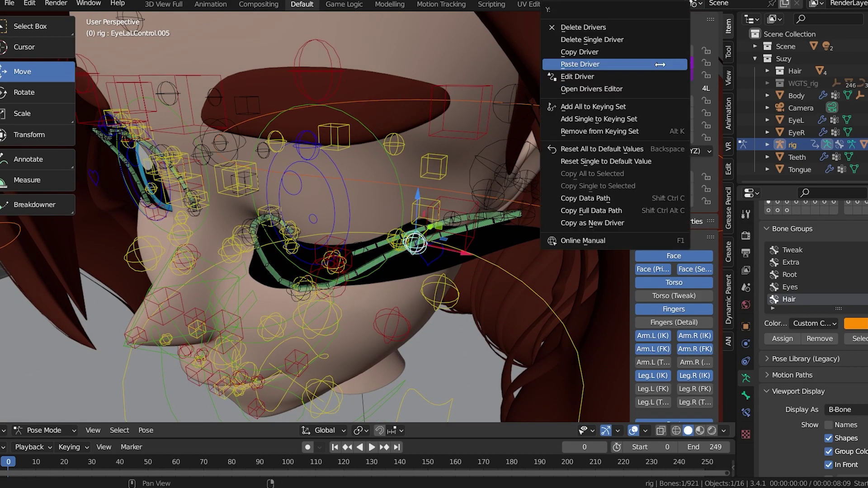
pyautogui.click(640, 77)
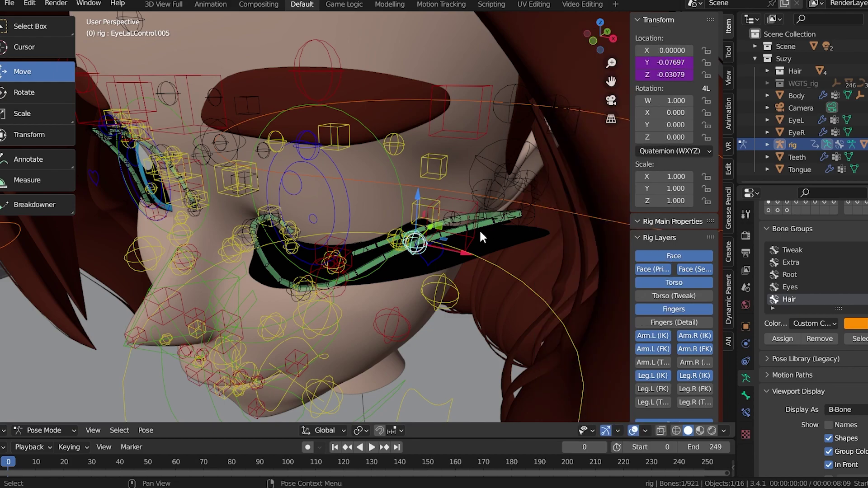
# - Select EyeLaLControl.003 at the inner eye corner and check its driven location channels
pyautogui.moveTo(525, 219); pyautogui.dragTo(332, 217, button='middle')
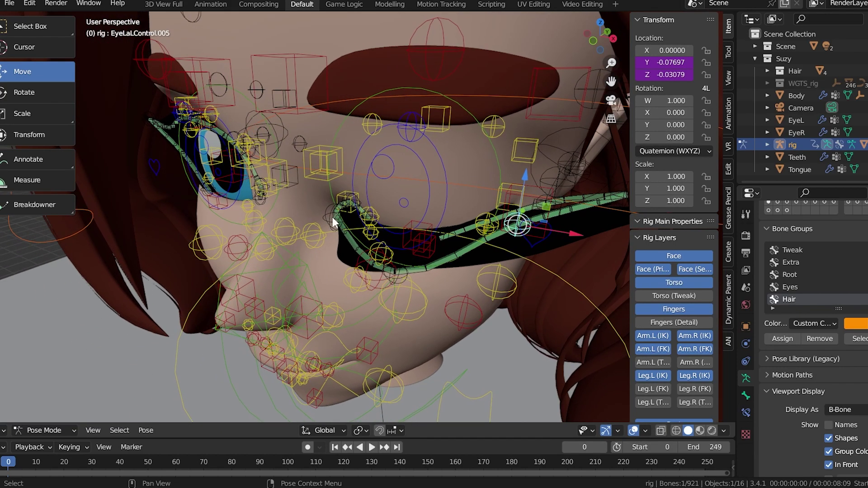
pyautogui.click(333, 217)
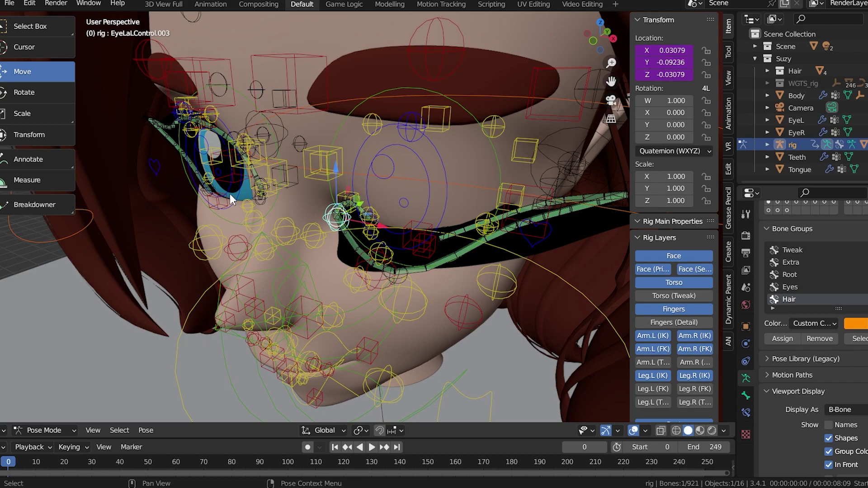
pyautogui.moveTo(276, 183); pyautogui.dragTo(335, 166, button='middle')
pyautogui.scroll(-3, 348, 149)
pyautogui.moveTo(416, 153); pyautogui.dragTo(389, 169, button='middle')
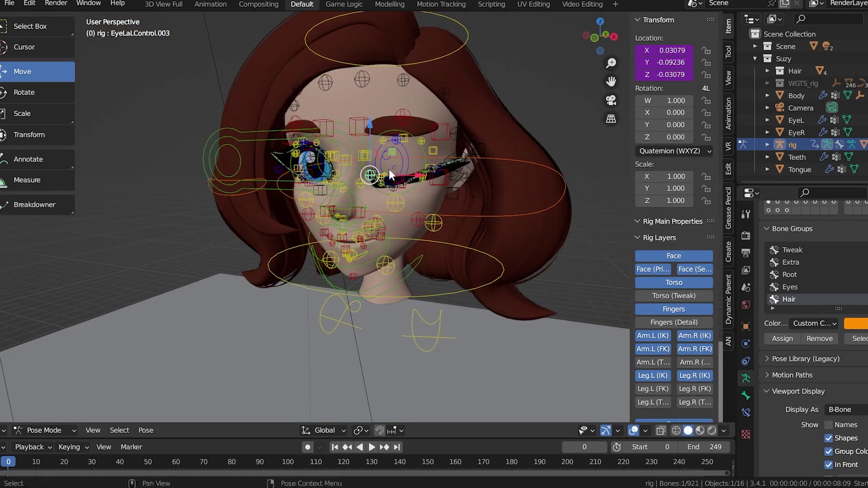
# - Select the eye_common control in front of the face and look closely at the closed left eye
pyautogui.click(267, 136)
pyautogui.moveTo(324, 140); pyautogui.dragTo(312, 185, button='middle')
pyautogui.scroll(2, 380, 222)
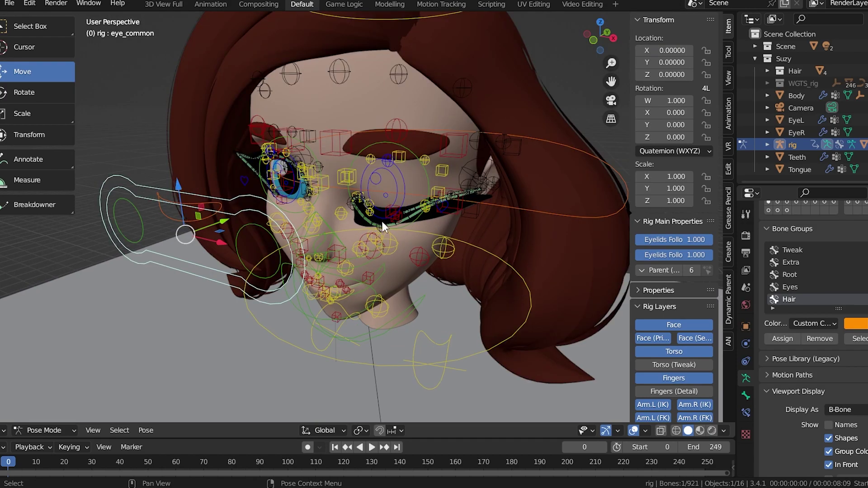
pyautogui.scroll(4, 417, 213)
pyautogui.scroll(-2, 422, 225)
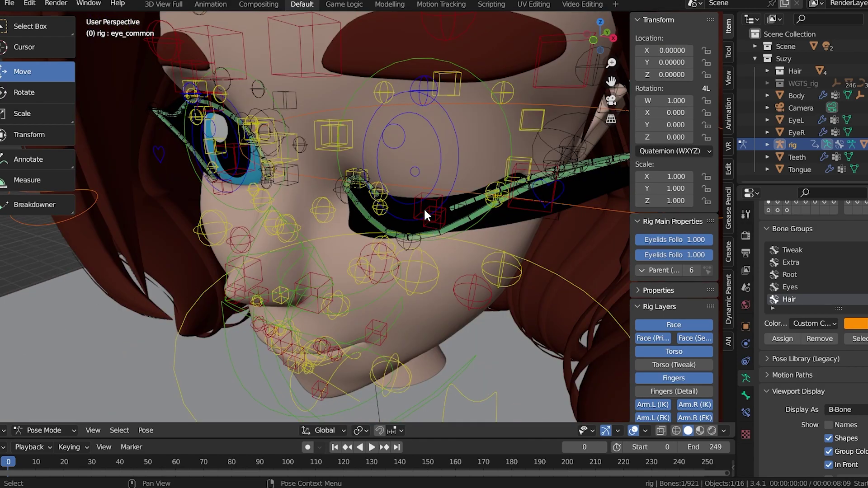
# - Raise the lid.T.L.002 control by about 0.08 in Z to half-open the left eye
pyautogui.click(425, 209)
pyautogui.moveTo(426, 213); pyautogui.dragTo(464, 177, button='middle')
pyautogui.press('g')
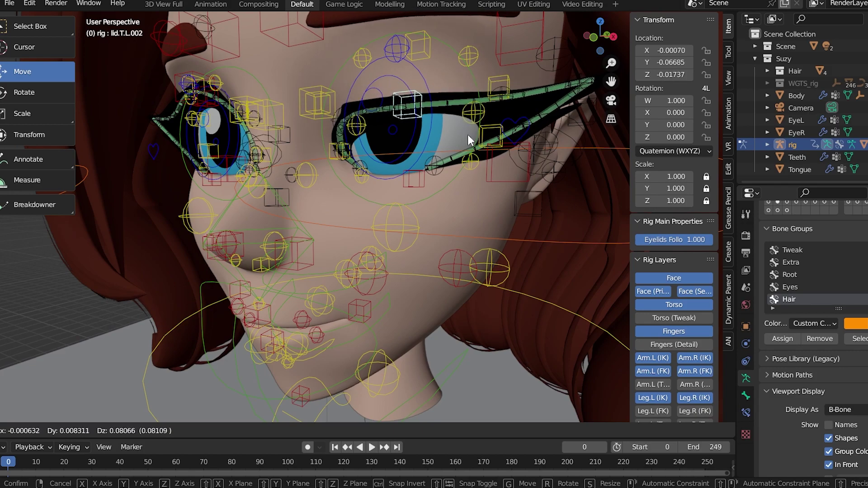
pyautogui.click(468, 135)
# - Try lowering the eye_common control in front of the face to test the eyelid follow, and undo the move
pyautogui.scroll(-6, 490, 136)
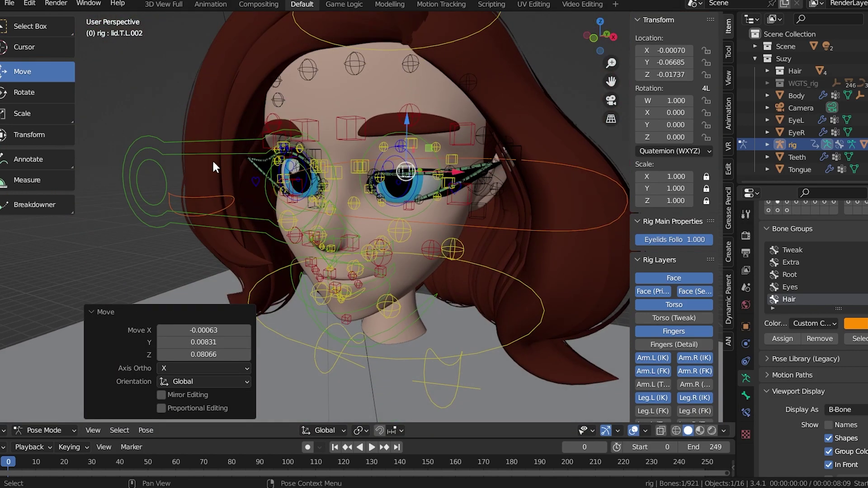
pyautogui.click(216, 153)
pyautogui.press('g')
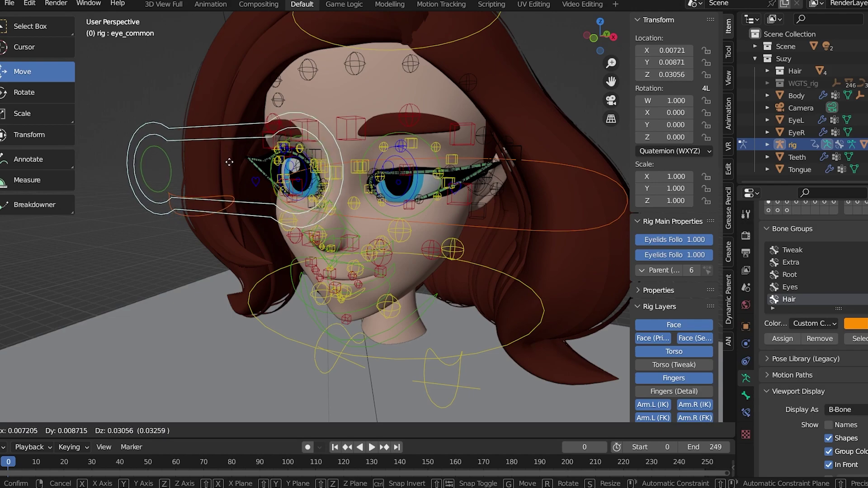
pyautogui.moveTo(292, 366)
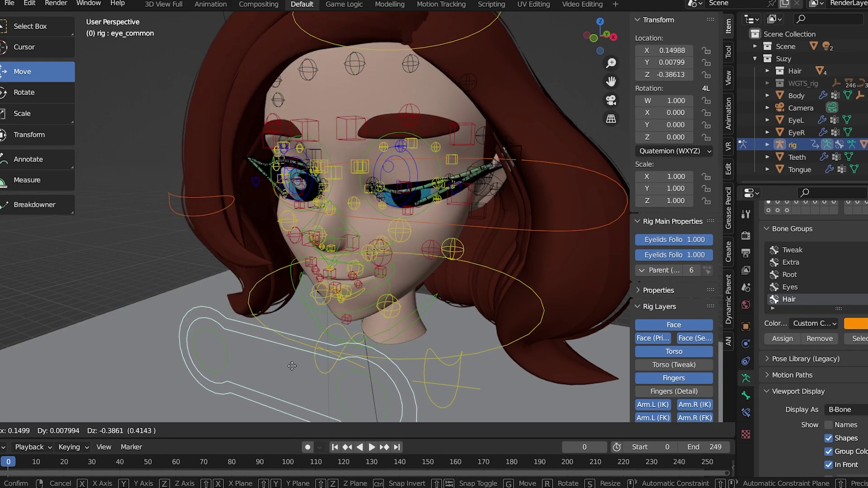
pyautogui.click(268, 187)
pyautogui.hotkey('ctrl', 'z')
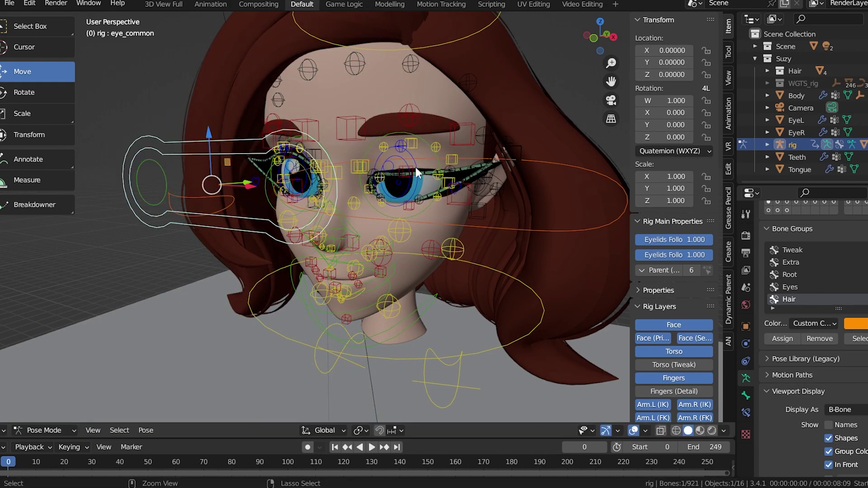
# - Select EyeLaLControl.004 on the left upper lash and open the driver options of its Y location
pyautogui.moveTo(420, 175); pyautogui.dragTo(384, 179, button='middle')
pyautogui.click(399, 150)
pyautogui.click(391, 154)
pyautogui.rightClick(653, 60)
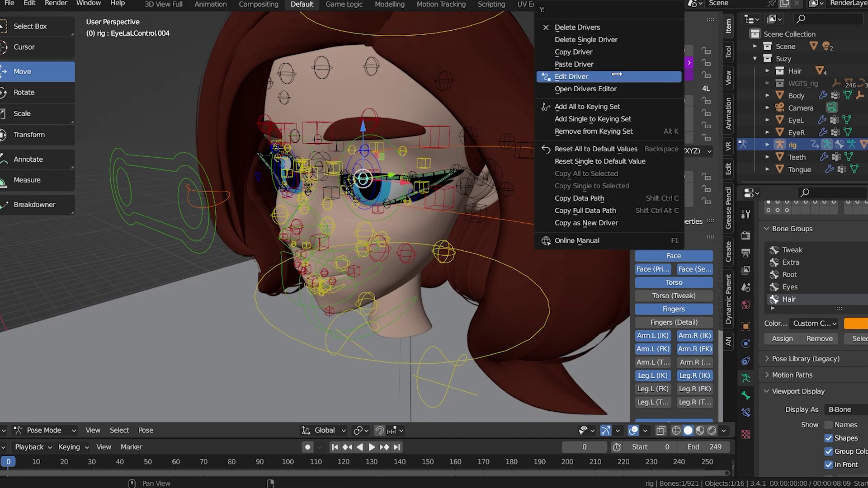
# - Lower the eye_common control to about -0.48 in Z so the eyes look down
pyautogui.click(217, 181)
pyautogui.moveTo(217, 181); pyautogui.dragTo(326, 153, button='middle')
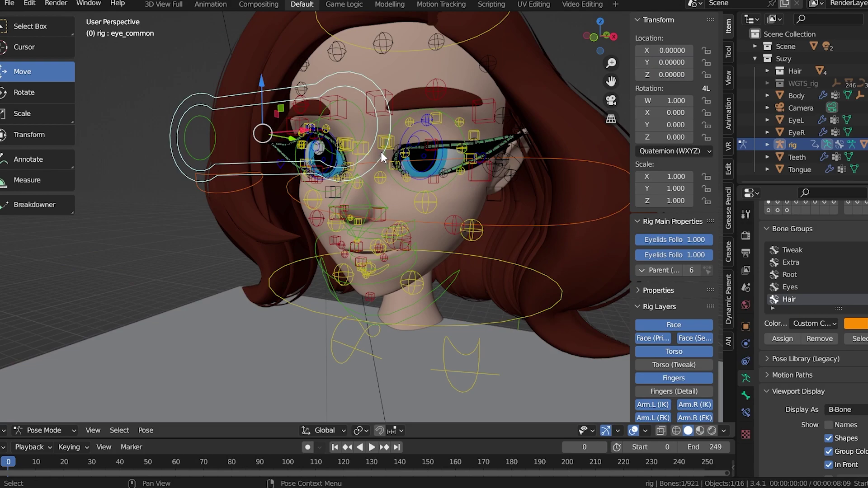
pyautogui.moveTo(381, 143); pyautogui.dragTo(380, 286)
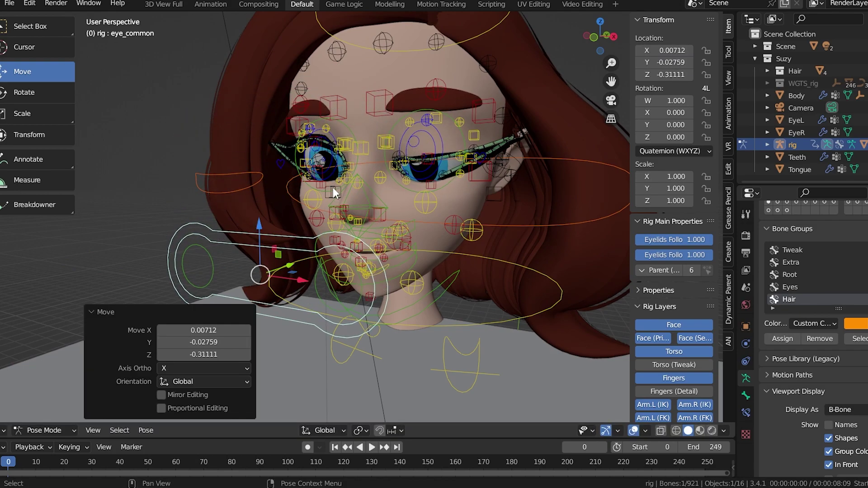
pyautogui.press('g')
pyautogui.click(428, 163)
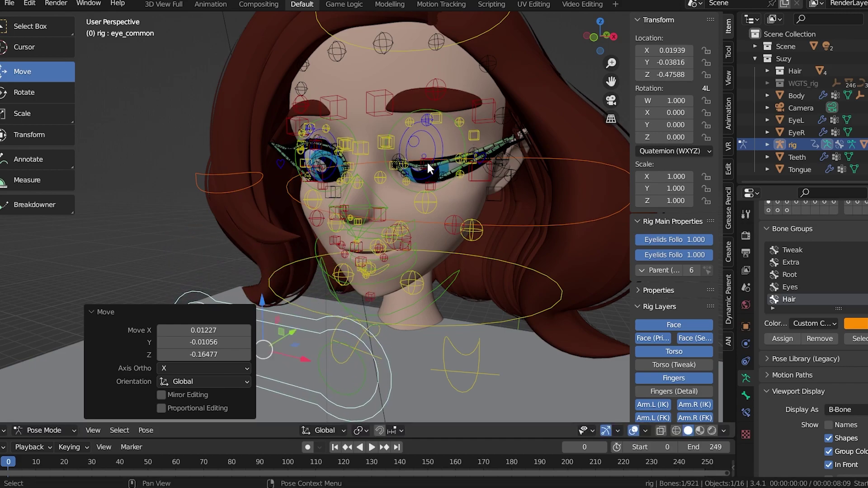
# - Select the upper lid control lid.T.L.002 on the left eye and clear its location
pyautogui.click(428, 168)
pyautogui.click(429, 164)
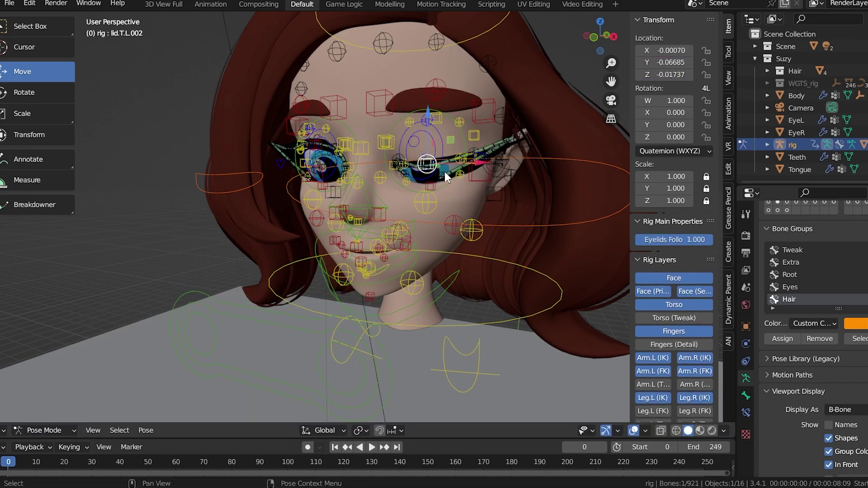
pyautogui.scroll(6, 438, 176)
pyautogui.scroll(3, 448, 199)
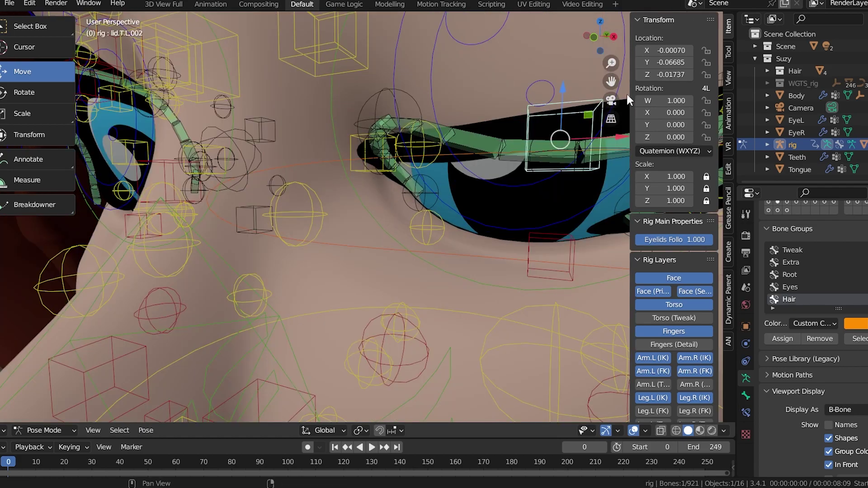
pyautogui.scroll(3, 462, 191)
pyautogui.scroll(-4, 461, 182)
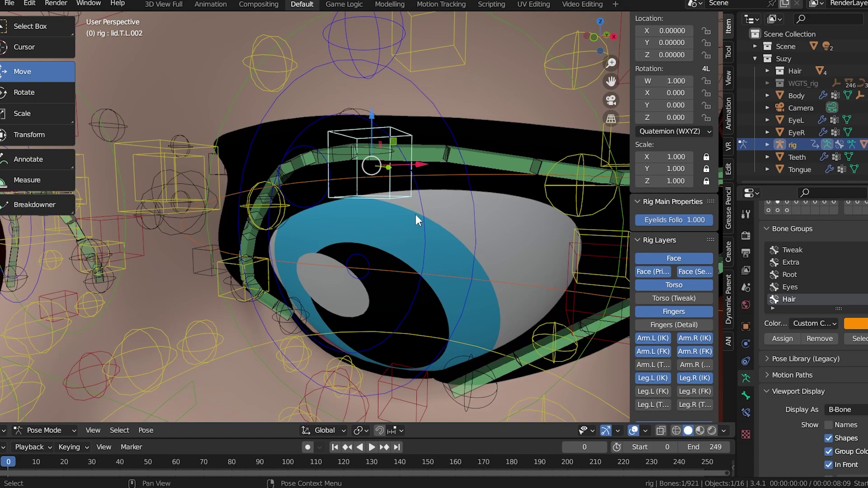
pyautogui.scroll(-2, 425, 208)
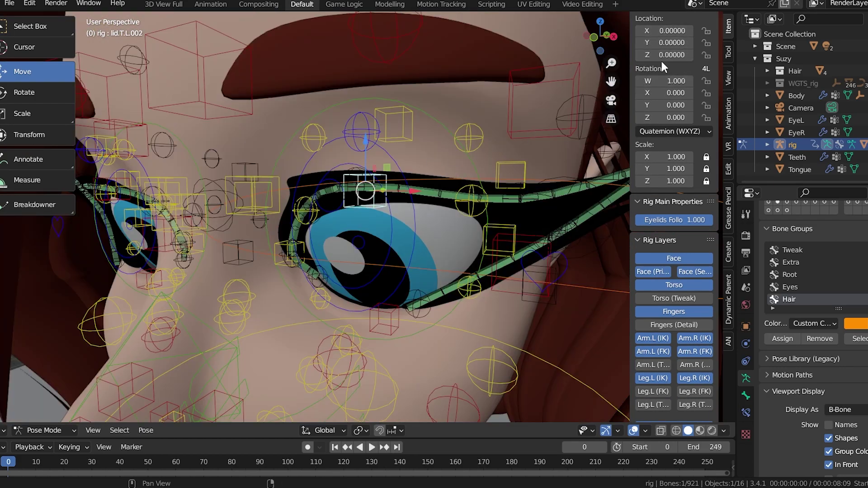
pyautogui.scroll(-2, 326, 176)
pyautogui.scroll(-5, 385, 176)
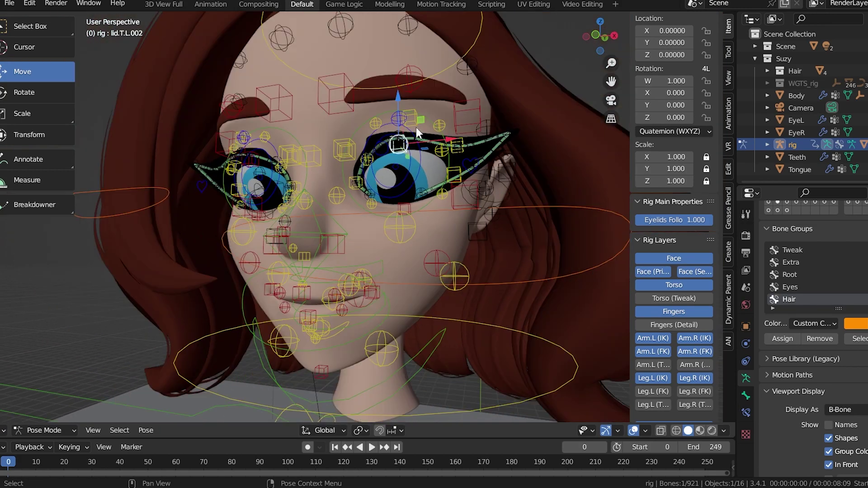
pyautogui.keyDown('shift'); pyautogui.moveTo(419, 138); pyautogui.dragTo(443, 95, button='middle'); pyautogui.keyUp('shift')
pyautogui.scroll(-2, 246, 213)
# - Select the lowered eye_common control, return to EyeLaLControl.004 and check the driver on its Y location
pyautogui.click(231, 219)
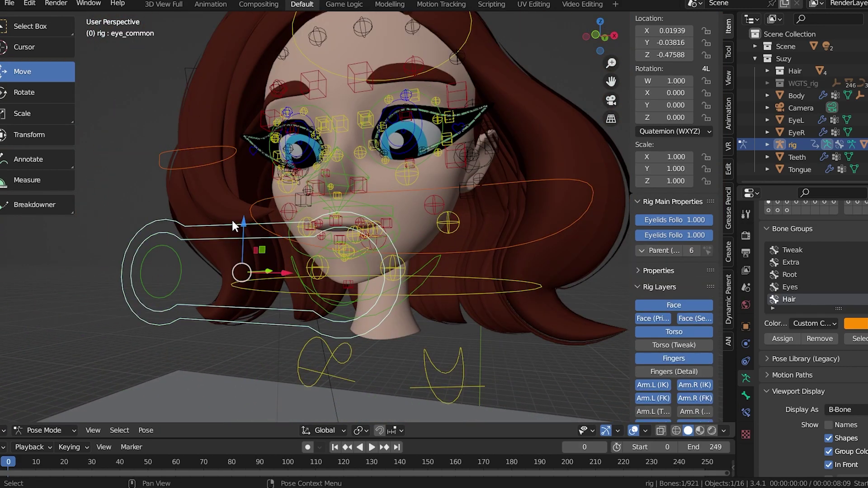
pyautogui.scroll(2, 407, 144)
pyautogui.click(377, 134)
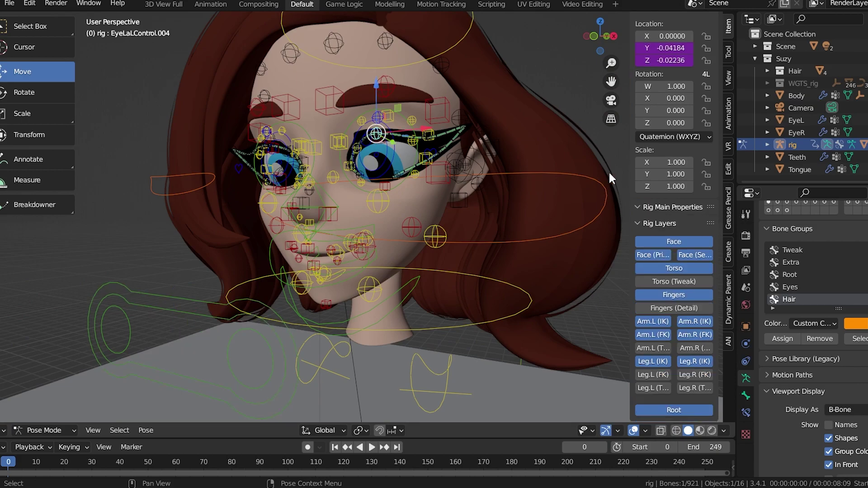
pyautogui.rightClick(377, 134)
pyautogui.rightClick(658, 47)
pyautogui.click(623, 77)
pyautogui.rightClick(671, 48)
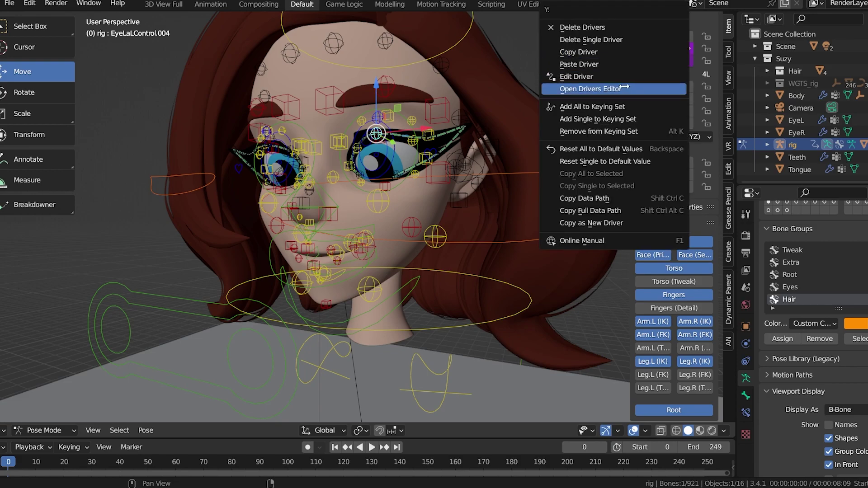
# - Lower the lid.T.L.002 control of the left eye by about 0.05 in Z
pyautogui.scroll(5, 390, 128)
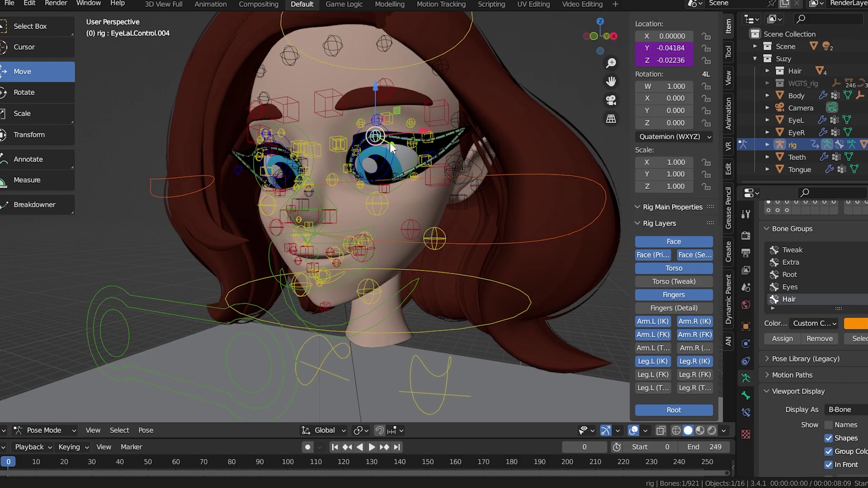
pyautogui.click(363, 100)
pyautogui.press('g')
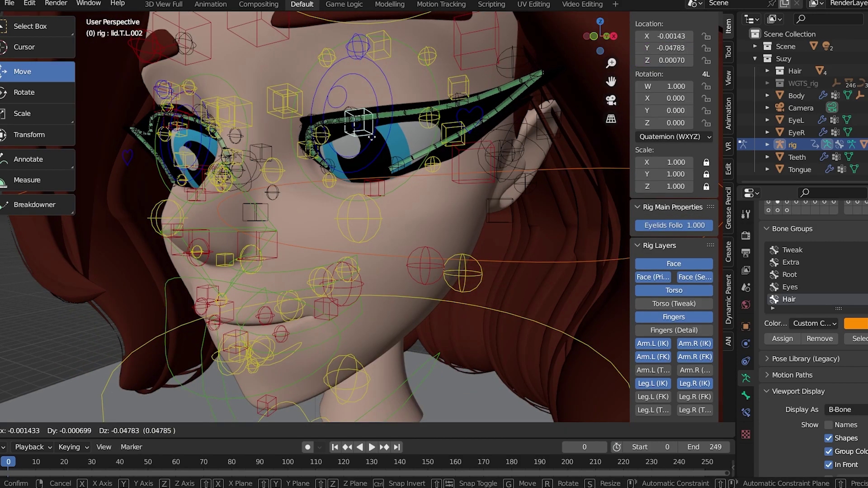
pyautogui.click(375, 137)
# - Move the eye_common control further down to about -0.53 in Z
pyautogui.scroll(-5, 383, 199)
pyautogui.scroll(2, 323, 237)
pyautogui.click(213, 268)
pyautogui.press('g')
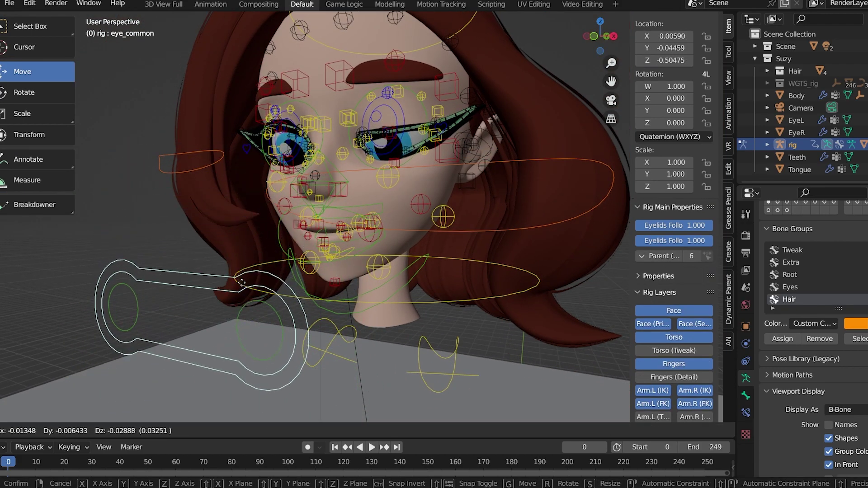
pyautogui.moveTo(242, 281); pyautogui.dragTo(246, 308)
# - Reposition the lid.T.L.002 control to about 0.006 in X and -0.060 in Y on its location channels
pyautogui.scroll(8, 341, 187)
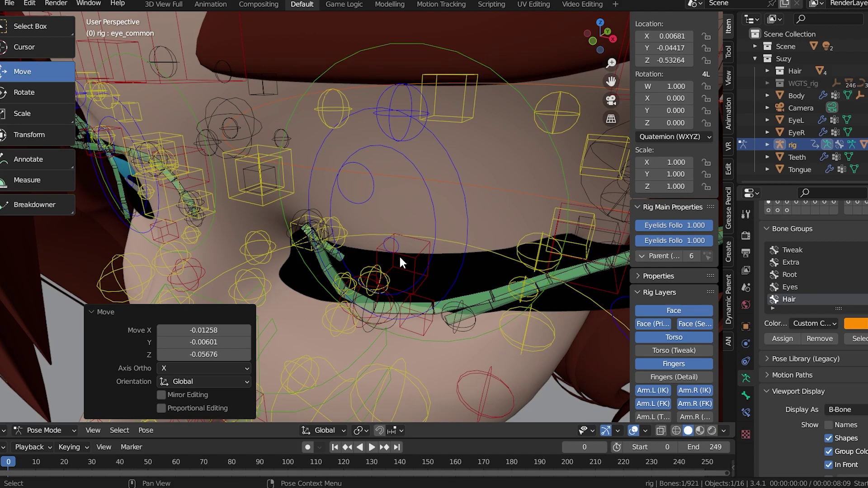
pyautogui.click(400, 258)
pyautogui.press('g')
pyautogui.click(403, 261)
# - Select all visible bones of the rig and clear their location
pyautogui.scroll(-3, 413, 242)
pyautogui.moveTo(414, 241); pyautogui.dragTo(401, 207, button='middle')
pyautogui.press('a')
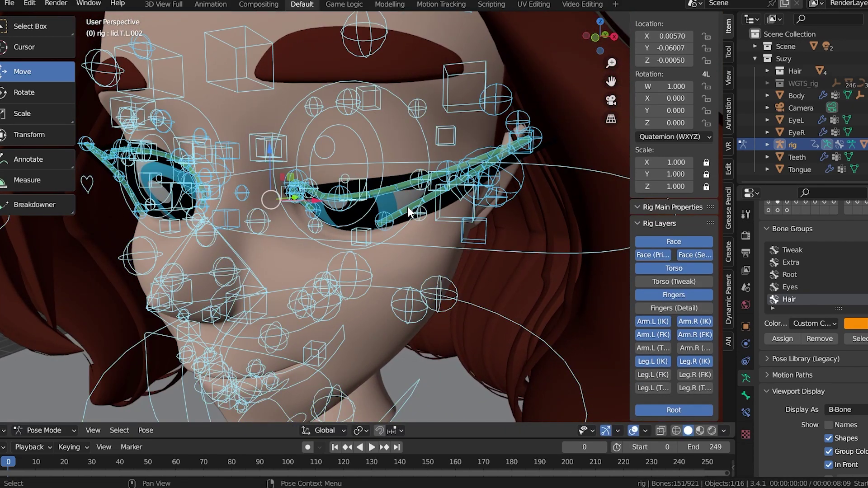
pyautogui.hotkey('alt', 'g')
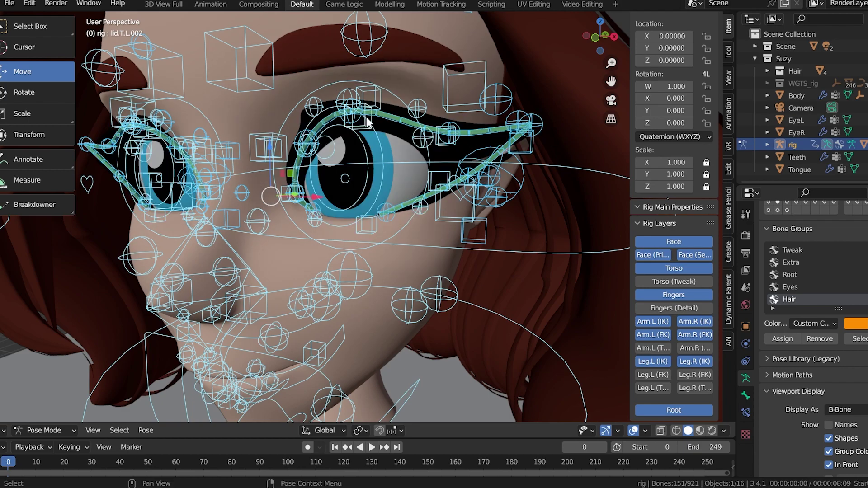
# - Close the left eye by lowering the upper lid control and raising lid.B.L.002 to meet it
pyautogui.click(425, 192)
pyautogui.moveTo(424, 192); pyautogui.dragTo(440, 182, button='middle')
pyautogui.click(412, 201)
pyautogui.moveTo(410, 210); pyautogui.dragTo(407, 179)
pyautogui.moveTo(395, 105); pyautogui.dragTo(408, 225)
pyautogui.moveTo(399, 188); pyautogui.dragTo(394, 170)
pyautogui.moveTo(422, 174); pyautogui.dragTo(389, 186, button='middle')
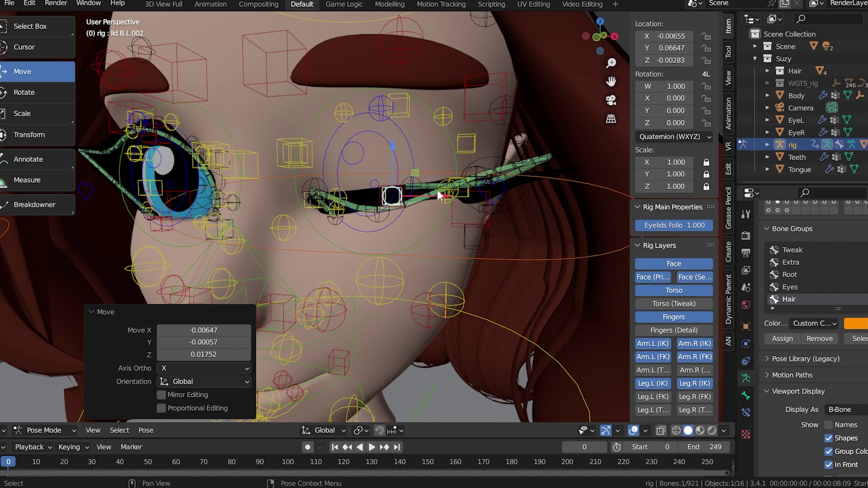
# - Try moving EyeLaLControl.004 along the closed lash toward the inner eye corner, and undo the move
pyautogui.click(383, 215)
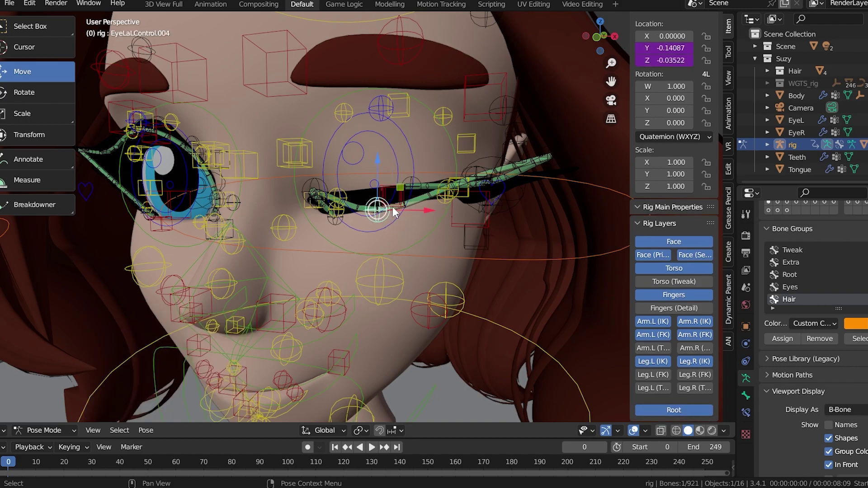
pyautogui.press('g')
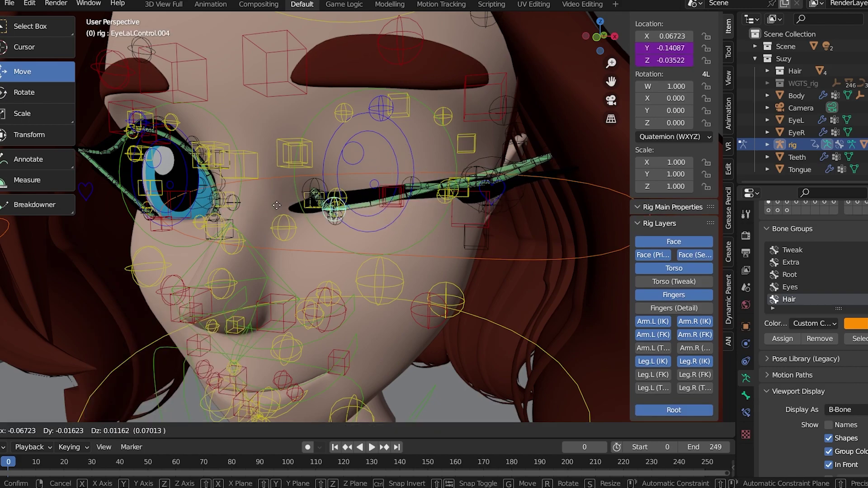
pyautogui.click(449, 186)
pyautogui.hotkey('ctrl', 'z')
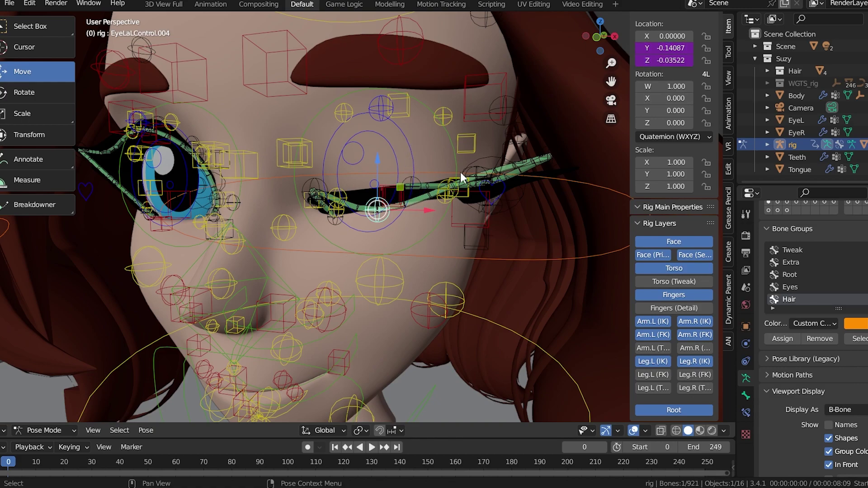
# - Reset the location of every visible rig control to reopen the left eye
pyautogui.press('a')
pyautogui.hotkey('alt', 'g')
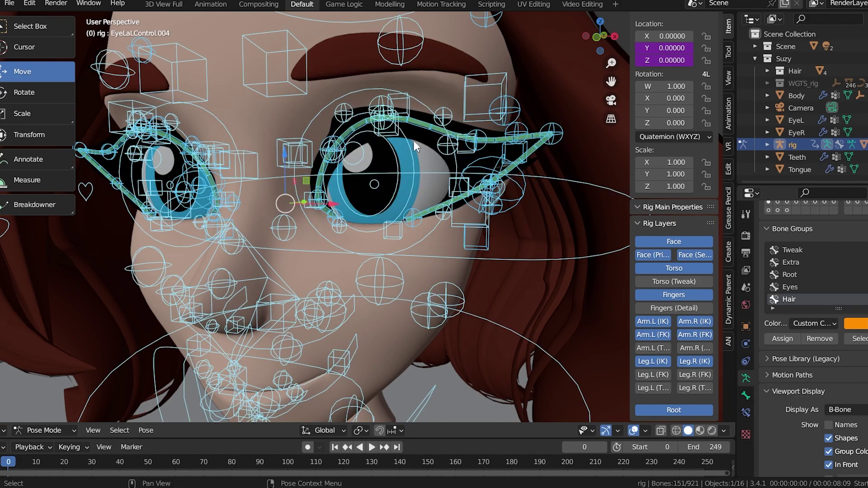
pyautogui.click(385, 134)
pyautogui.moveTo(415, 156); pyautogui.dragTo(400, 176, button='middle')
pyautogui.scroll(-5, 400, 175)
pyautogui.scroll(6, 373, 205)
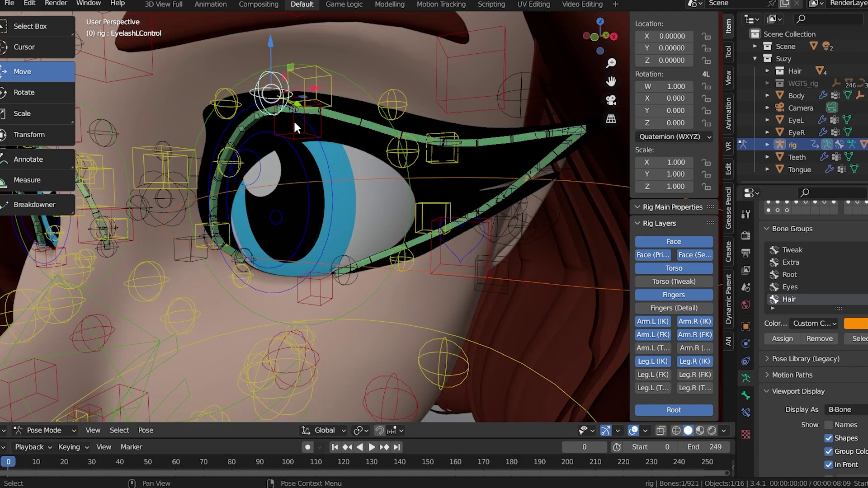
# - Select EyeLaLControl.004 on the left upper lash and copy the driver of its Y location
pyautogui.click(279, 107)
pyautogui.rightClick(667, 48)
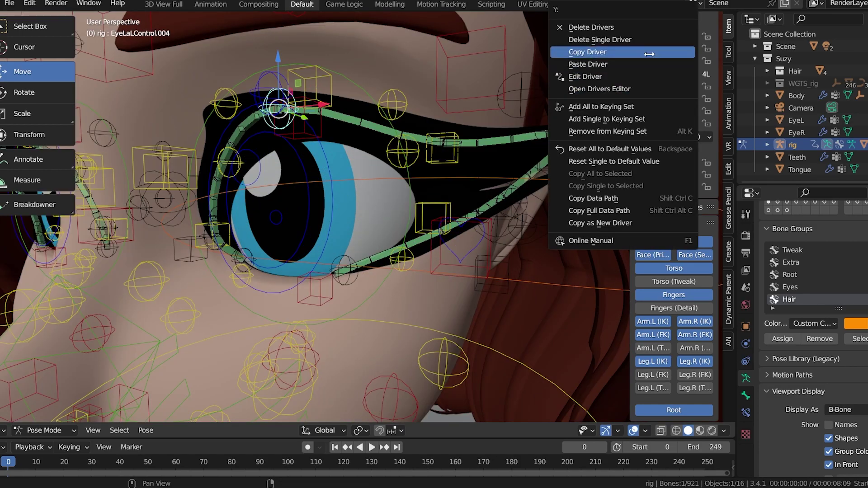
pyautogui.click(649, 53)
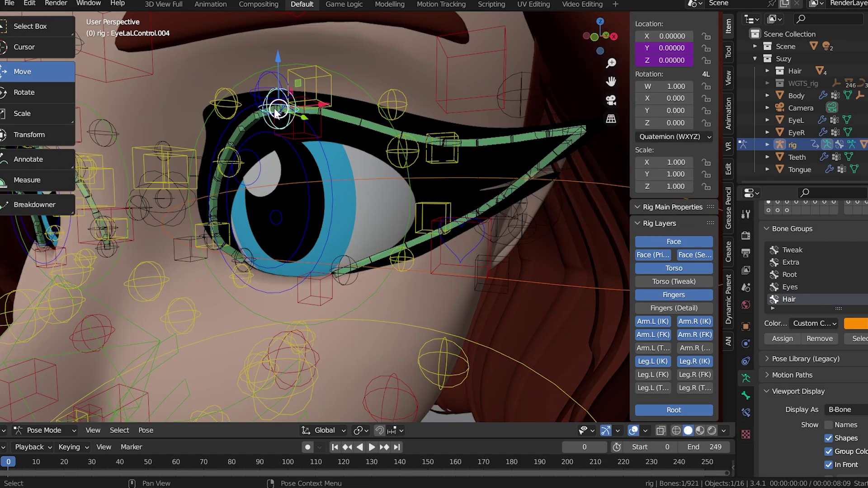
# - Delete the EyelashLControl bone above the left eye in Edit Mode
pyautogui.click(256, 87)
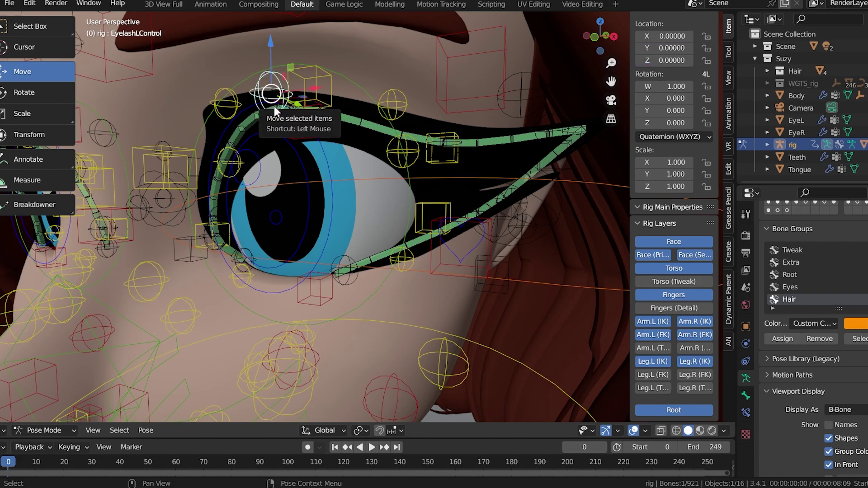
pyautogui.click(266, 93)
pyautogui.click(45, 430)
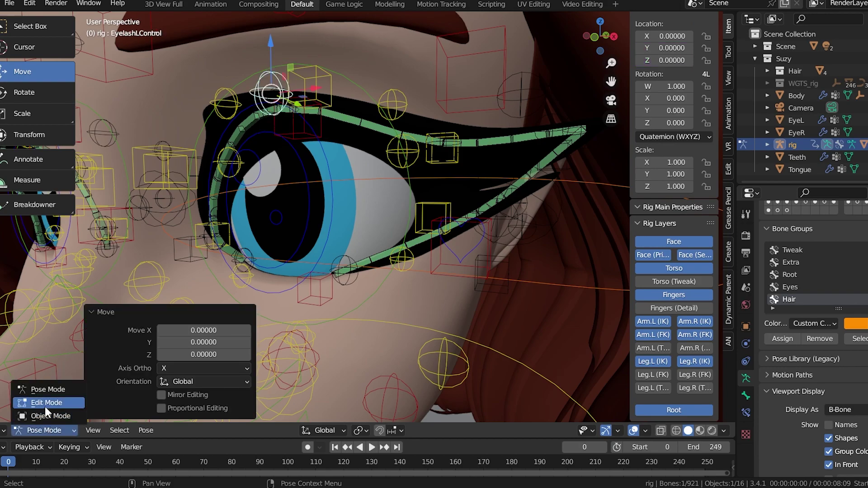
pyautogui.click(32, 401)
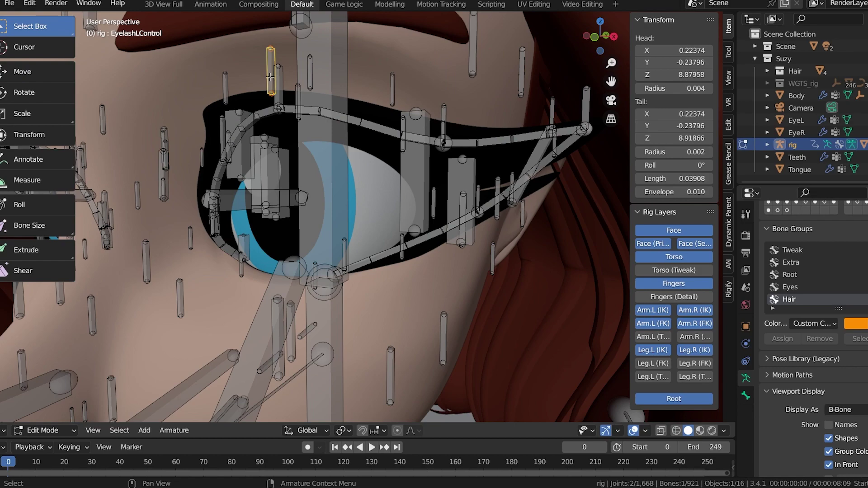
pyautogui.press('x')
pyautogui.press('x')
pyautogui.click(249, 165)
# - Return the rig to Pose Mode and select EyeLaLControl.004
pyautogui.click(44, 430)
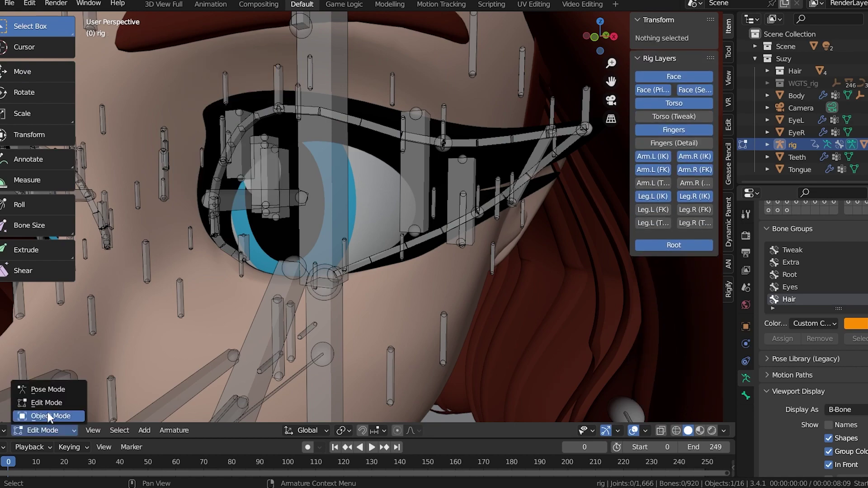
pyautogui.click(45, 391)
pyautogui.click(276, 88)
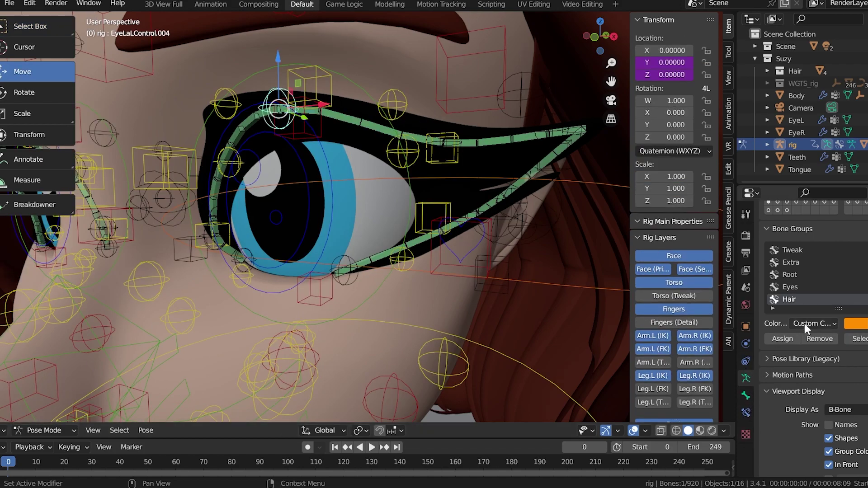
pyautogui.click(812, 287)
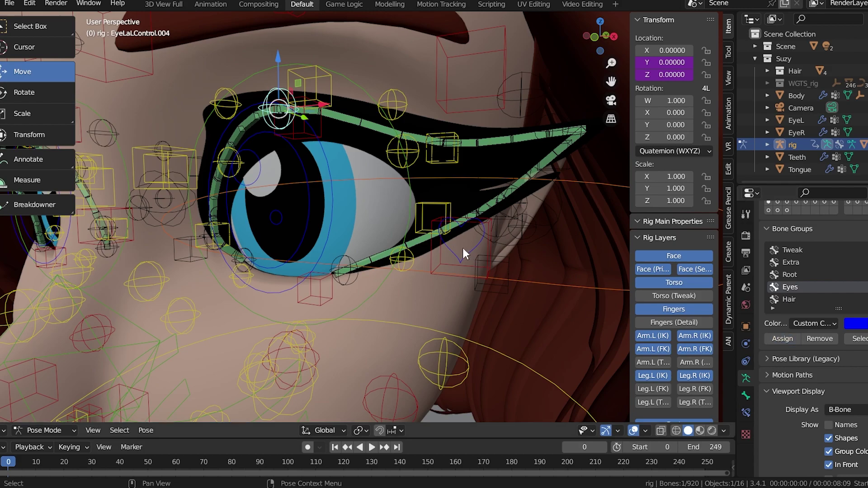
pyautogui.scroll(2, 469, 251)
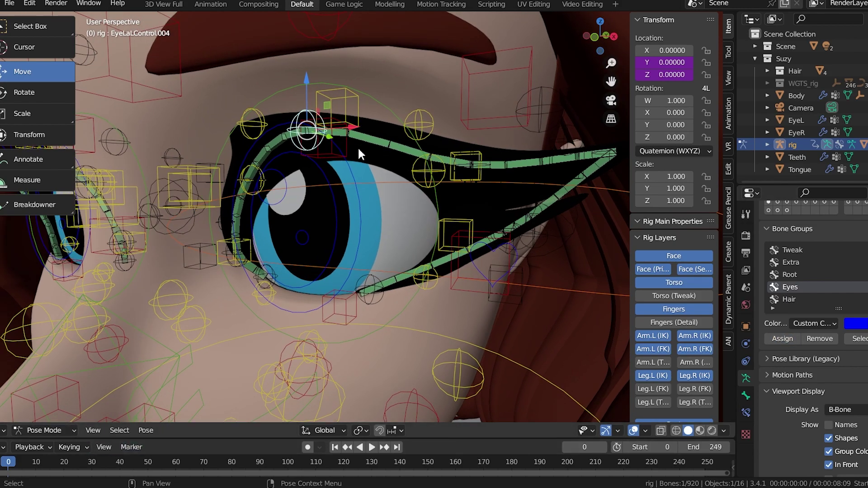
pyautogui.rightClick(665, 50)
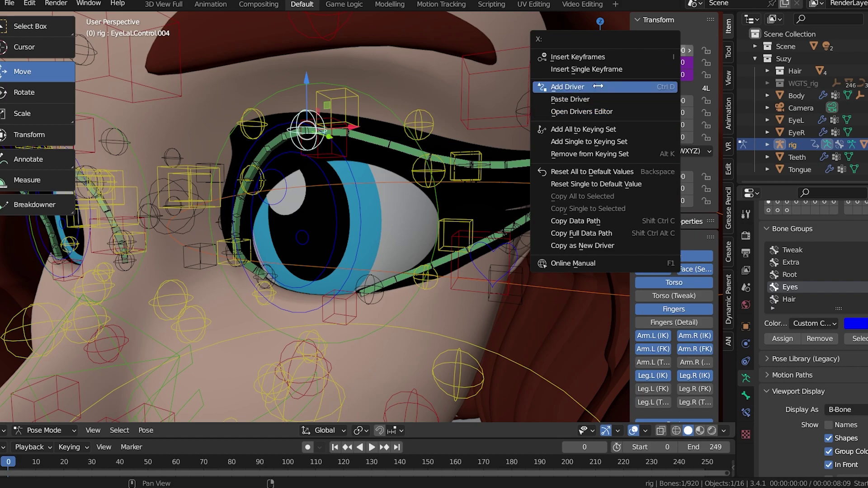
pyautogui.click(36, 430)
pyautogui.click(39, 414)
pyautogui.click(20, 430)
pyautogui.click(36, 443)
pyautogui.rightClick(676, 61)
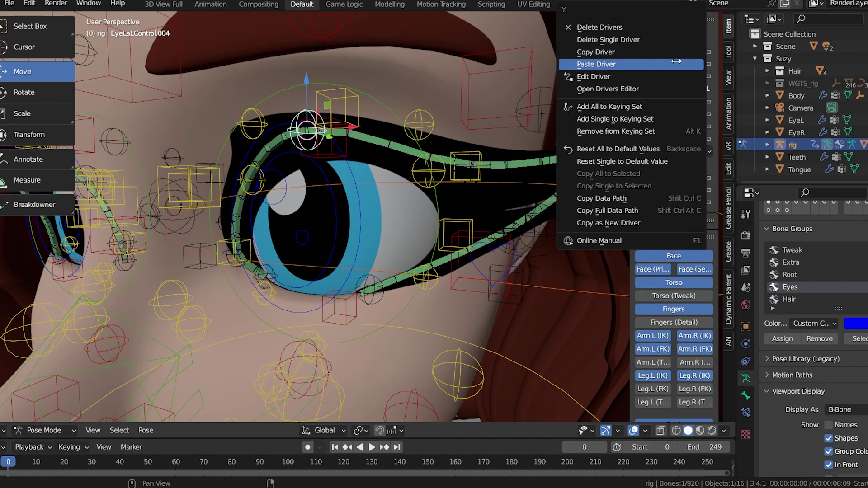
# - Delete the location drivers of EyeLaLControl.004
pyautogui.click(745, 397)
pyautogui.scroll(3, 796, 335)
pyautogui.rightClick(796, 267)
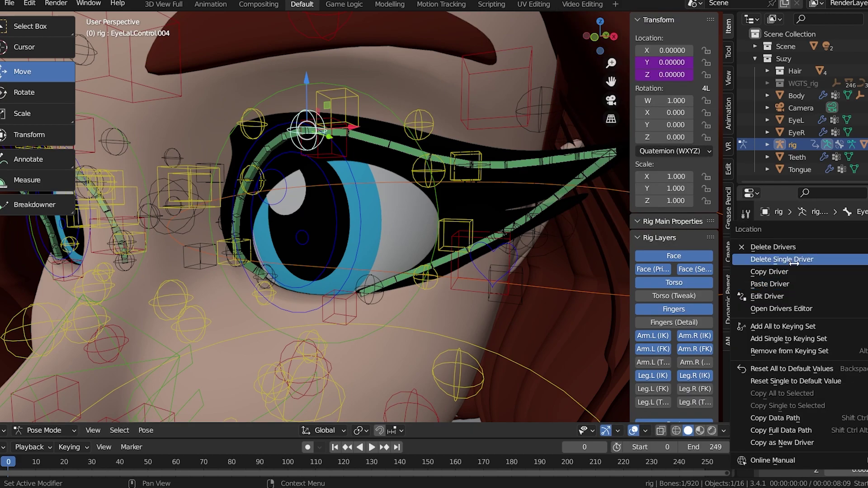
pyautogui.click(786, 256)
pyautogui.rightClick(835, 291)
pyautogui.click(798, 270)
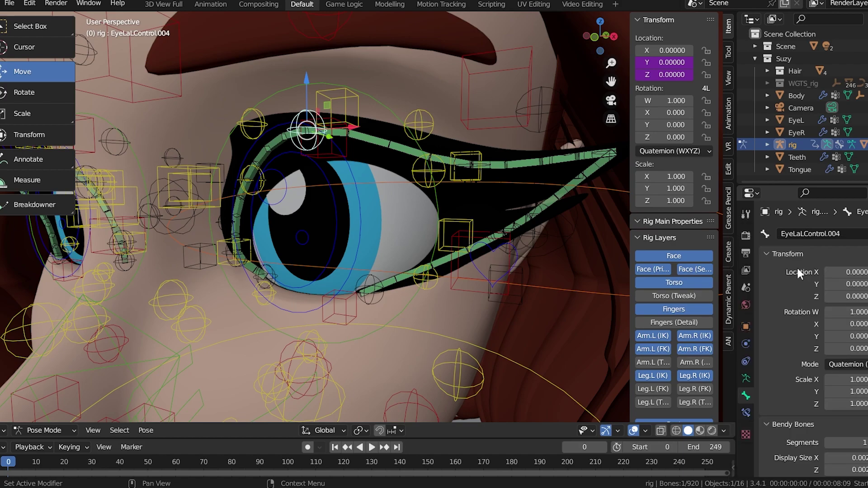
# - Try moving EyeLaLControl.004 freely and undo the move
pyautogui.press('g')
pyautogui.click(353, 152)
pyautogui.hotkey('ctrl', 'z')
# - In the Y location driver of EyeLaLControl.005, remove the var_001 variable and cut its term from the expression, leaving (var * 0.5
pyautogui.click(447, 161)
pyautogui.click(472, 165)
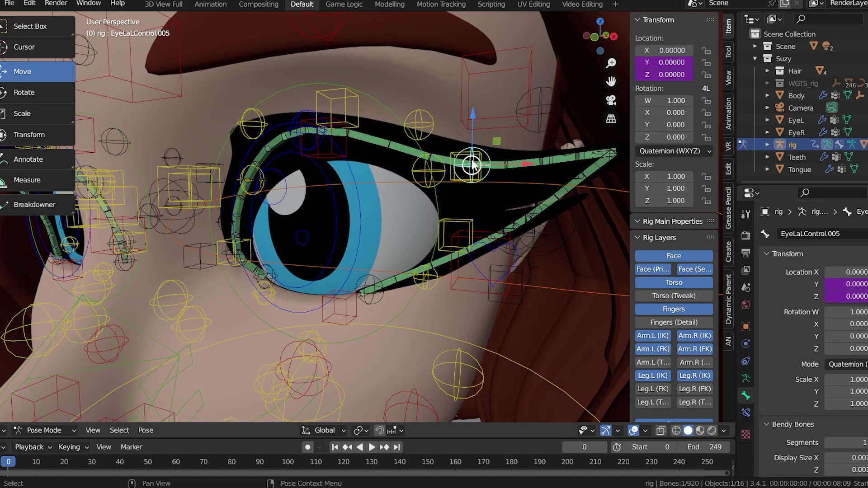
pyautogui.rightClick(674, 61)
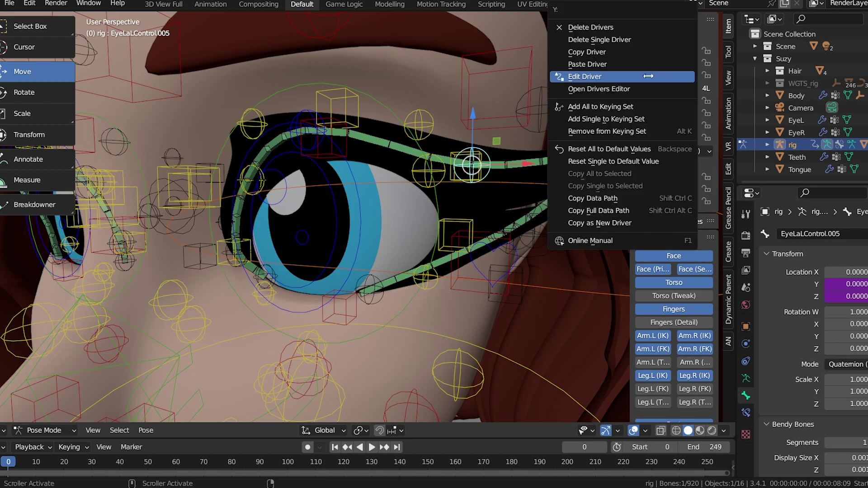
pyautogui.click(602, 77)
pyautogui.click(618, 296)
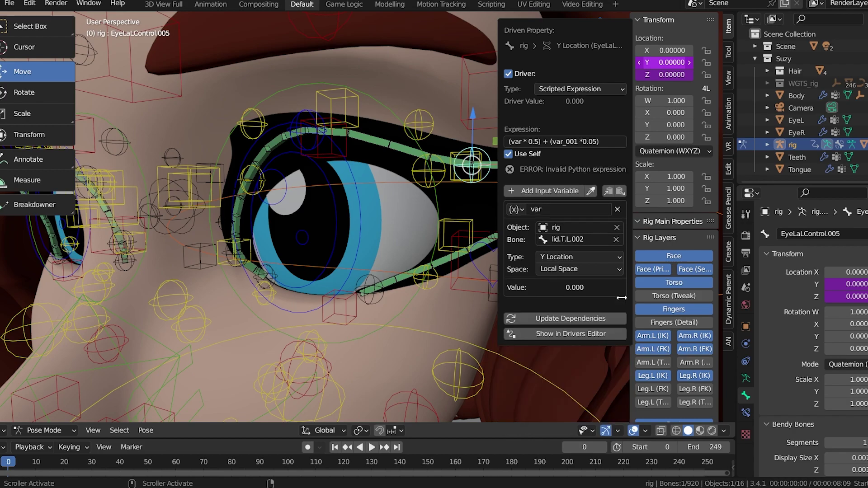
pyautogui.click(612, 141)
pyautogui.click(611, 142)
pyautogui.press('BackSpace')
pyautogui.click(595, 238)
pyautogui.write('002')
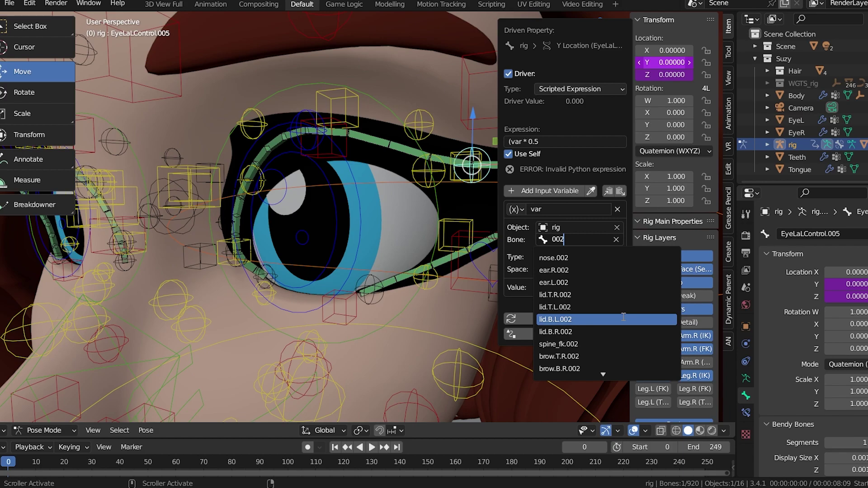
pyautogui.click(309, 133)
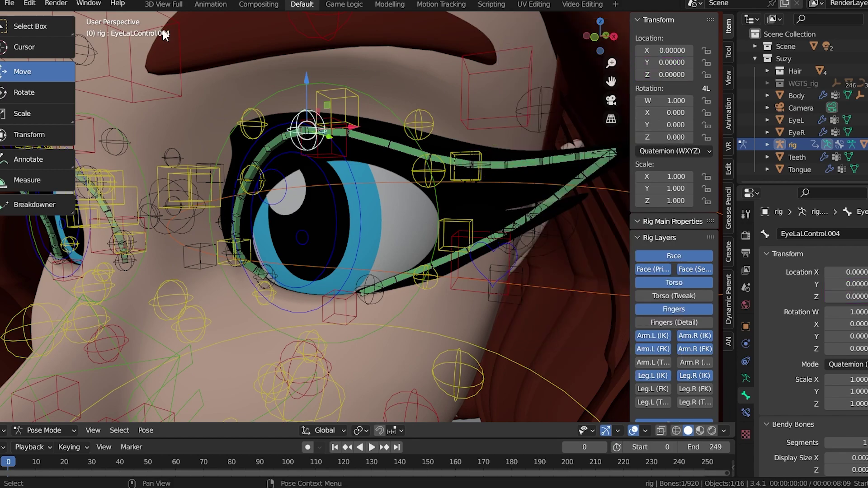
# - Set the bone of the Y location driver variable on EyeLaLControl.005 to EyeLaLControl.004
pyautogui.click(451, 150)
pyautogui.click(452, 152)
pyautogui.click(483, 157)
pyautogui.rightClick(669, 63)
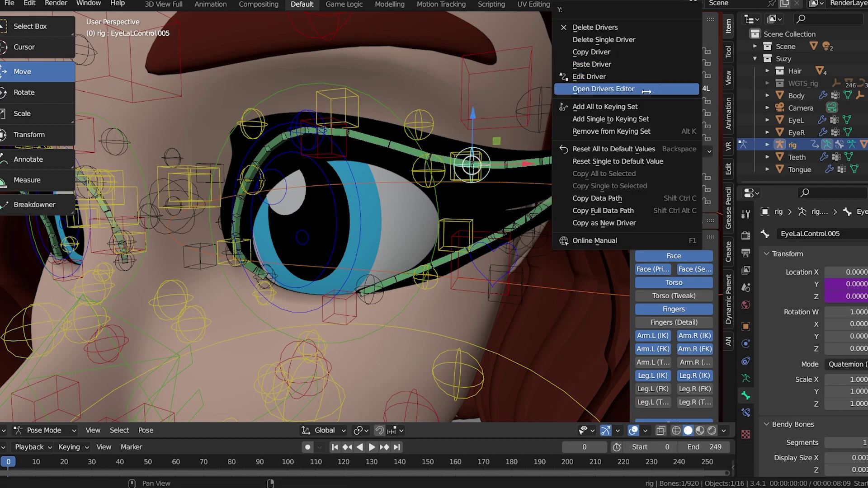
pyautogui.click(590, 77)
pyautogui.click(622, 248)
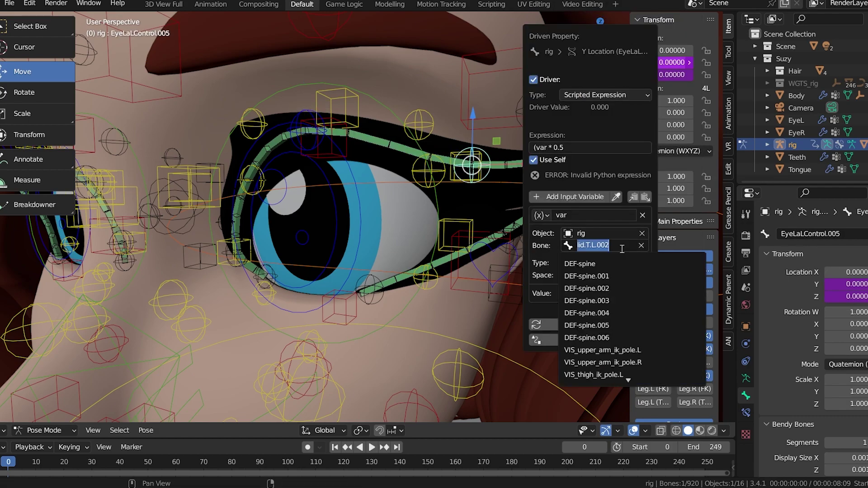
pyautogui.write('004')
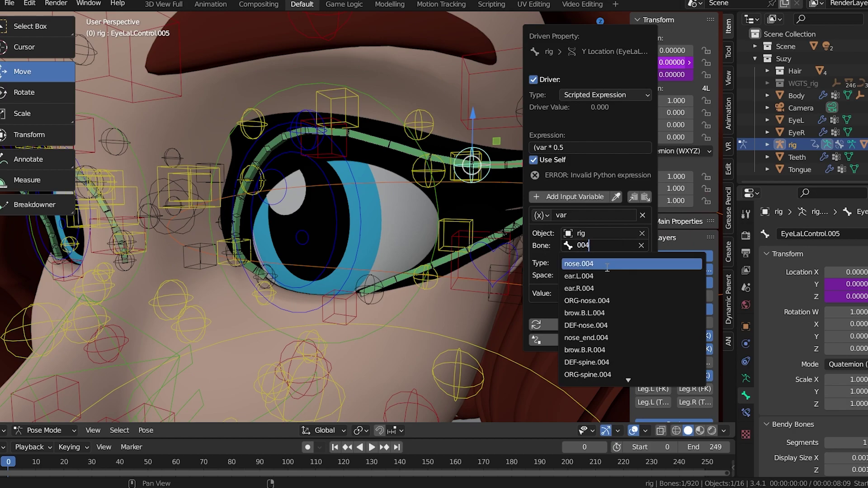
pyautogui.scroll(-12, 608, 379)
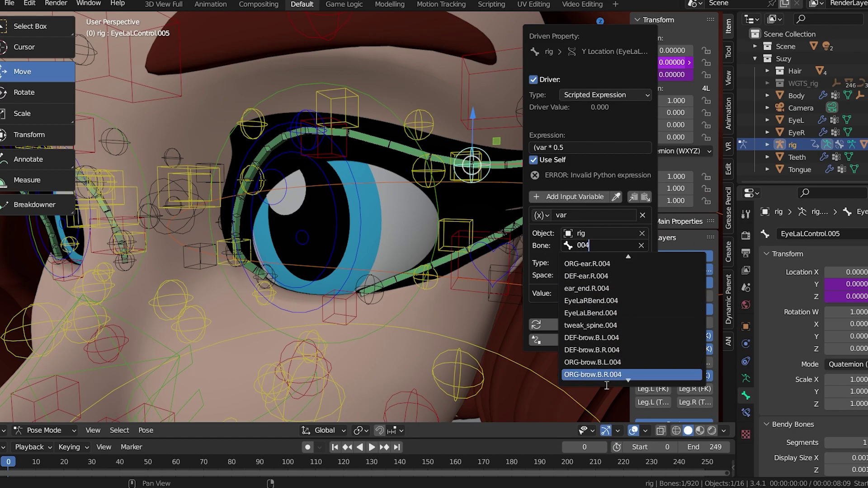
pyautogui.scroll(-7, 608, 378)
pyautogui.scroll(5, 606, 265)
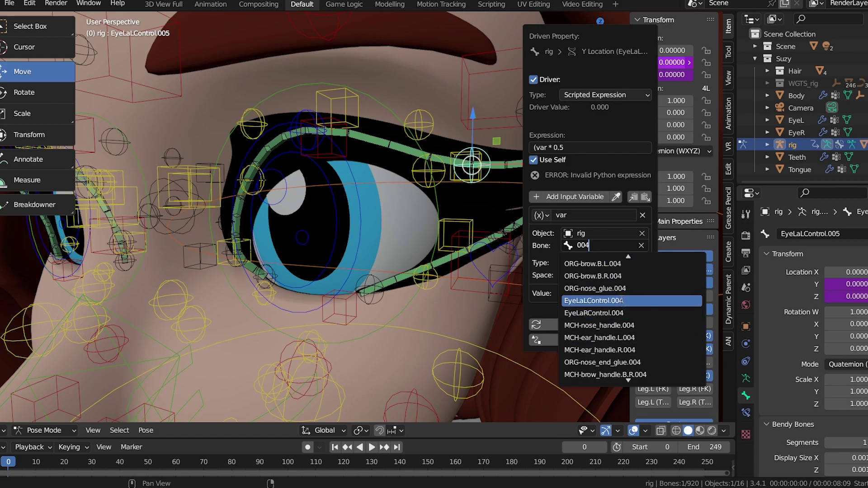
pyautogui.click(623, 301)
pyautogui.click(610, 246)
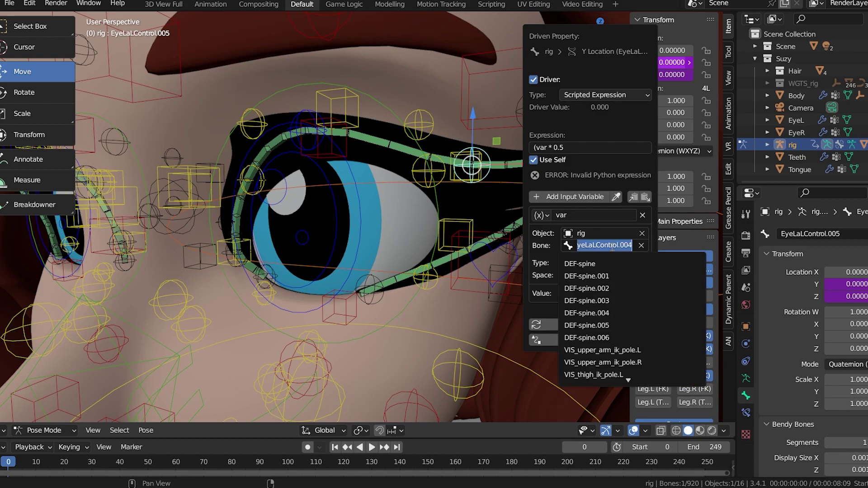
pyautogui.press('Return')
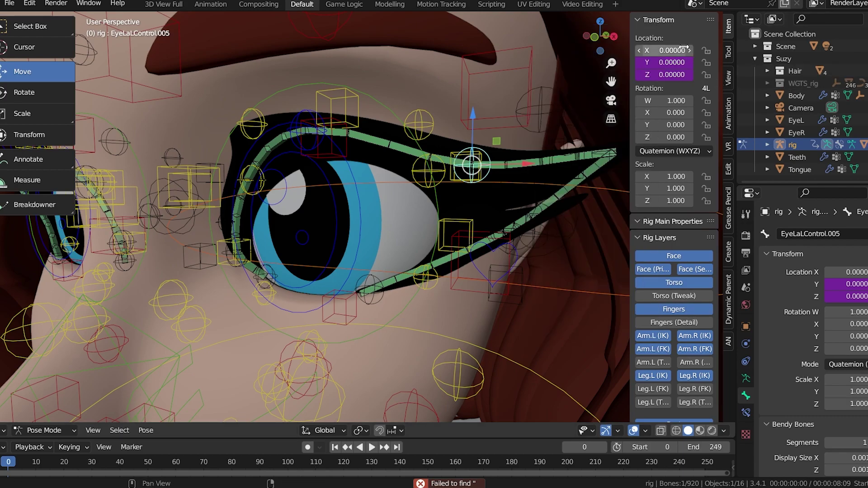
pyautogui.rightClick(668, 74)
pyautogui.click(614, 76)
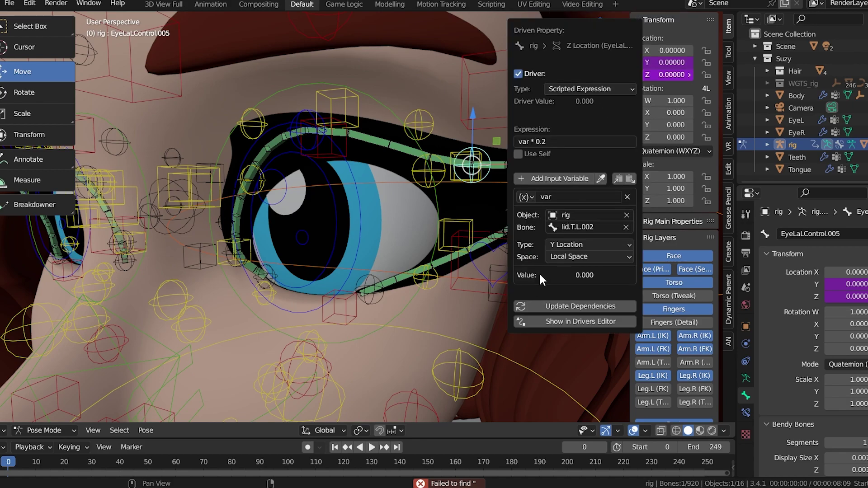
pyautogui.click(583, 227)
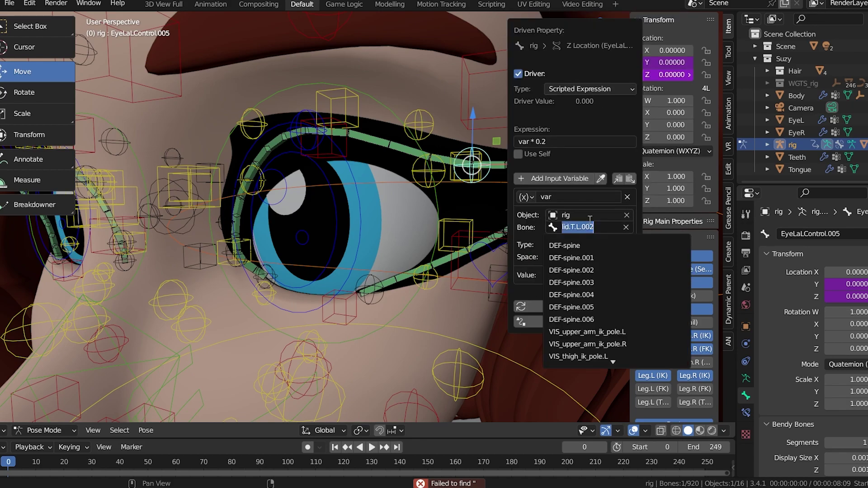
# - Try lowering EyeLaLControl.004 to test how the upper lash follows
pyautogui.click(297, 137)
pyautogui.press('g')
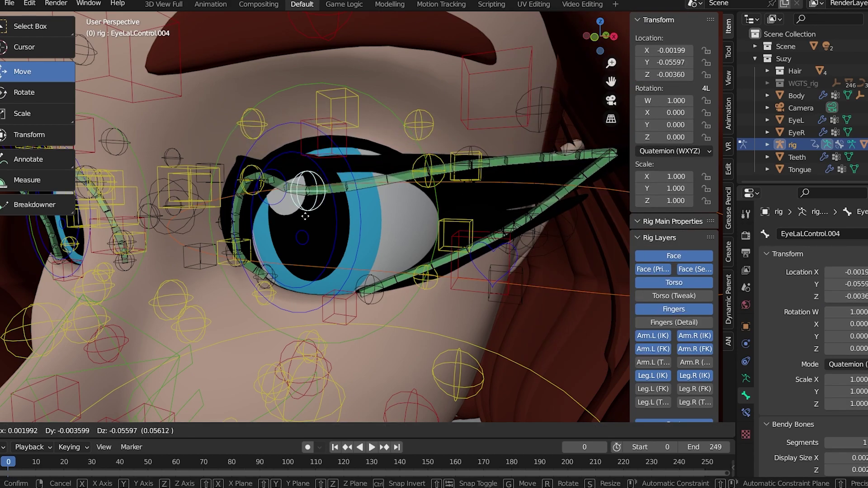
pyautogui.click(311, 177)
# - Copy the EyeLaLControl.004 bone name from EyeLaLControl.005's Y location driver and use it as the bone in its Z location driver
pyautogui.click(472, 165)
pyautogui.rightClick(666, 62)
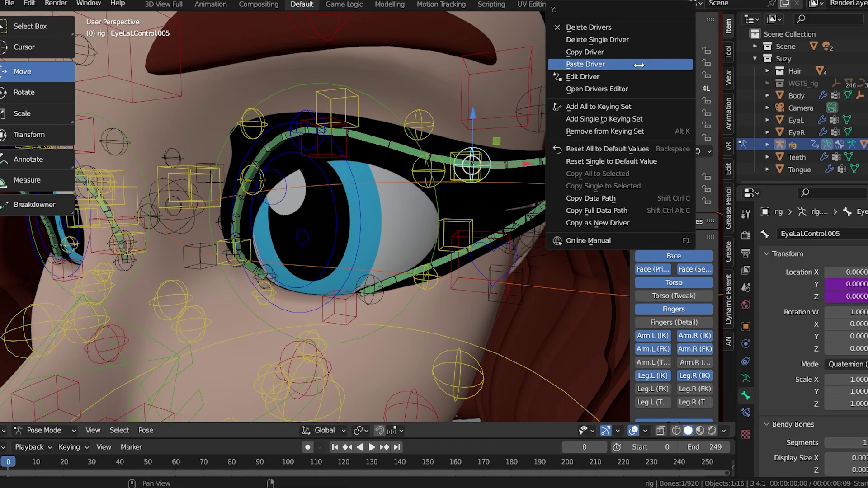
pyautogui.click(617, 77)
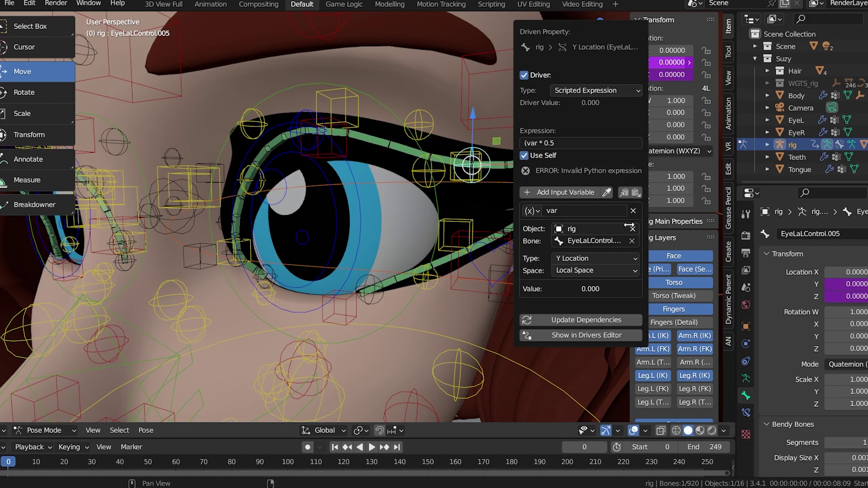
pyautogui.click(596, 241)
pyautogui.hotkey('ctrl', 'c')
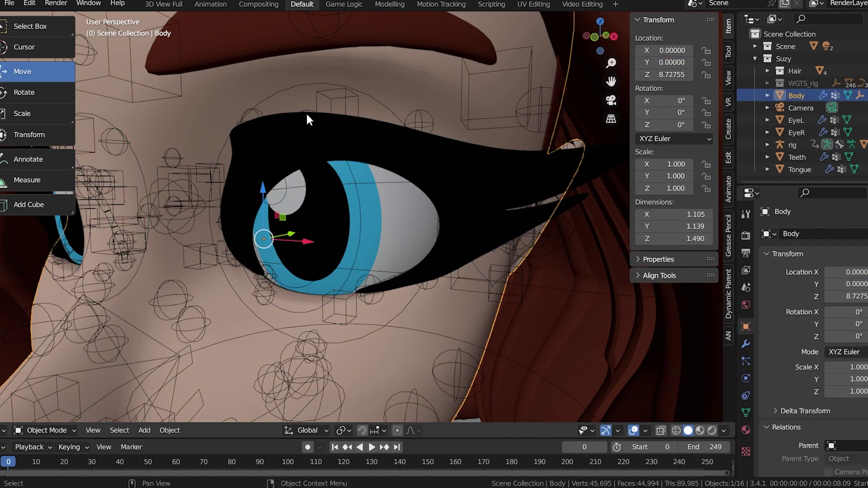
# - Lower EyeLaLControl.004 by about 0.1 and correct the Y location driver expression of EyeLaLControl.005 to var * 0.5
pyautogui.click(316, 135)
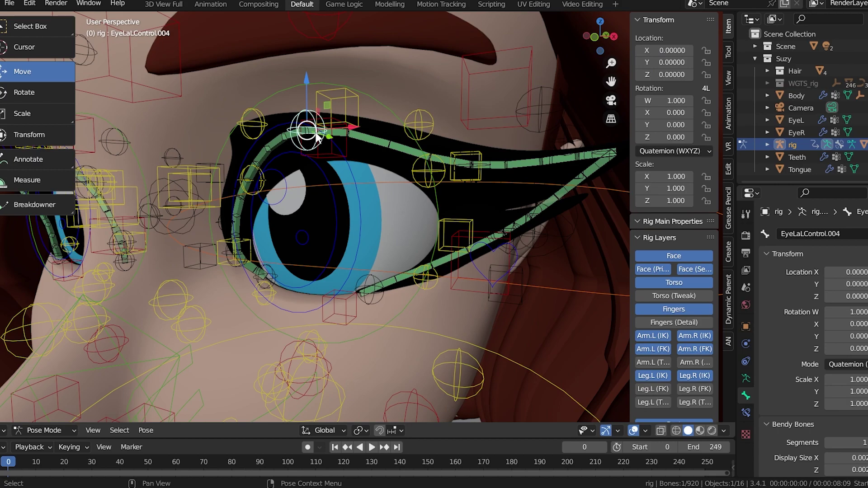
pyautogui.moveTo(316, 135); pyautogui.dragTo(296, 233)
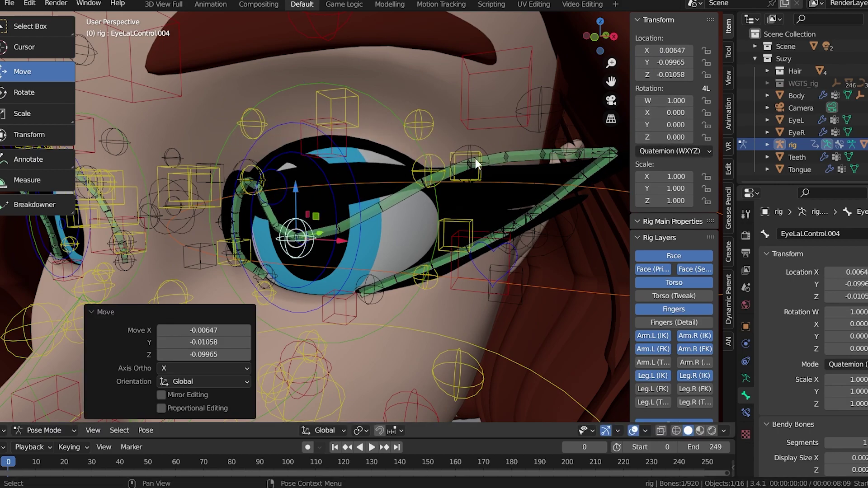
pyautogui.click(475, 164)
pyautogui.moveTo(518, 154); pyautogui.dragTo(457, 154, button='middle')
pyautogui.click(443, 154)
pyautogui.rightClick(672, 63)
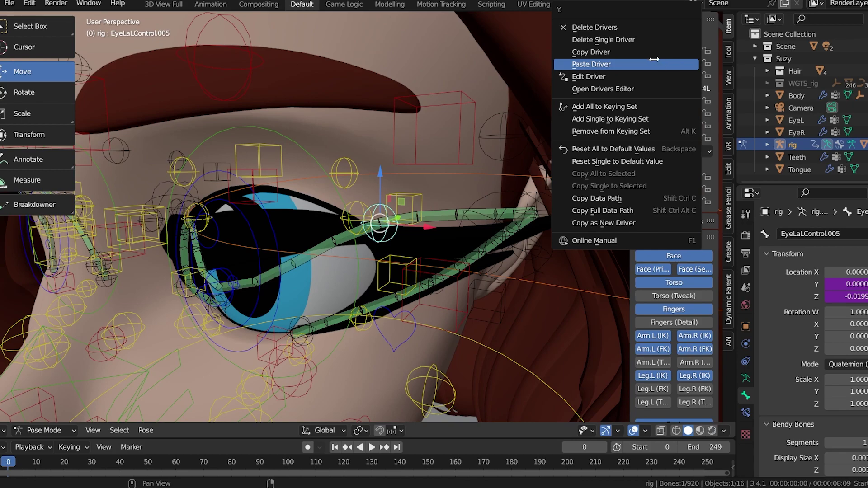
pyautogui.click(601, 77)
pyautogui.click(512, 149)
pyautogui.click(511, 147)
pyautogui.press('BackSpace')
pyautogui.press('Return')
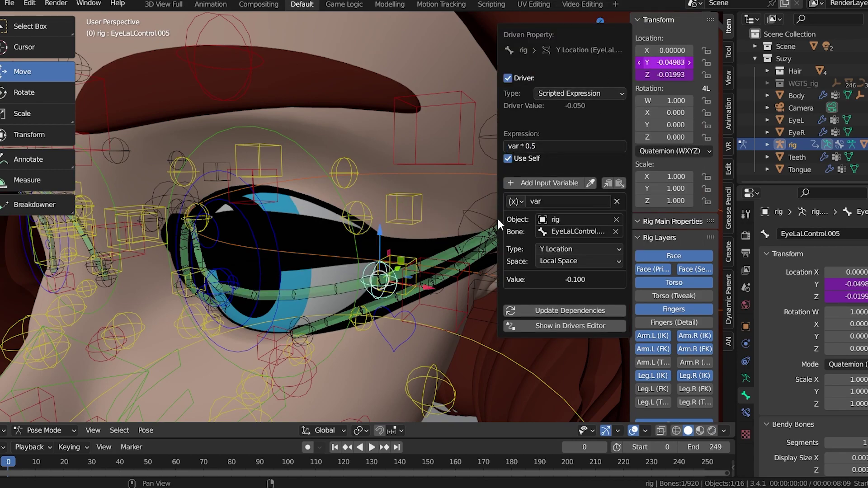
# - Select EyeLaLControl.003 at the inner upper lash and set its X location driver's bone to the copied EyeLaLControl.004
pyautogui.keyDown('shift'); pyautogui.moveTo(483, 196); pyautogui.dragTo(493, 171, button='middle'); pyautogui.keyUp('shift')
pyautogui.moveTo(309, 240); pyautogui.dragTo(348, 208, button='middle')
pyautogui.click(391, 220)
pyautogui.moveTo(399, 221); pyautogui.dragTo(421, 187, button='middle')
pyautogui.click(310, 164)
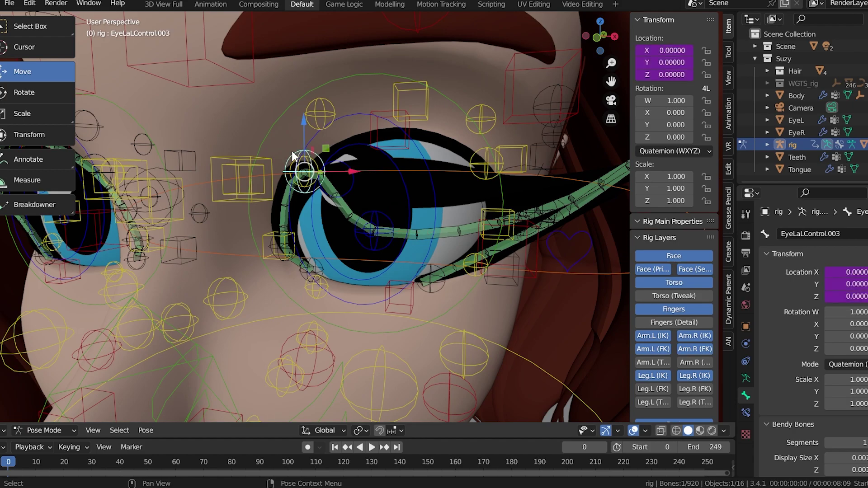
pyautogui.rightClick(660, 50)
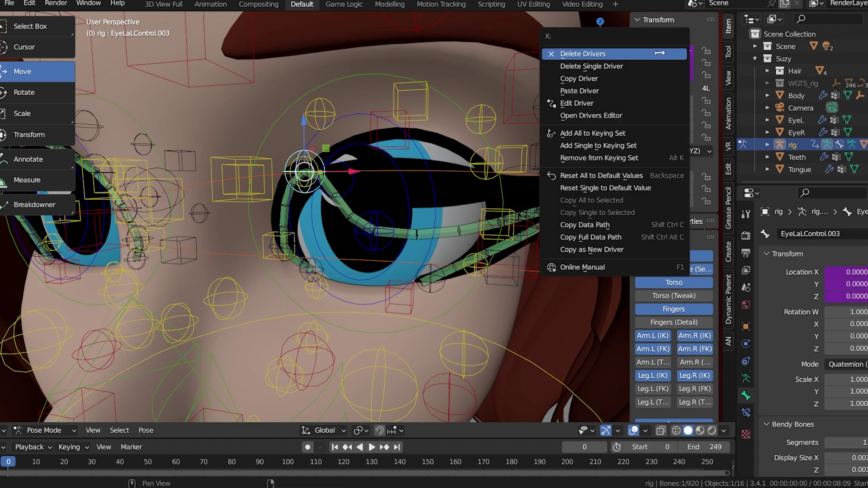
pyautogui.click(606, 103)
pyautogui.click(589, 259)
pyautogui.hotkey('ctrl', 'v')
pyautogui.press('Return')
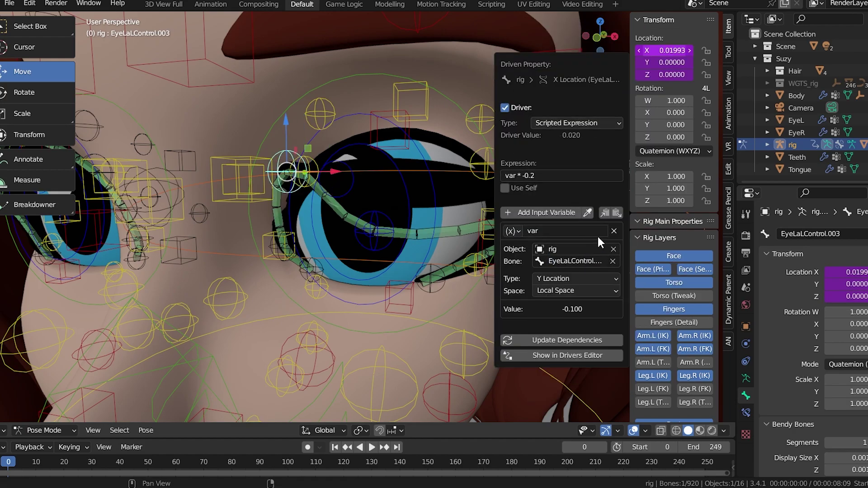
# - In EyeLaLControl.003's Y location driver, remove the var_001 variable and set the remaining variable's bone to EyeLaLControl.004
pyautogui.rightClick(663, 62)
pyautogui.click(651, 76)
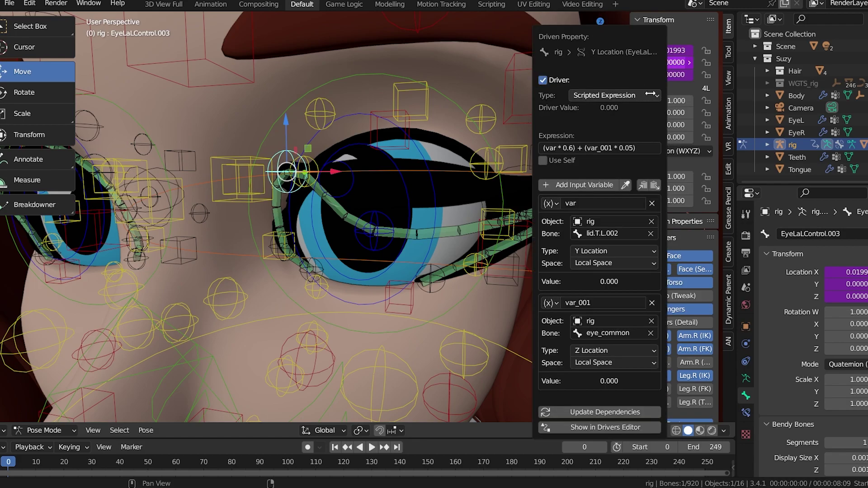
pyautogui.click(652, 303)
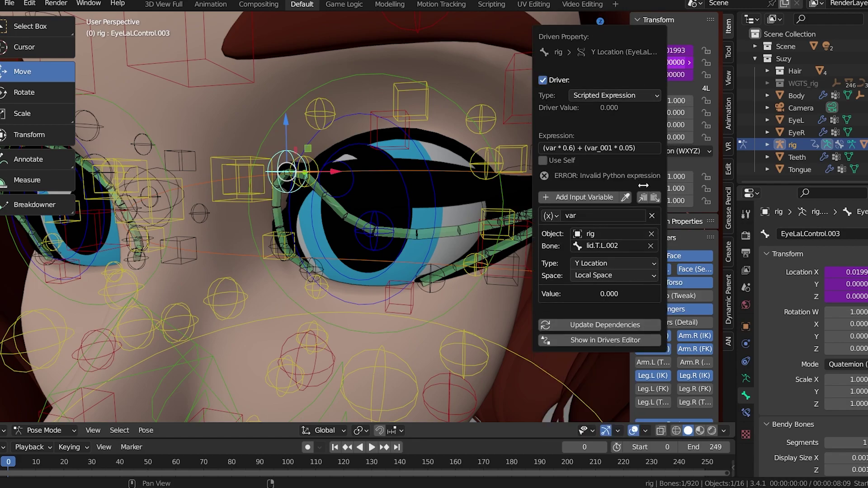
pyautogui.click(650, 151)
pyautogui.click(625, 245)
pyautogui.hotkey('ctrl', 'v')
pyautogui.press('Return')
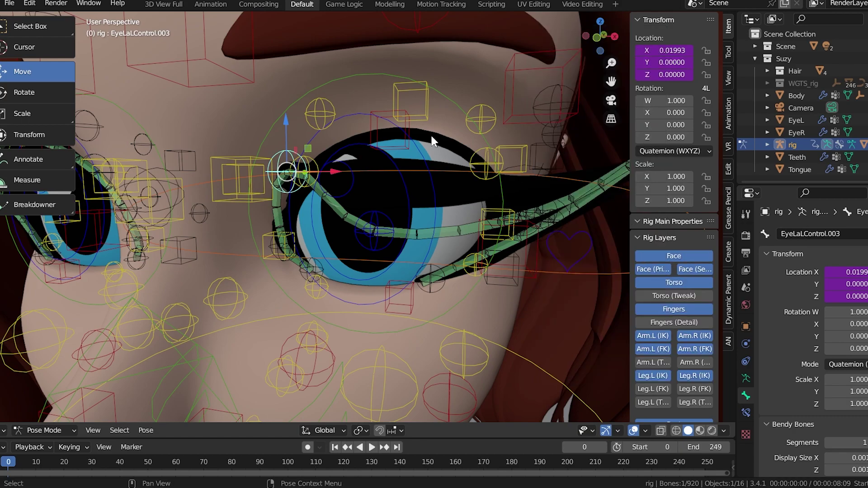
# - Set the bone in EyeLaLControl.003's Z location driver to the copied EyeLaLControl.004
pyautogui.rightClick(660, 73)
pyautogui.click(626, 75)
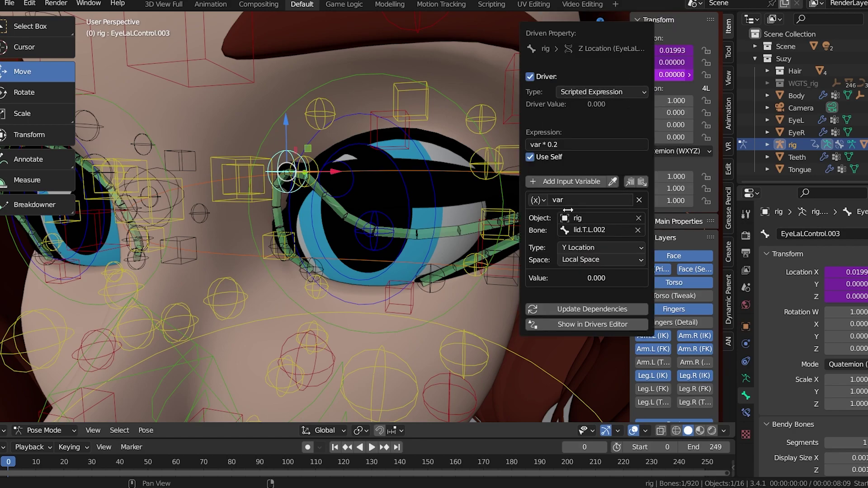
pyautogui.click(628, 231)
pyautogui.hotkey('ctrl', 'v')
pyautogui.press('Return')
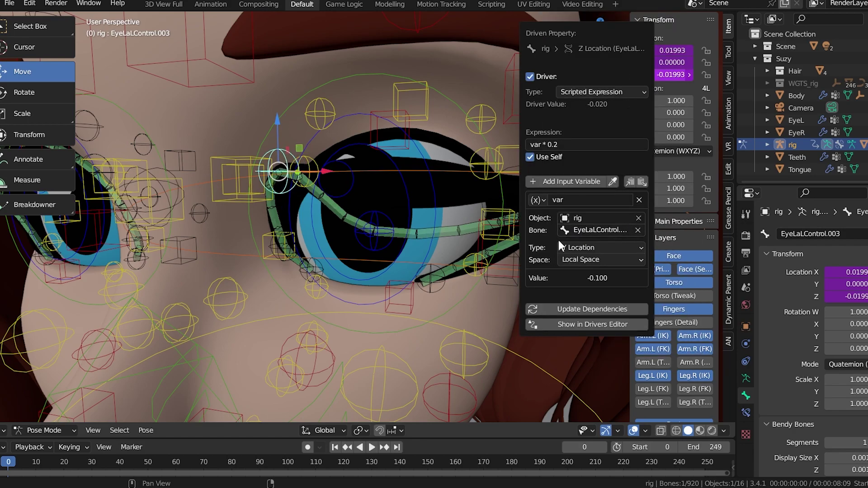
# - Try lowering EyeLaLControl.004 toward the lower lid and undo the move
pyautogui.click(373, 219)
pyautogui.press('g')
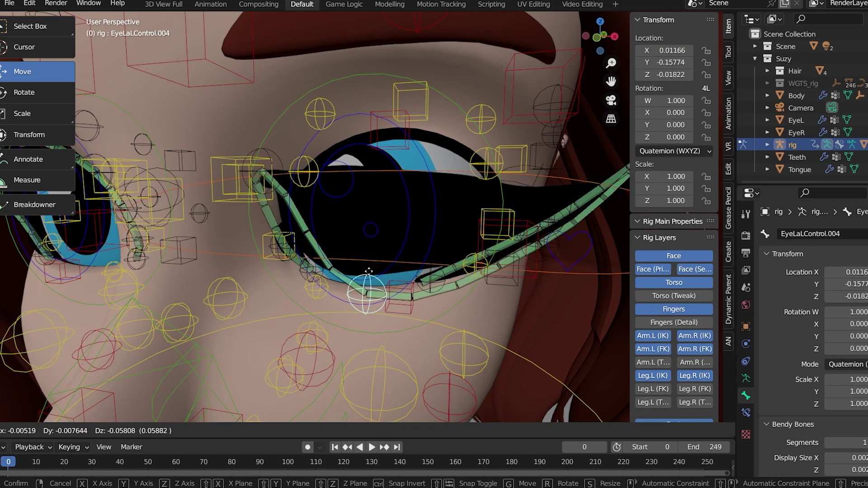
pyautogui.click(376, 261)
pyautogui.hotkey('ctrl', 'z')
# - Select EyeLaLControl.003 and edit its Y location driver expression so the control follows EyeLaLControl.004 vertically
pyautogui.click(272, 165)
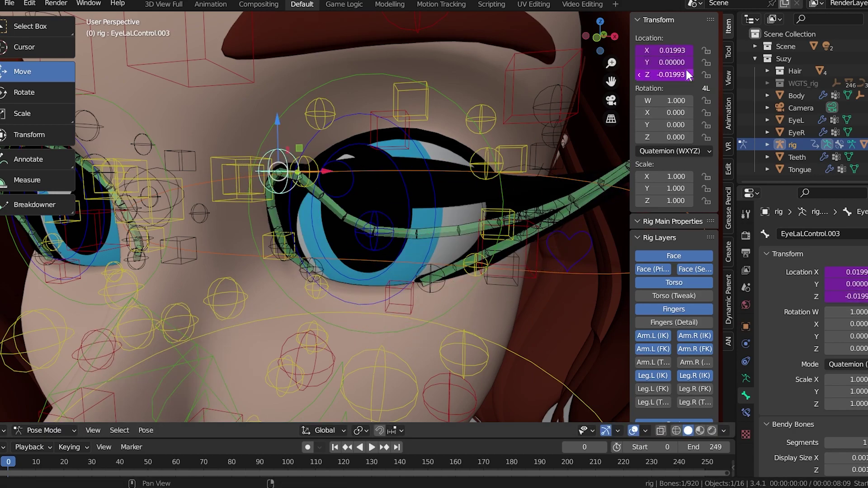
pyautogui.rightClick(658, 62)
pyautogui.click(635, 76)
pyautogui.click(571, 144)
pyautogui.press('End')
pyautogui.write(')')
pyautogui.press('Return')
# - Lower the upper eyelid control lid.T.L.002 by about 0.09 to test the lash against the lid
pyautogui.moveTo(400, 217); pyautogui.dragTo(432, 216, button='middle')
pyautogui.scroll(-4, 805, 419)
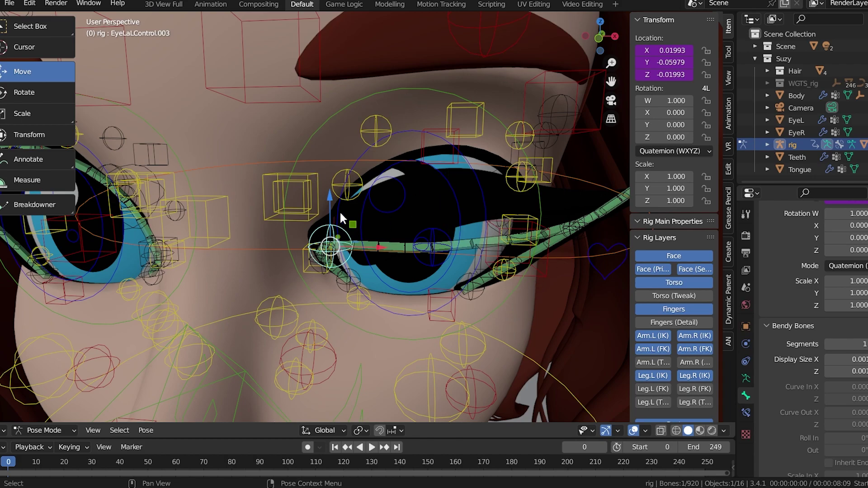
pyautogui.click(439, 231)
pyautogui.moveTo(440, 226); pyautogui.dragTo(443, 167, button='middle')
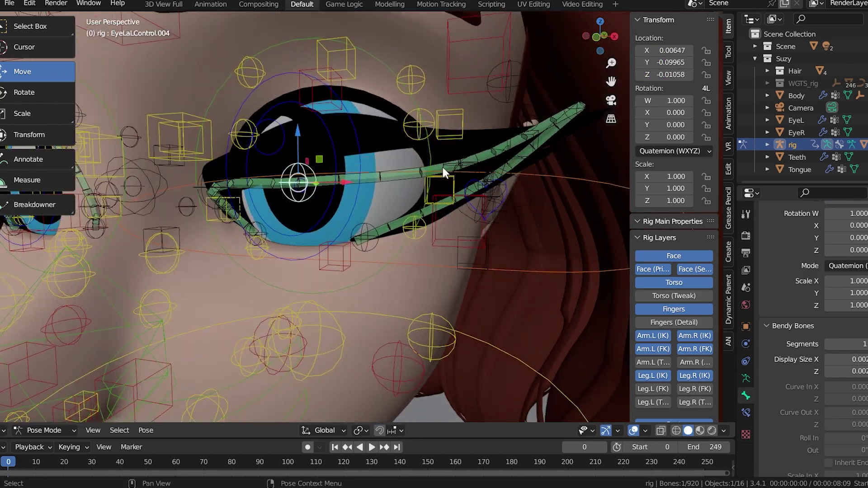
pyautogui.moveTo(330, 88); pyautogui.dragTo(339, 192)
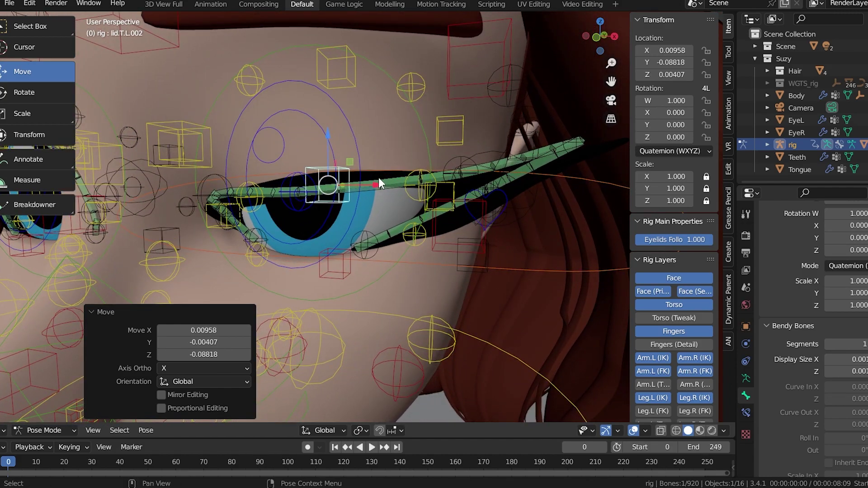
# - Add EyeLaLControl.004 to the selected lid.T.L.002 and lower both controls together by about 0.07
pyautogui.keyDown('shift'); pyautogui.click(302, 186); pyautogui.keyUp('shift')
pyautogui.hotkey('ctrl', 'z')
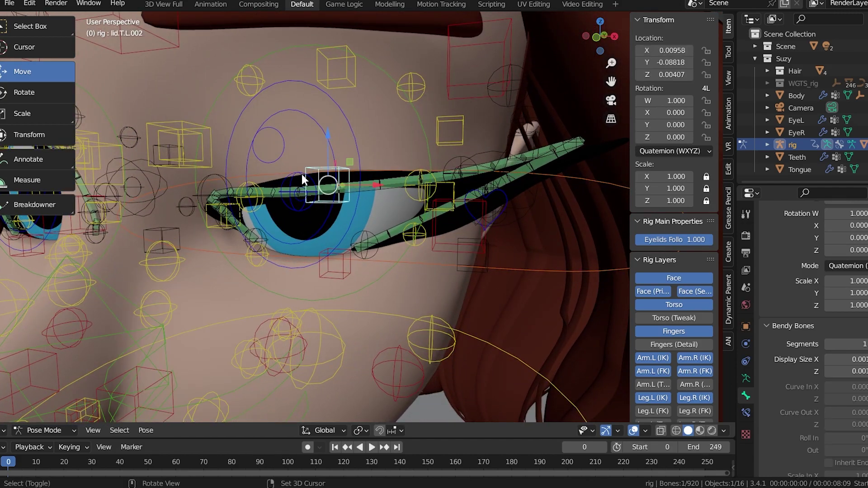
pyautogui.keyDown('shift'); pyautogui.click(302, 175); pyautogui.keyUp('shift')
pyautogui.press('g')
pyautogui.moveTo(325, 224); pyautogui.dragTo(295, 252)
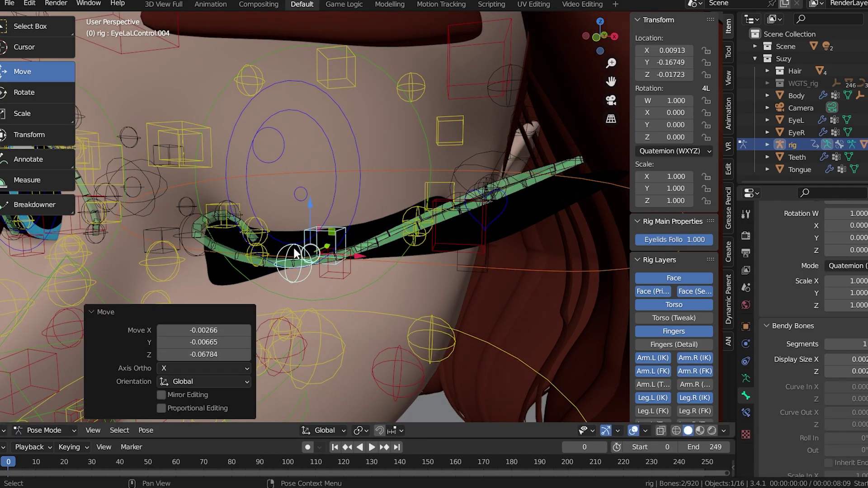
# - Lower EyeLaLControl.004 alone by about 0.02 and try swinging it sideways to test the neighbouring lash controls
pyautogui.click(303, 250)
pyautogui.click(303, 250)
pyautogui.press('g')
pyautogui.click(298, 276)
pyautogui.moveTo(299, 276); pyautogui.dragTo(379, 242, button='middle')
pyautogui.press('g')
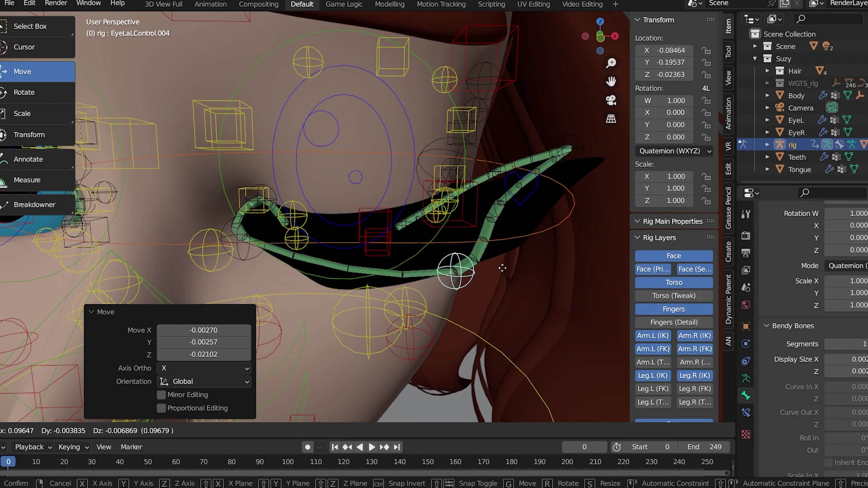
pyautogui.click(460, 251)
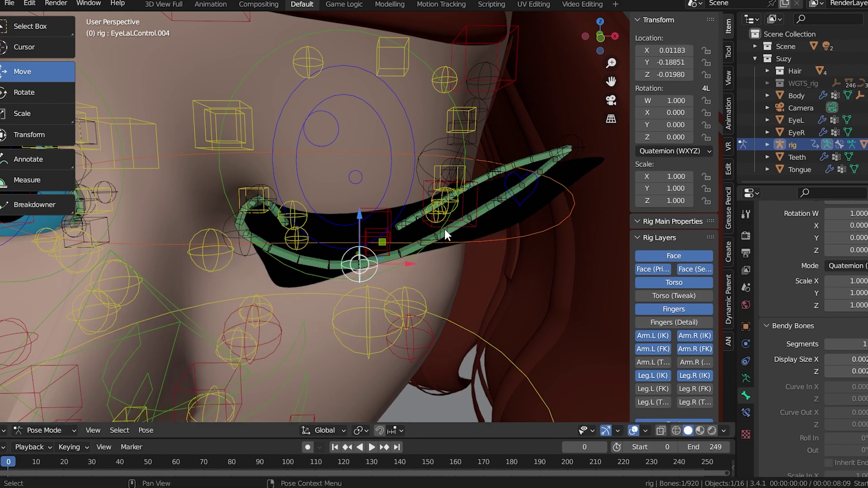
# - Select all rig controls, clear their locations, and deselect them
pyautogui.press('a')
pyautogui.hotkey('alt', 'g')
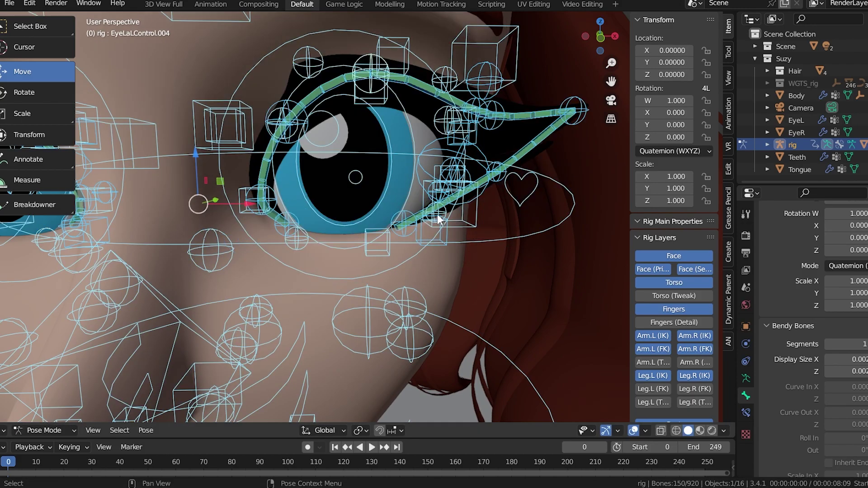
pyautogui.scroll(-3, 439, 216)
pyautogui.click(372, 142)
pyautogui.scroll(-8, 389, 150)
pyautogui.moveTo(425, 185); pyautogui.dragTo(407, 186, button='middle')
pyautogui.scroll(1, 251, 184)
# - Move the eye_common control down by about 0.56 to test the eyes looking downward
pyautogui.click(251, 187)
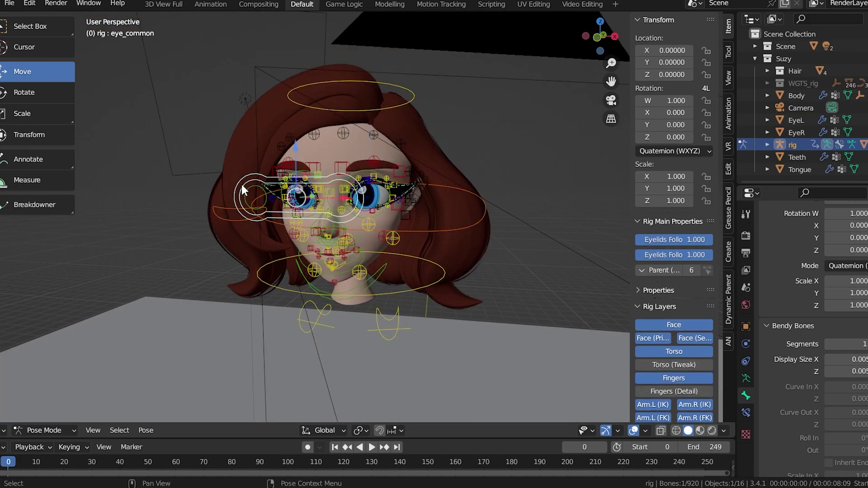
pyautogui.press('g')
pyautogui.click(324, 278)
pyautogui.scroll(5, 412, 162)
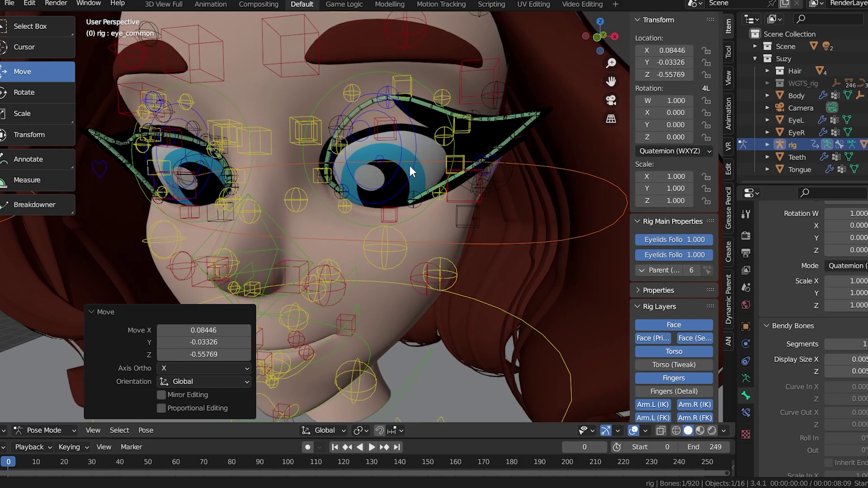
# - Lower EyeLaLControl.004 by about 0.04 in the looking-down pose and clear the locations of all controls
pyautogui.click(374, 120)
pyautogui.click(374, 120)
pyautogui.press('g')
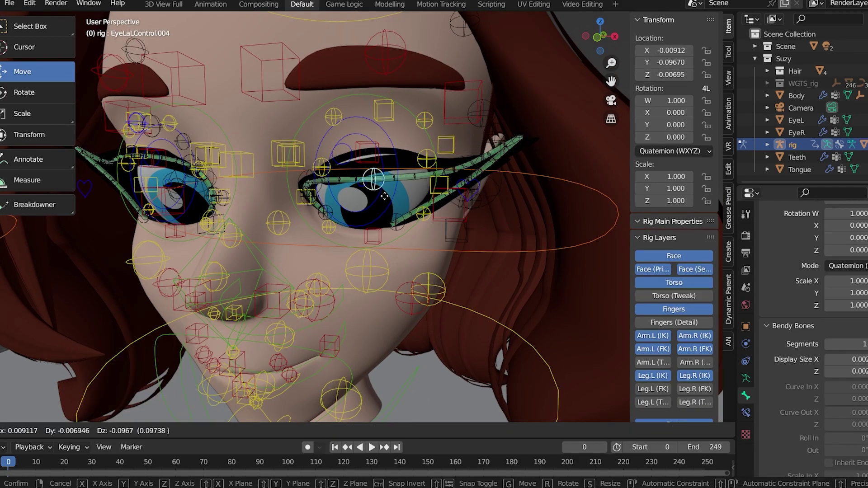
pyautogui.click(382, 155)
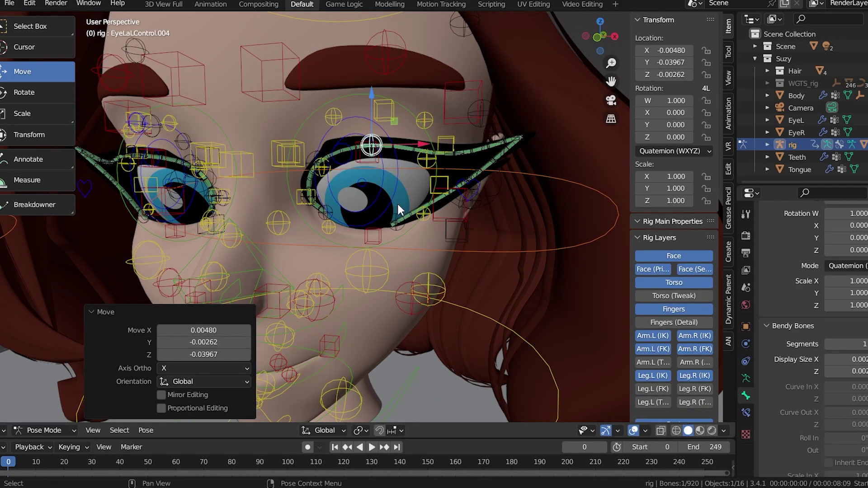
pyautogui.press('a')
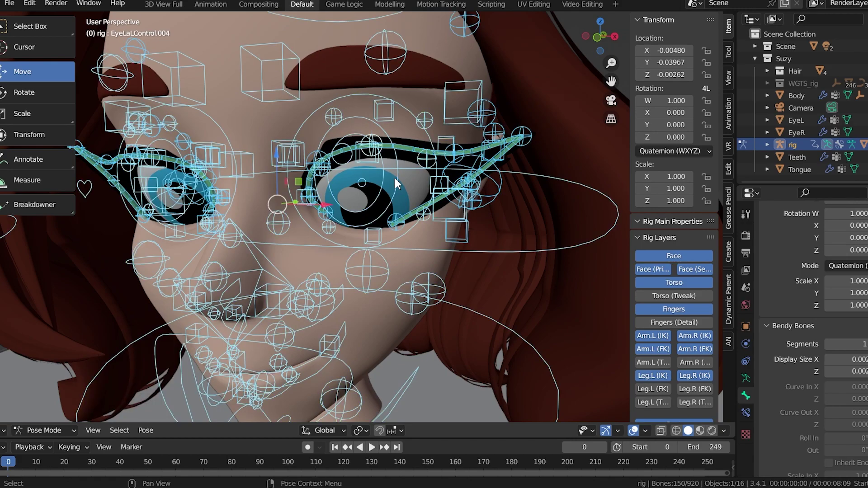
pyautogui.hotkey('alt', 'g')
# - Raise the lower eyelid control lid.B.L.002 by about 0.05 on the left eye
pyautogui.click(382, 213)
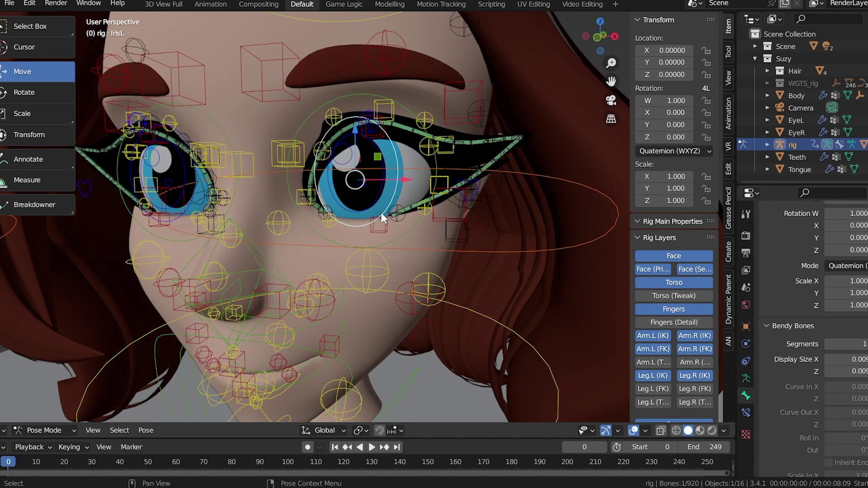
pyautogui.click(384, 222)
pyautogui.press('g')
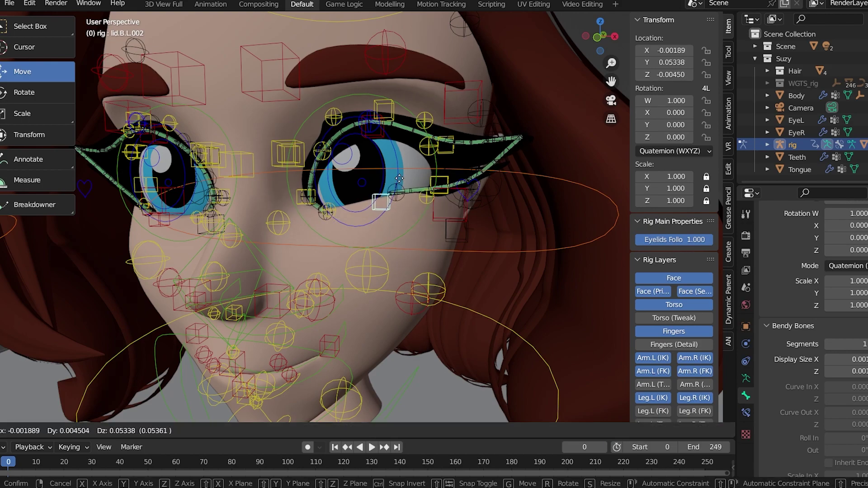
pyautogui.click(396, 173)
# - Test EyeLaLControl.004 alone, and lower it together with the middle upper eyelid control onto the raised lower lid
pyautogui.click(371, 125)
pyautogui.press('g')
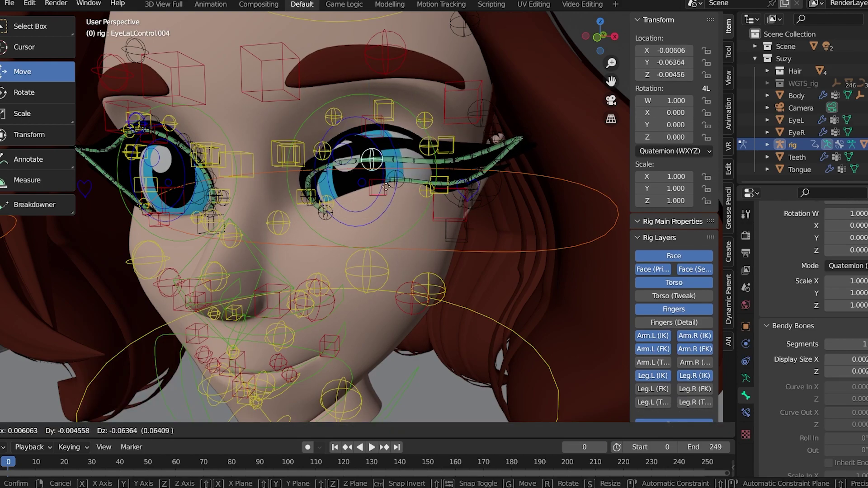
pyautogui.click(382, 169)
pyautogui.click(381, 138)
pyautogui.keyDown('shift'); pyautogui.click(364, 124); pyautogui.keyUp('shift')
pyautogui.press('g')
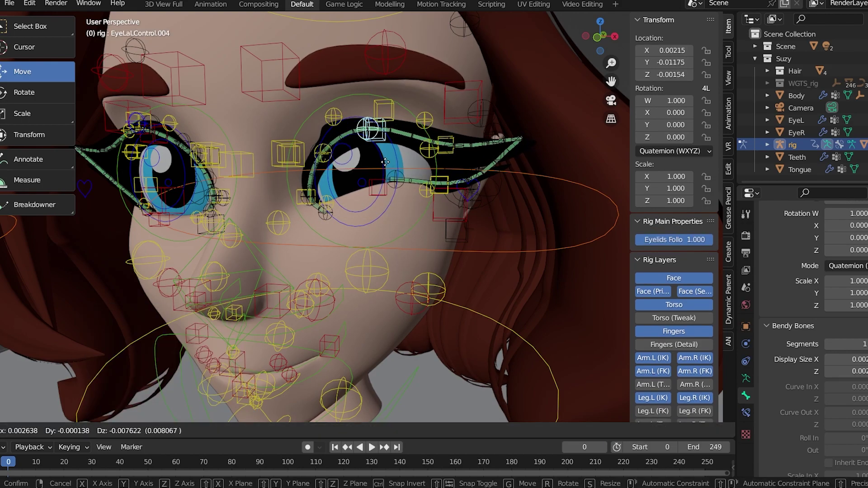
pyautogui.click(383, 198)
pyautogui.click(380, 181)
# - Raise lid.B.L.001 by about 0.024 and nudge the outer eyelid control upward to shape the closed eye
pyautogui.scroll(5, 381, 189)
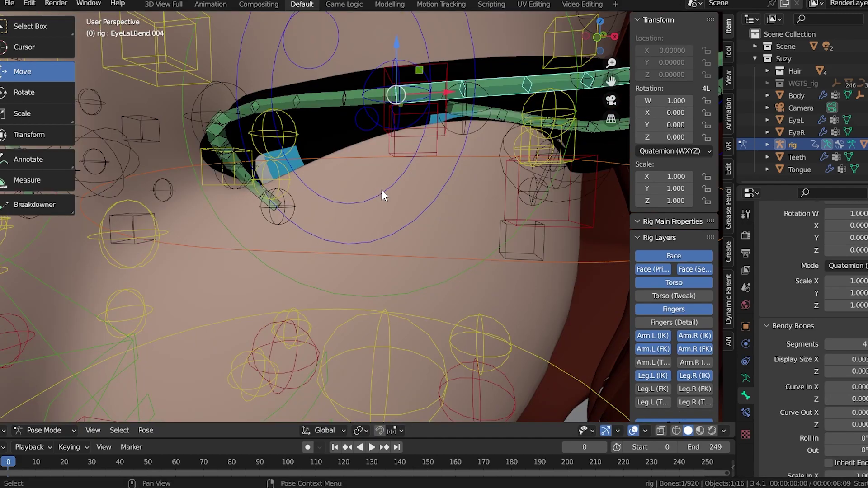
pyautogui.click(281, 185)
pyautogui.press('g')
pyautogui.click(292, 165)
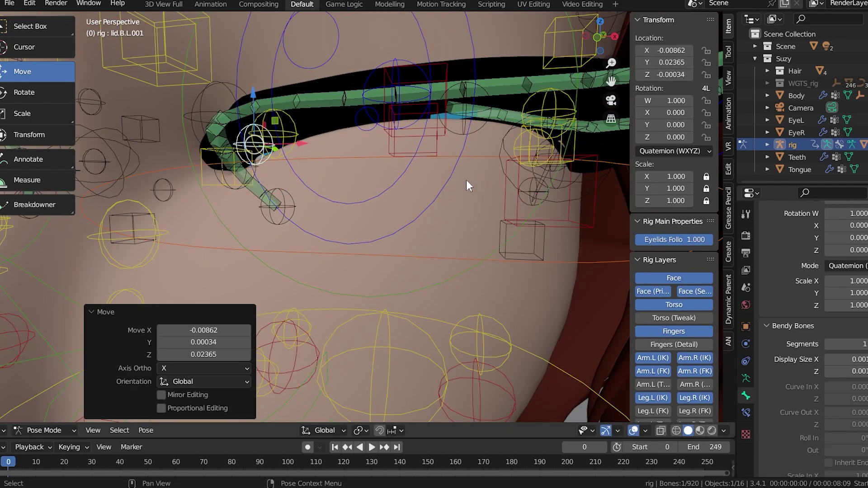
pyautogui.keyDown('shift'); pyautogui.moveTo(546, 180); pyautogui.dragTo(449, 236, button='middle'); pyautogui.keyUp('shift')
pyautogui.click(419, 226)
pyautogui.press('g')
pyautogui.click(421, 211)
# - Nudge the inner eyelid control upward and lower lid.T.L.003 by about 0.007 to close the remaining gap
pyautogui.moveTo(292, 209); pyautogui.dragTo(331, 176, button='middle')
pyautogui.click(324, 219)
pyautogui.click(322, 215)
pyautogui.press('g')
pyautogui.click(316, 190)
pyautogui.click(255, 176)
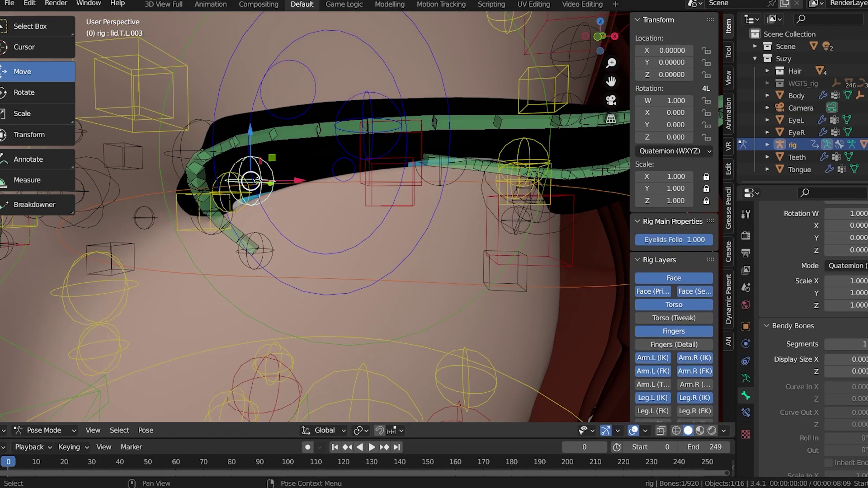
pyautogui.press('g')
pyautogui.click(373, 170)
# - Check the winking eye with overlays hidden, and try repositioning EyeLaLControl.004 before undoing the move
pyautogui.scroll(-8, 374, 170)
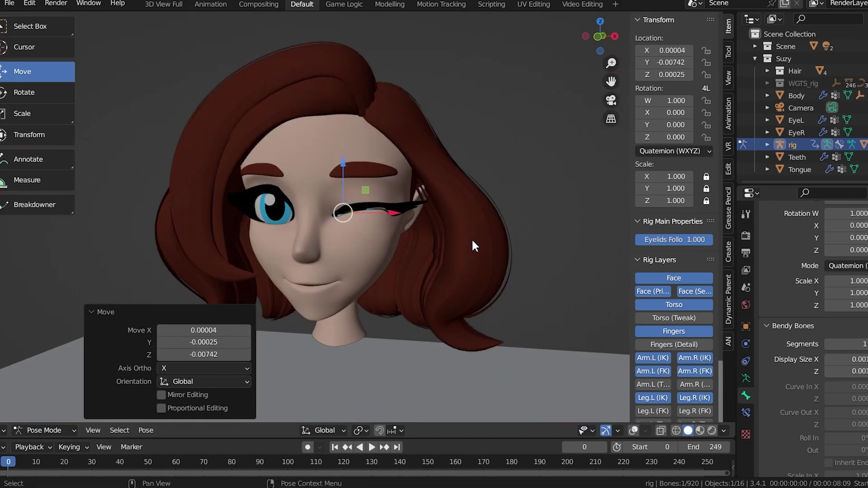
pyautogui.scroll(6, 429, 239)
pyautogui.click(633, 430)
pyautogui.click(364, 170)
pyautogui.press('g')
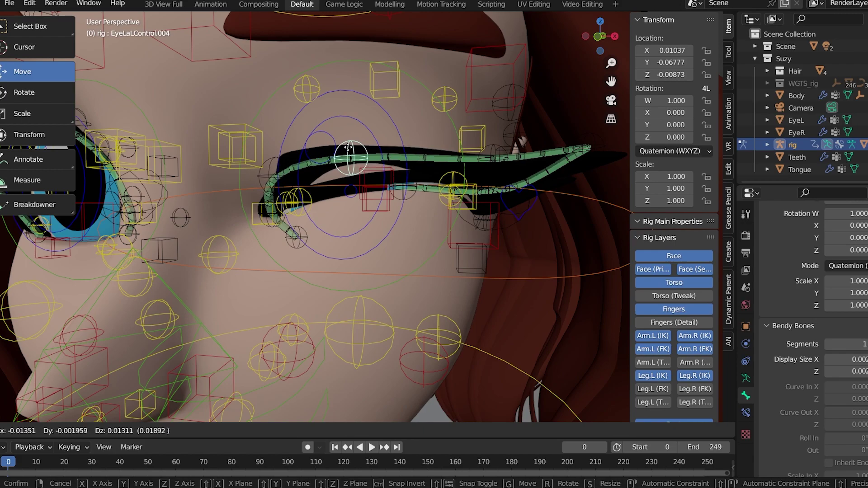
pyautogui.click(360, 147)
pyautogui.hotkey('ctrl', 'z')
# - Select every rig control and clear its location to restore the rest pose of the face
pyautogui.press('a')
pyautogui.hotkey('alt', 'g')
pyautogui.scroll(-8, 426, 199)
pyautogui.click(430, 180)
pyautogui.scroll(4, 443, 154)
# - Examine the lash shape on the rest-pose head from several angles with the overlays hidden
pyautogui.click(634, 431)
pyautogui.scroll(3, 494, 279)
pyautogui.scroll(-6, 529, 259)
pyautogui.moveTo(520, 258); pyautogui.dragTo(474, 241, button='middle')
pyautogui.scroll(3, 440, 267)
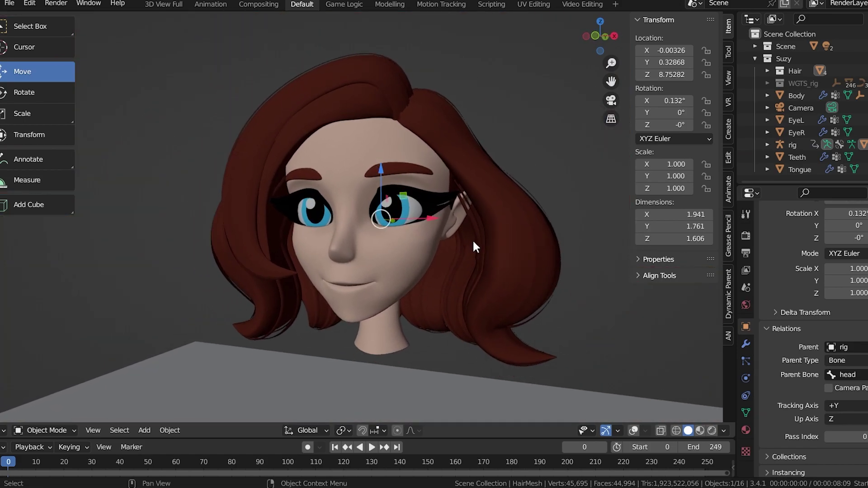
pyautogui.scroll(6, 441, 228)
pyautogui.moveTo(441, 228); pyautogui.dragTo(445, 211, button='middle')
pyautogui.scroll(-6, 419, 235)
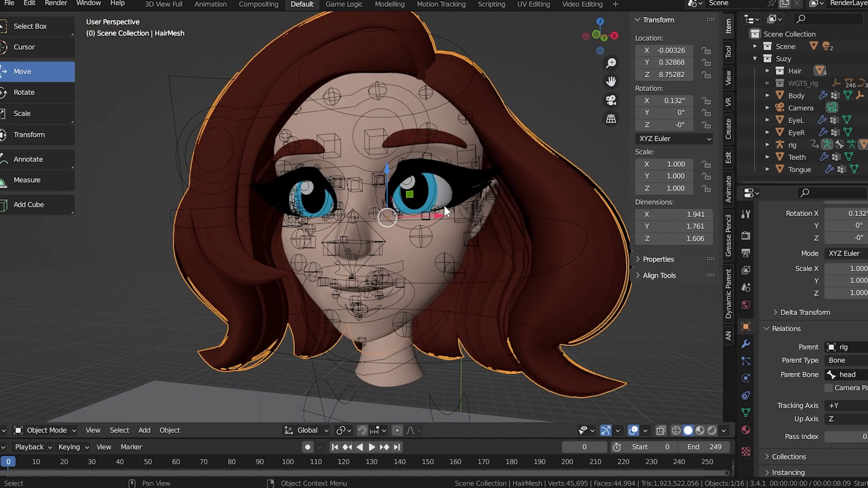
# - Select the rig in Object Mode and hide it together with the Eyelashes object
pyautogui.click(459, 177)
pyautogui.hotkey('ctrl', 'Tab')
pyautogui.click(468, 193)
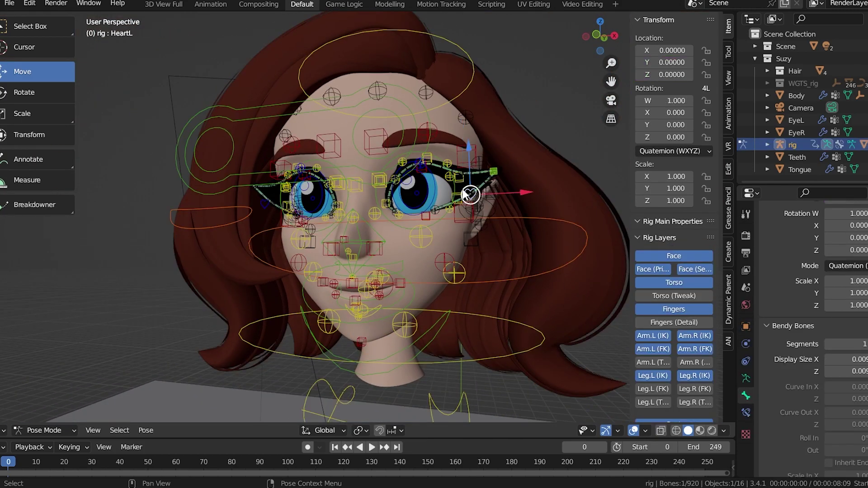
pyautogui.scroll(-2, 297, 380)
pyautogui.click(55, 427)
pyautogui.click(55, 416)
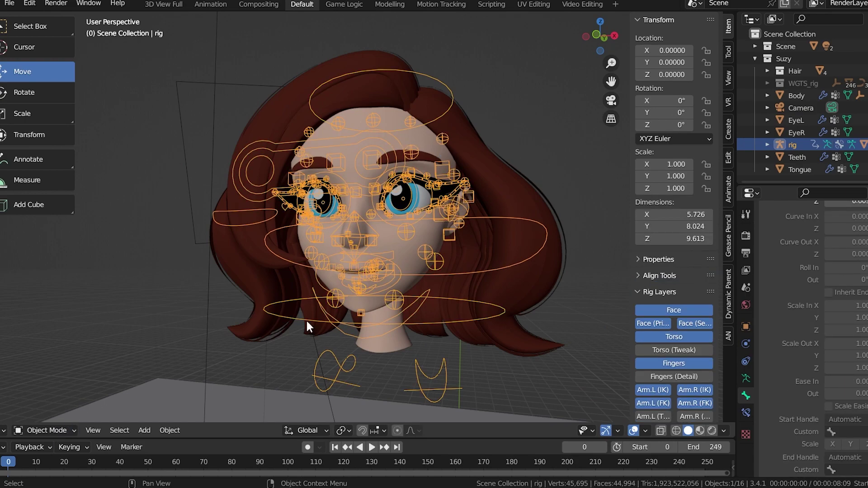
pyautogui.press('h')
pyautogui.click(397, 189)
pyautogui.press('h')
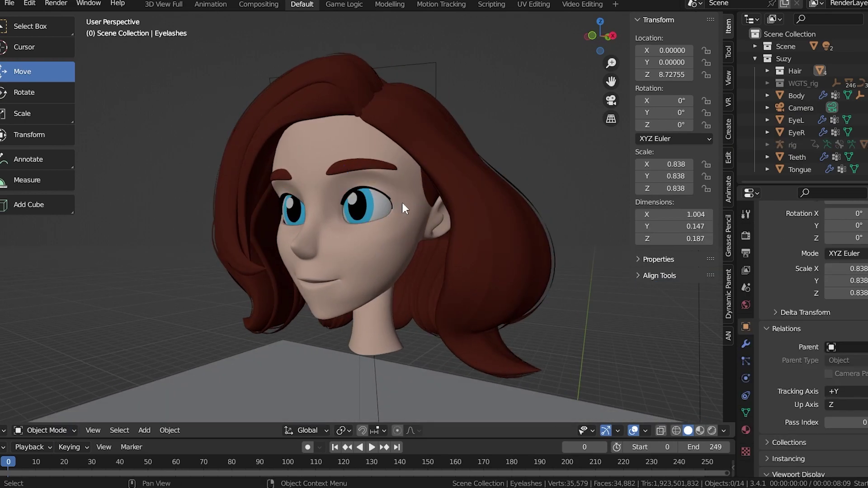
# - Enter Edit Mode on the Body mesh and select the edge loop running from the inner upper eyelid to the brow
pyautogui.scroll(7, 402, 199)
pyautogui.click(446, 143)
pyautogui.click(45, 431)
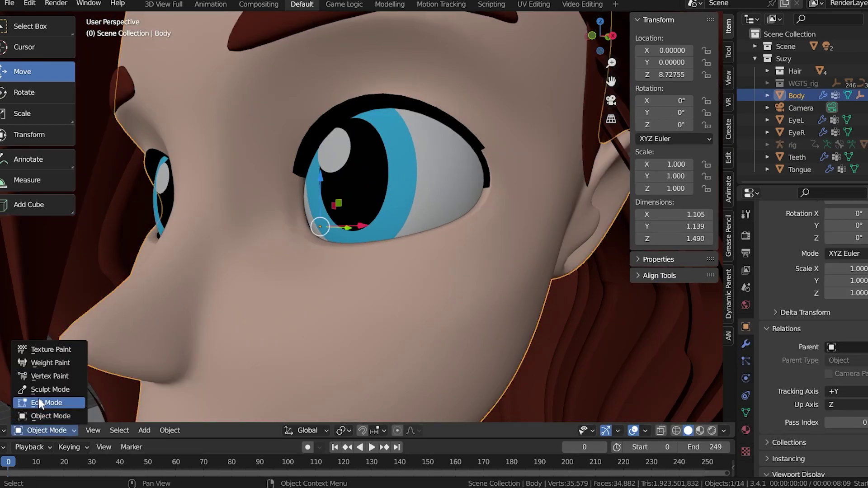
pyautogui.click(45, 430)
pyautogui.click(49, 404)
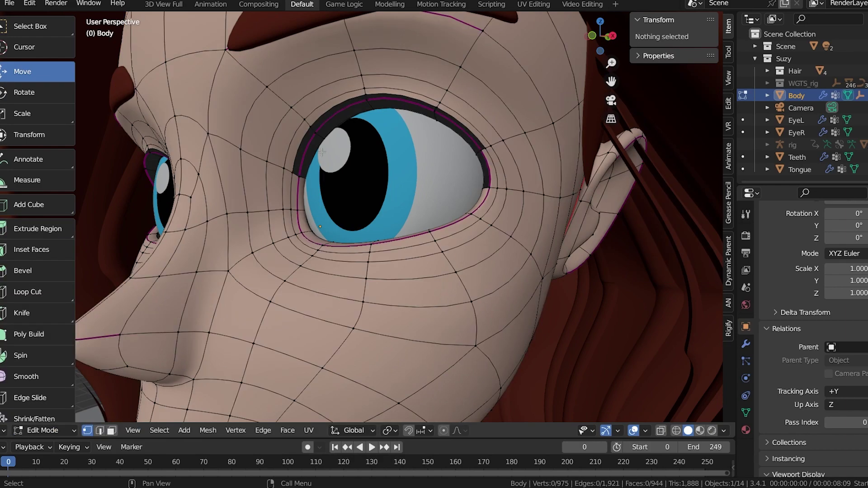
pyautogui.keyDown('alt'); pyautogui.click(320, 139); pyautogui.keyUp('alt')
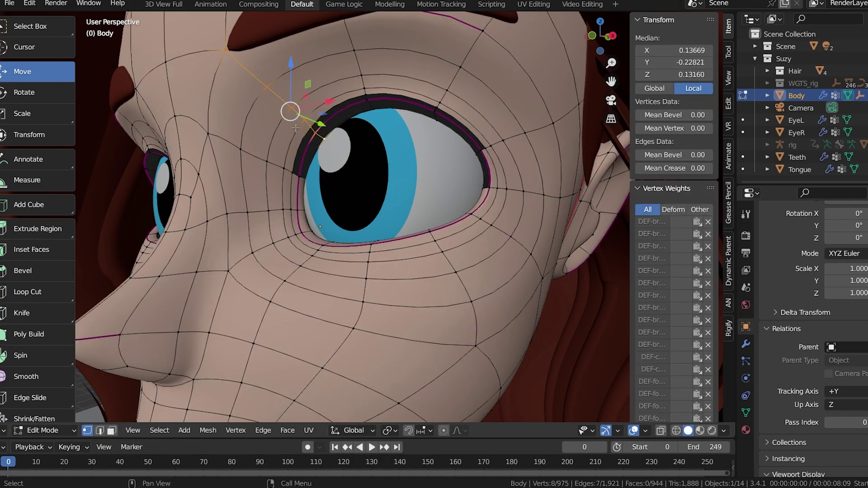
pyautogui.keyDown('shift'); pyautogui.moveTo(321, 139); pyautogui.dragTo(334, 184, button='middle'); pyautogui.keyUp('shift')
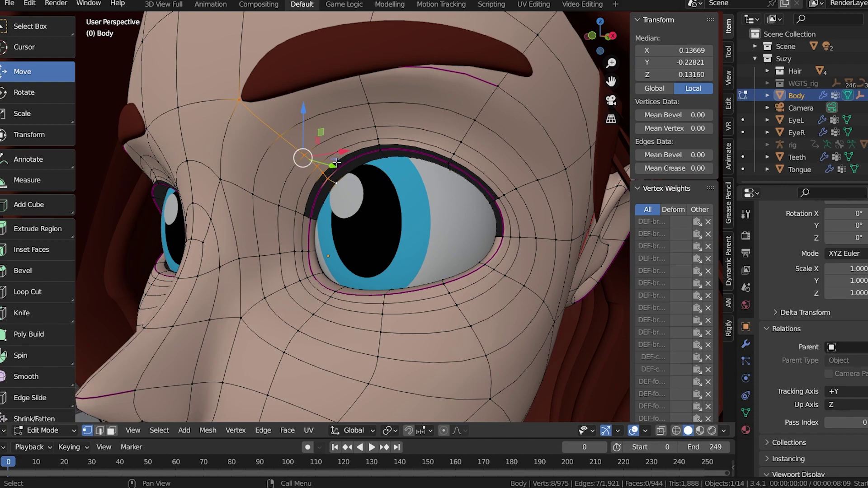
# - Examine the edge flow around the left eye from several angles and return the Body mesh to Object Mode
pyautogui.moveTo(389, 157); pyautogui.dragTo(397, 79, button='middle')
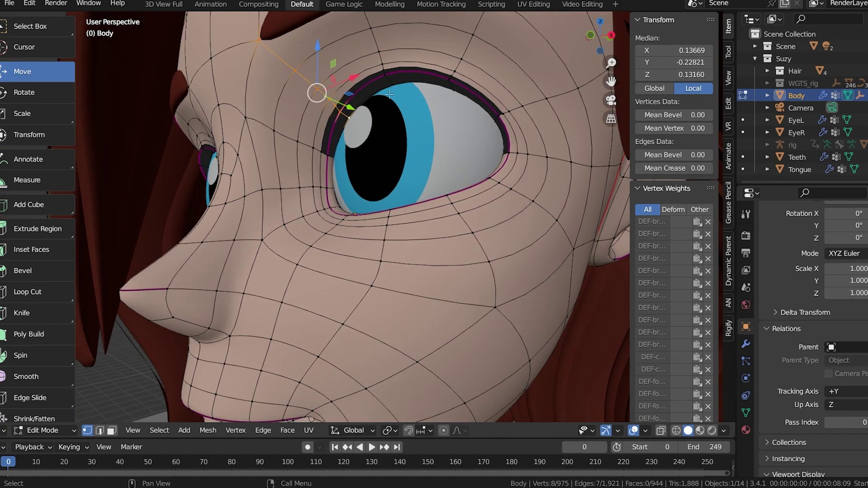
pyautogui.moveTo(384, 187); pyautogui.dragTo(382, 215, button='middle')
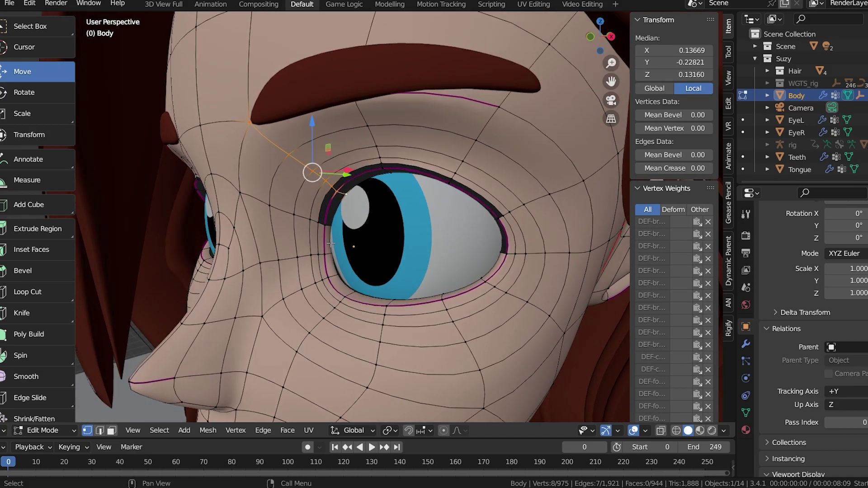
pyautogui.keyDown('shift'); pyautogui.moveTo(411, 249); pyautogui.dragTo(407, 226, button='middle'); pyautogui.keyUp('shift')
pyautogui.keyDown('shift'); pyautogui.moveTo(420, 170); pyautogui.dragTo(430, 228, button='middle'); pyautogui.keyUp('shift')
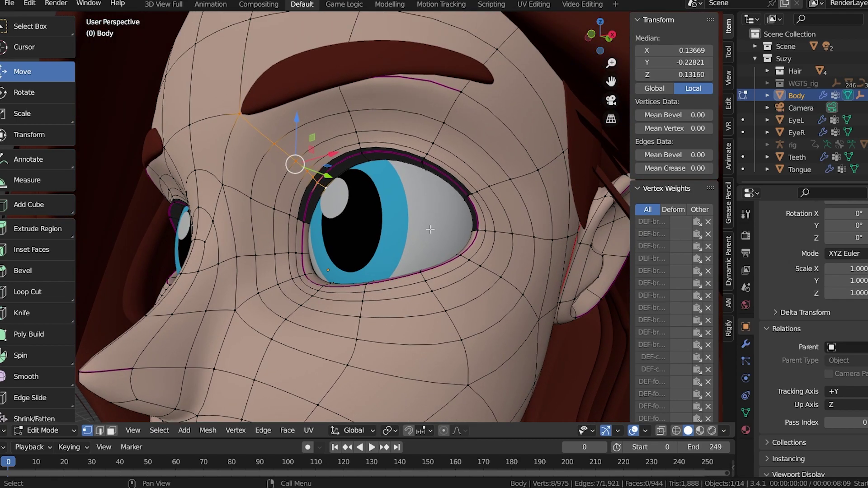
pyautogui.click(50, 432)
pyautogui.click(51, 418)
# - Check the face without lashes, unhide all hidden objects and hide only the rig again
pyautogui.scroll(-5, 451, 163)
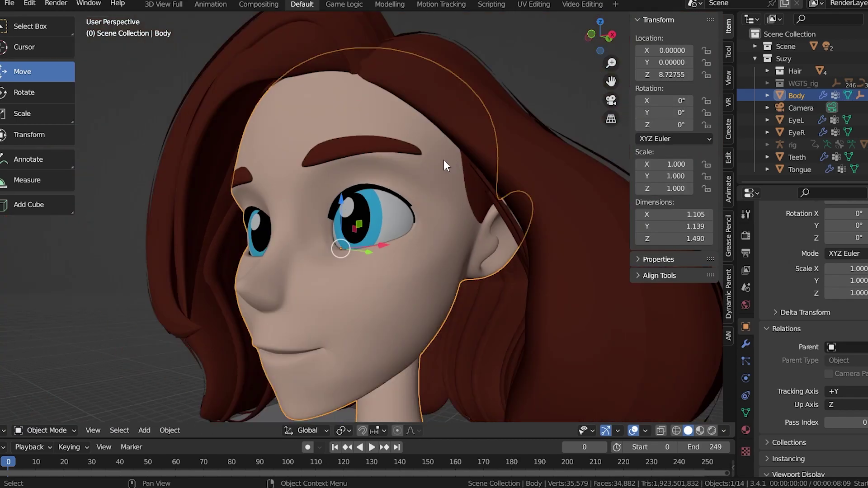
pyautogui.moveTo(451, 163); pyautogui.dragTo(465, 191, button='middle')
pyautogui.scroll(4, 463, 189)
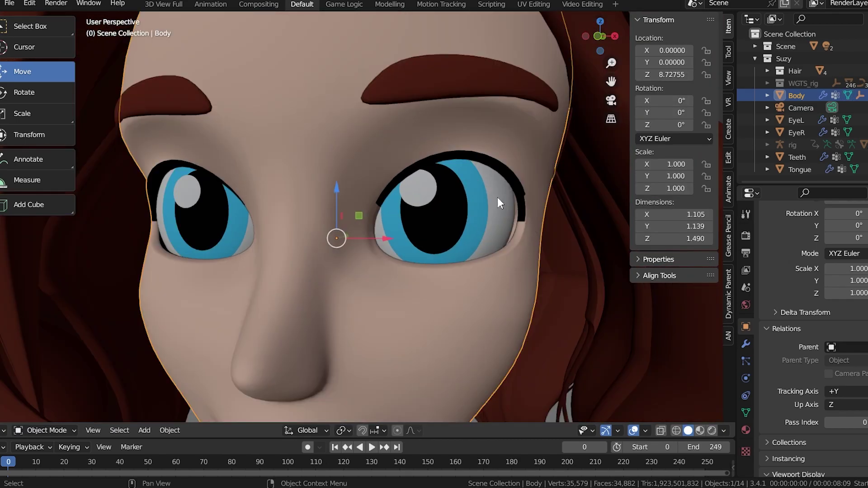
pyautogui.scroll(-5, 504, 198)
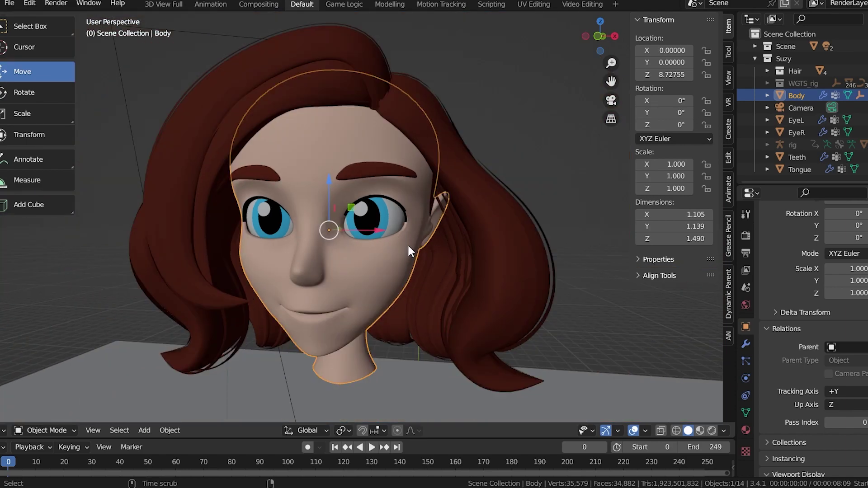
pyautogui.hotkey('alt', 'h')
pyautogui.click(337, 184)
pyautogui.press('h')
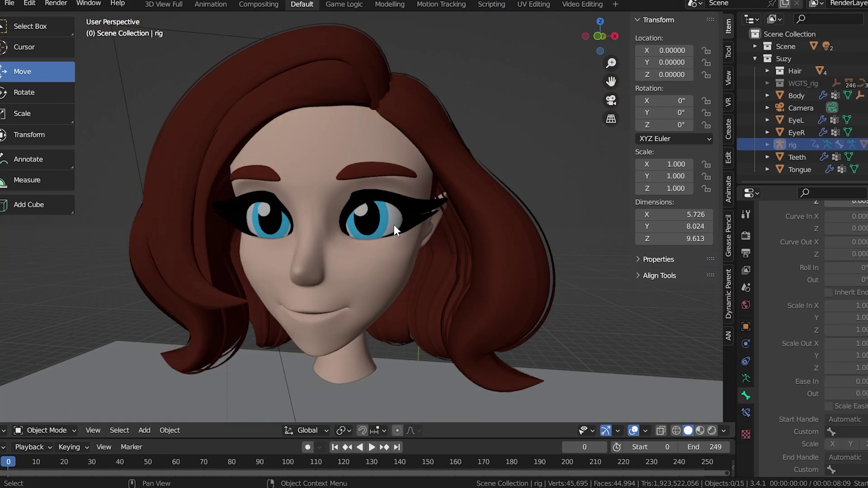
# - Inspect the lashes up close and across the whole head, selecting the Eyelashes object and clearing the selection
pyautogui.scroll(5, 425, 213)
pyautogui.scroll(-5, 489, 221)
pyautogui.scroll(5, 510, 222)
pyautogui.click(438, 197)
pyautogui.scroll(-5, 493, 222)
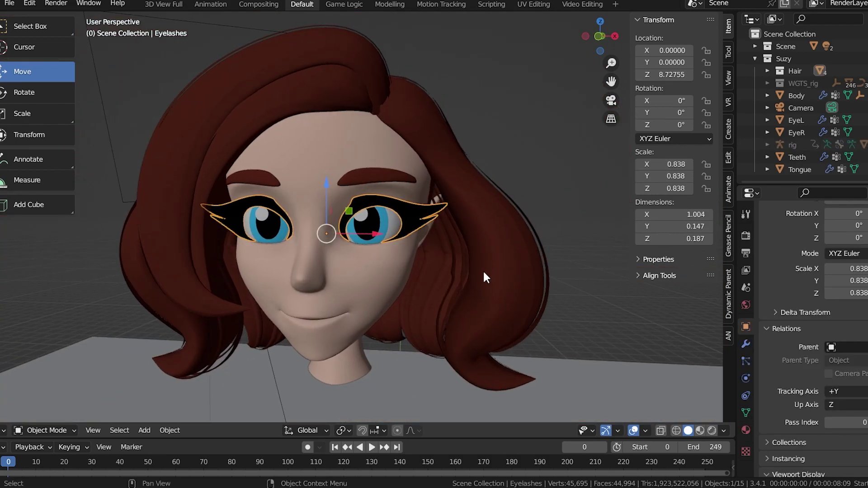
pyautogui.keyDown('shift'); pyautogui.moveTo(485, 271); pyautogui.dragTo(478, 250, button='middle'); pyautogui.keyUp('shift')
pyautogui.scroll(1, 460, 243)
pyautogui.scroll(-1, 632, 345)
pyautogui.click(623, 318)
# - Preview the head in rendered viewport shading and examine it from below and from the front
pyautogui.moveTo(489, 275)
pyautogui.mouseDown(button='middle')
pyautogui.moveTo(500, 295)
pyautogui.moveTo(518, 291)
pyautogui.moveTo(483, 286)
pyautogui.moveTo(531, 262)
pyautogui.moveTo(495, 287)
pyautogui.mouseUp(button='middle')
pyautogui.click(712, 430)
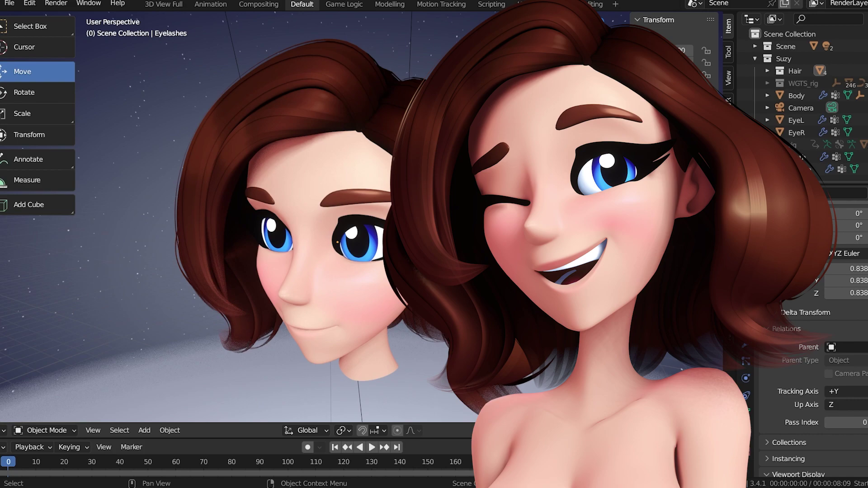
pyautogui.moveTo(494, 287); pyautogui.dragTo(515, 246, button='middle')
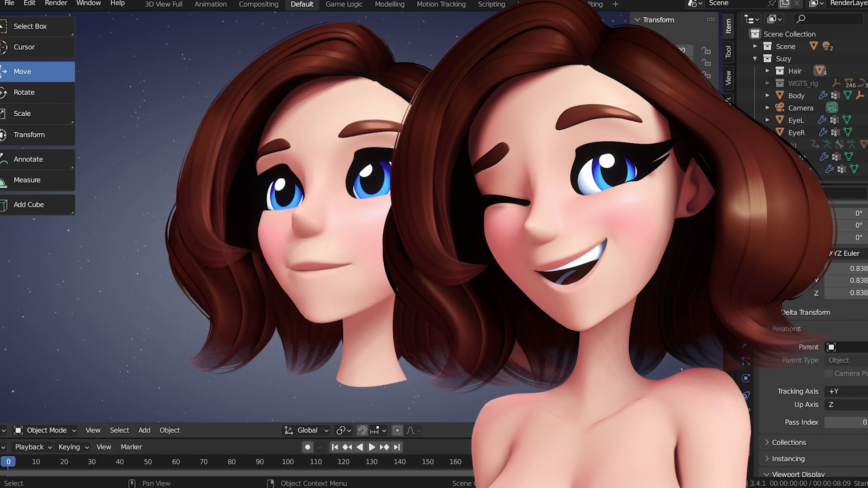
pyautogui.moveTo(516, 246); pyautogui.dragTo(499, 276, button='middle')
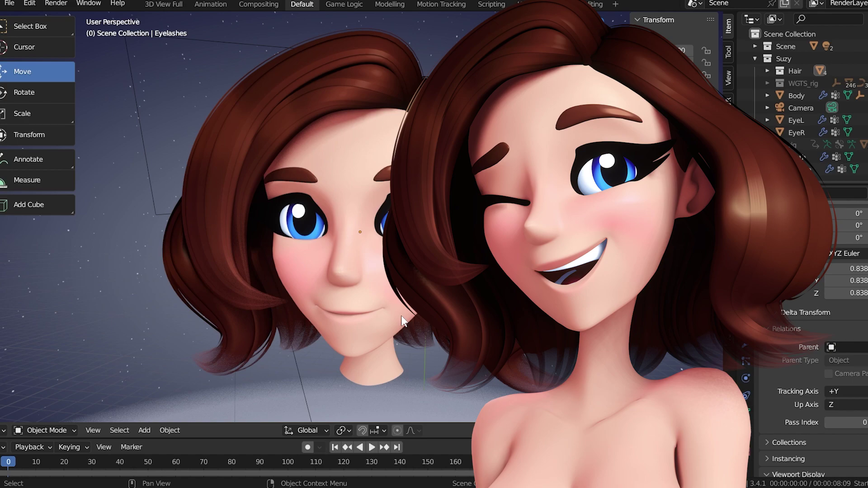
# - Return the viewport to solid shading with the face and eyelashes framed
pyautogui.press('z')
pyautogui.press('6')
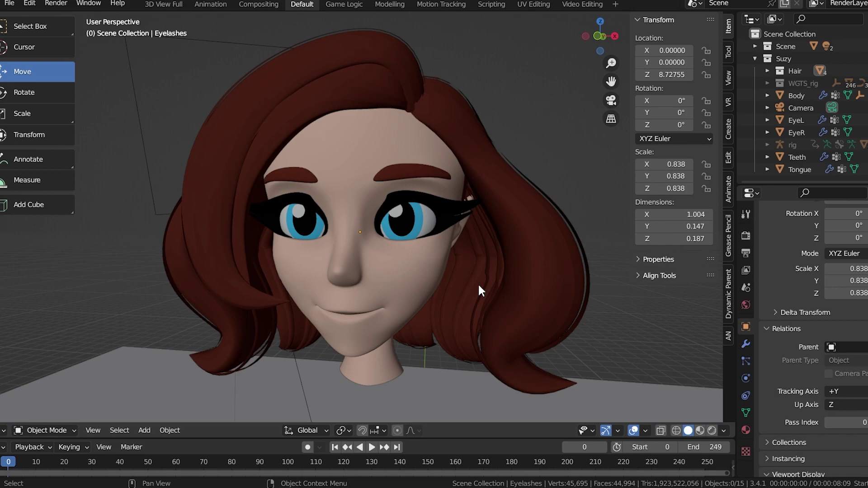
pyautogui.scroll(2, 543, 203)
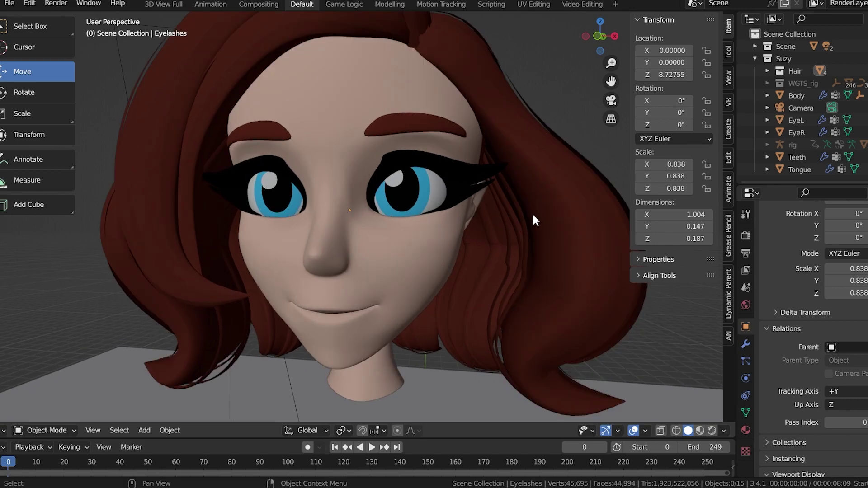
pyautogui.keyDown('shift'); pyautogui.moveTo(484, 201); pyautogui.dragTo(491, 239, button='middle'); pyautogui.keyUp('shift')
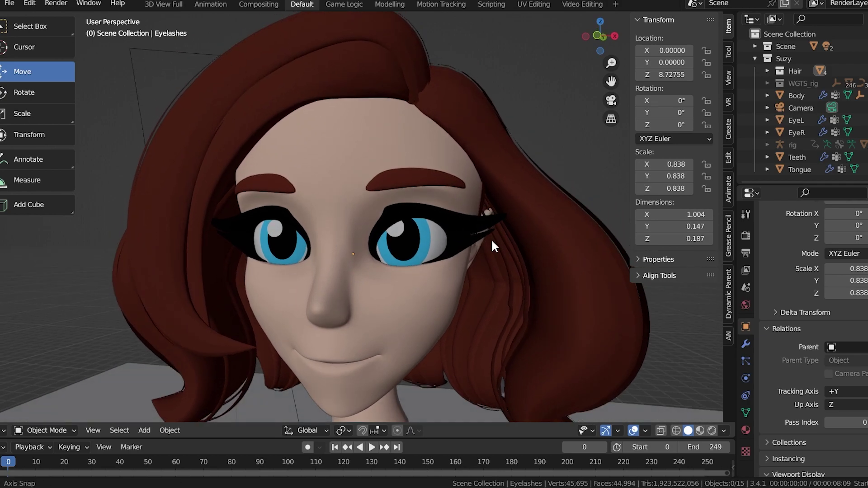